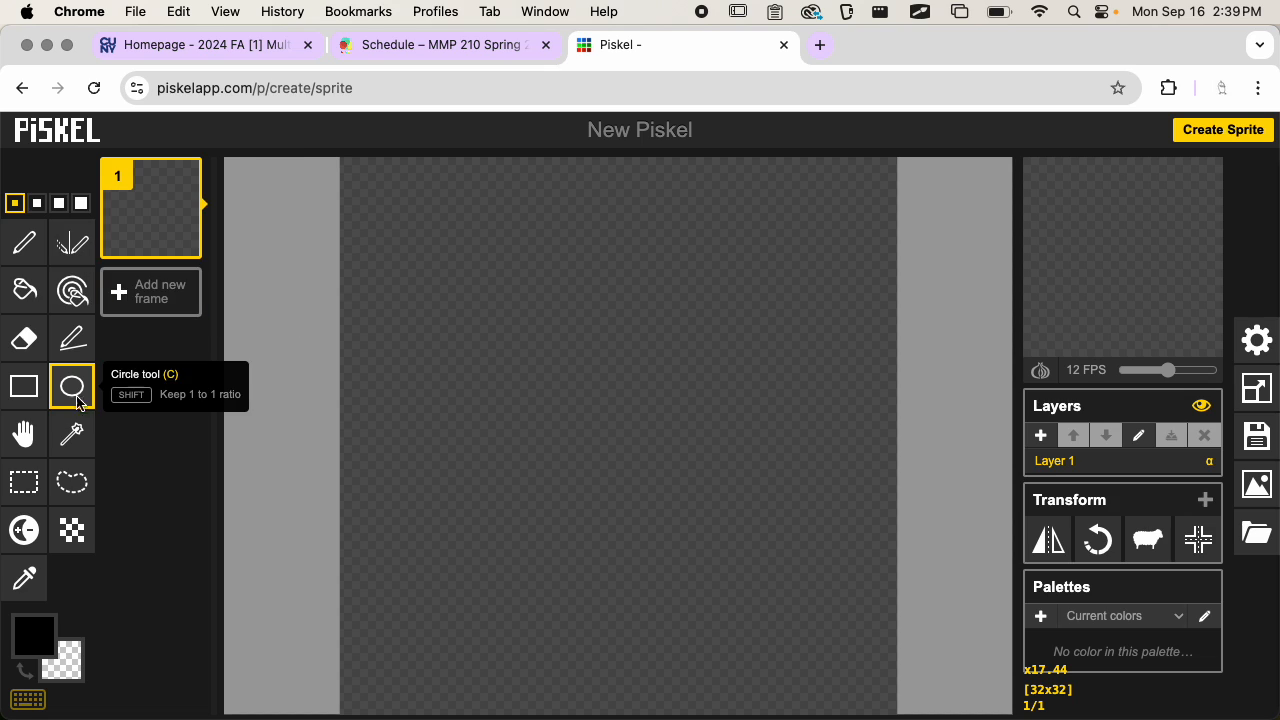
- Draw a black circle outline about 20 pixels wide in the middle of the canvas and add a second frame
{"action": "mouse_move", "coordinate": [457, 263]}
{"action": "left_mouse_down"}
{"action": "mouse_move", "coordinate": [800, 617]}
{"action": "mouse_move", "coordinate": [792, 600]}
{"action": "left_mouse_up"}
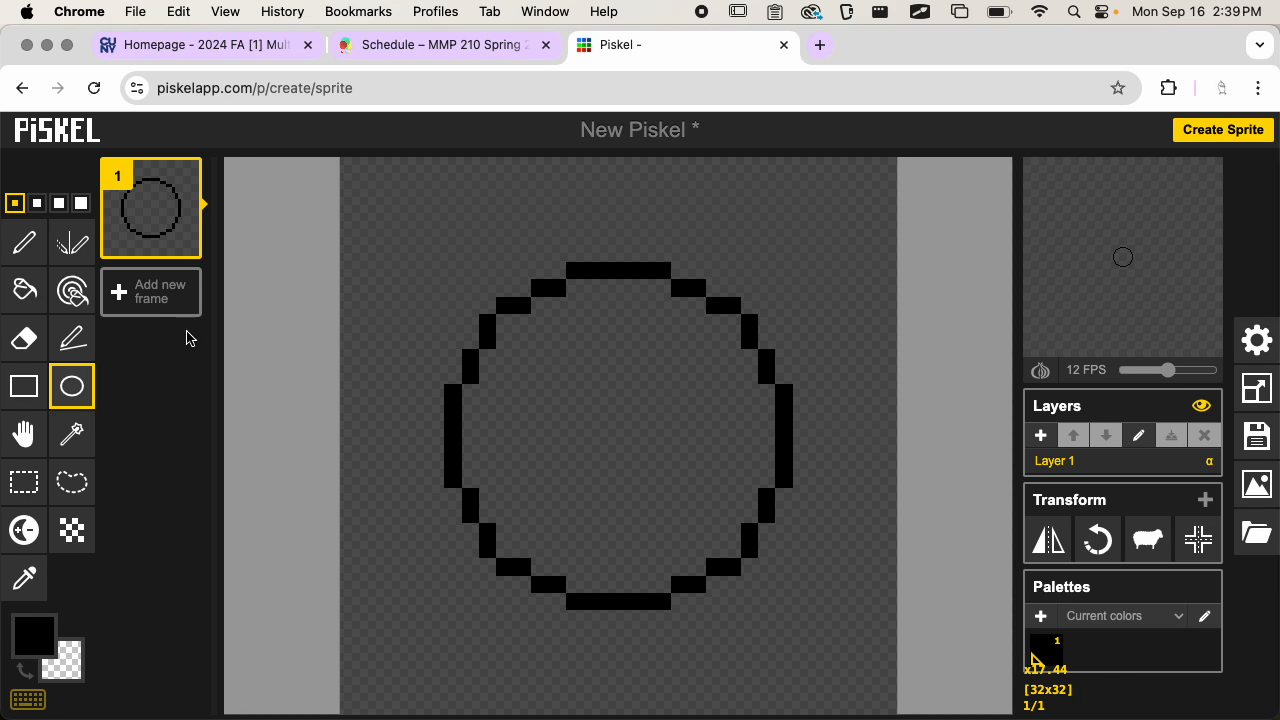
{"action": "left_click", "coordinate": [153, 298]}
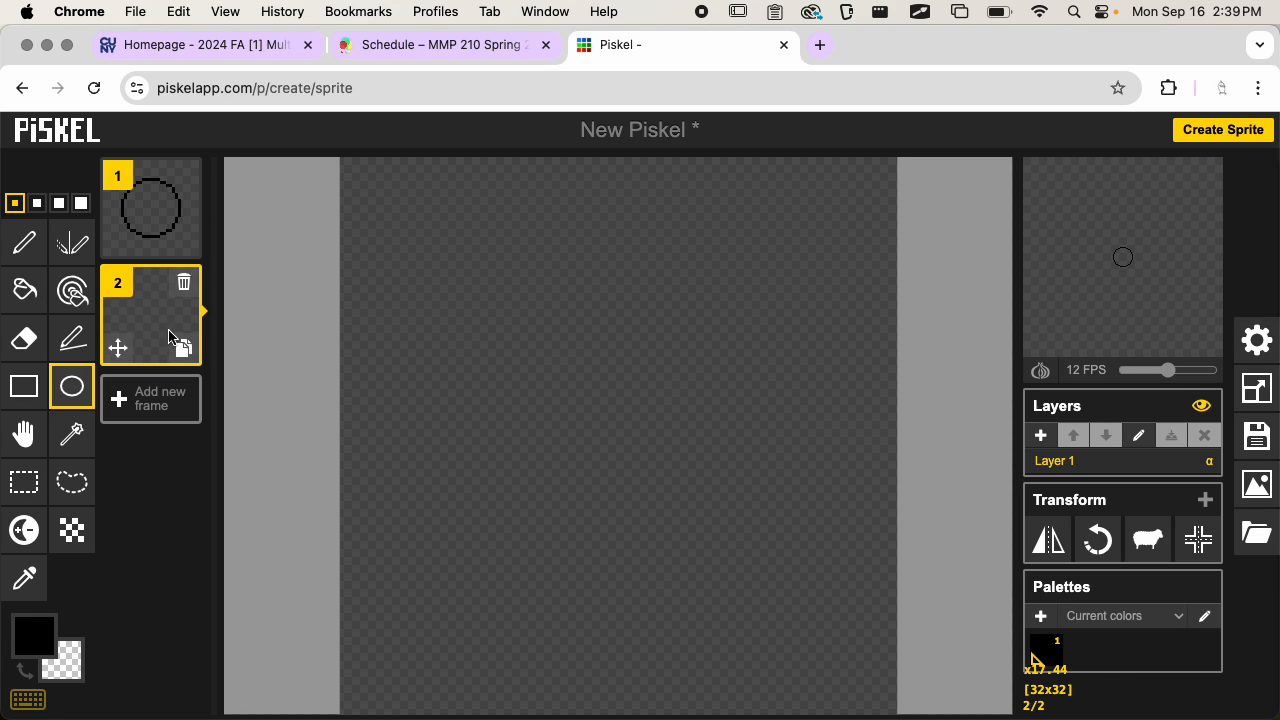
- Set the animation preview speed to 0 FPS and turn on onion skin
{"action": "left_click_drag", "start_coordinate": [1172, 373], "coordinate": [1085, 402]}
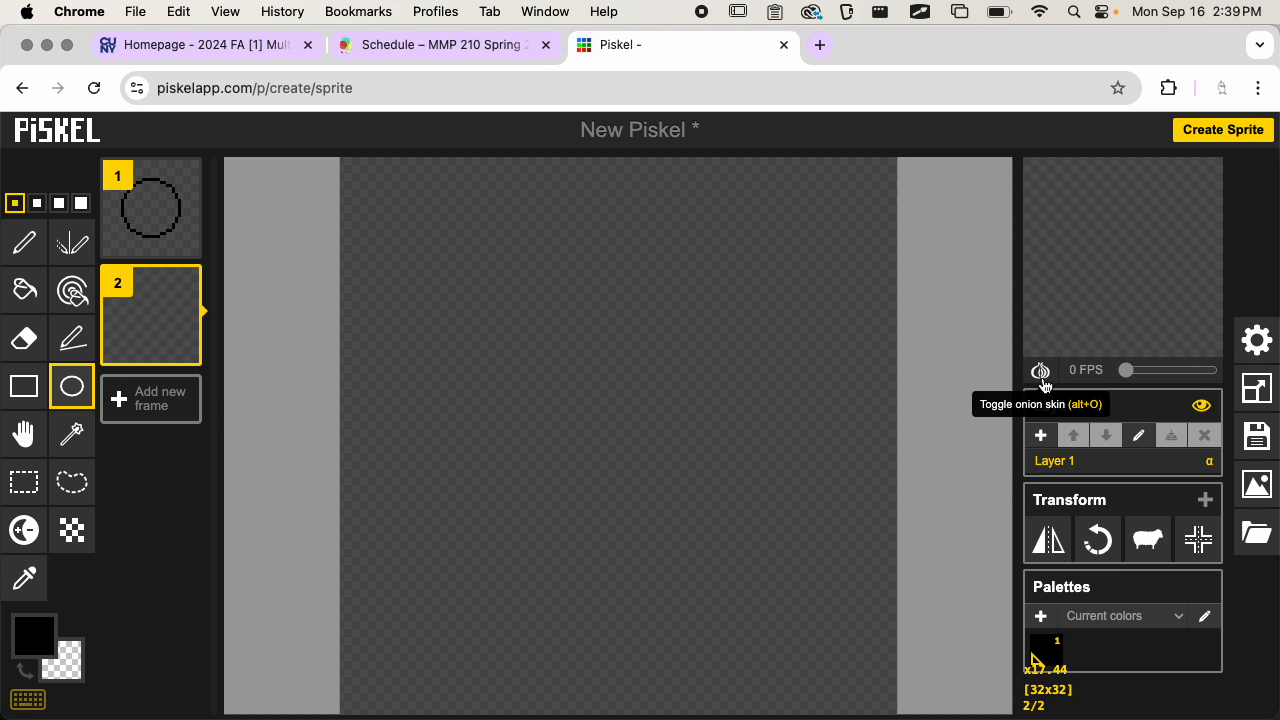
{"action": "left_click", "coordinate": [1042, 378]}
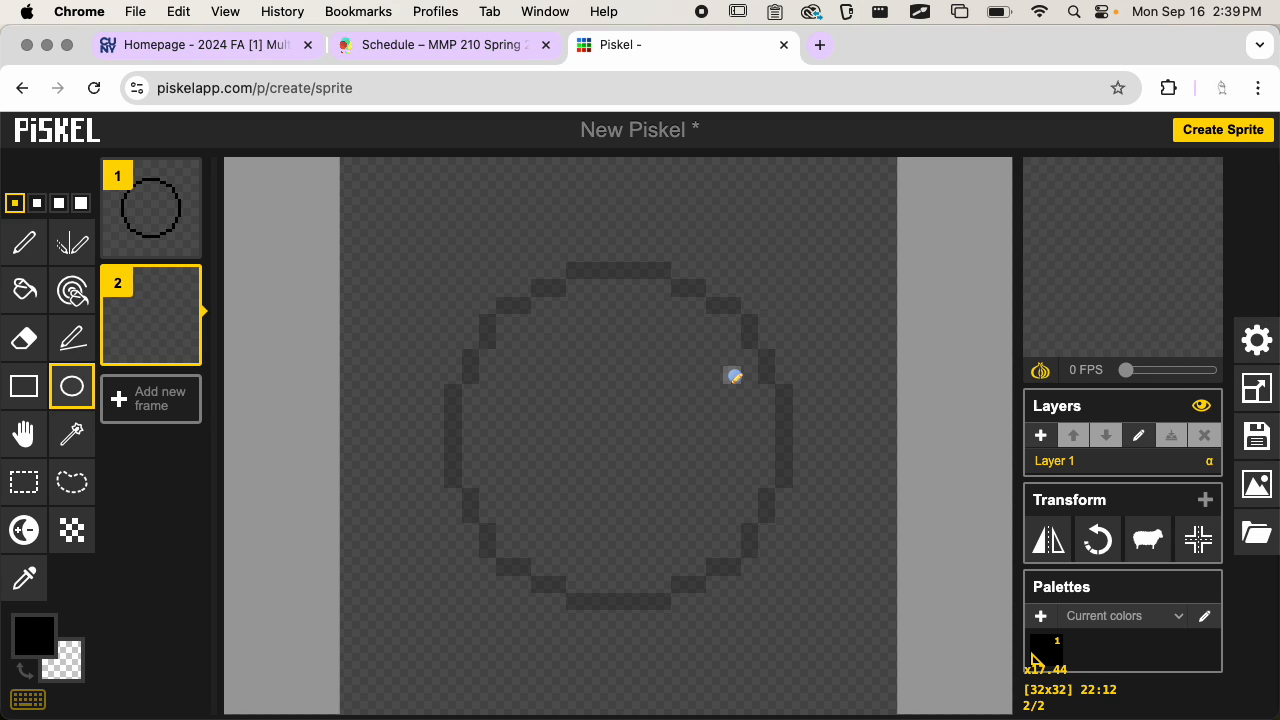
- Outline a monster head with two horns around the circle guide in blue #369eff and fill it solid with the same blue
{"action": "left_click", "coordinate": [28, 246]}
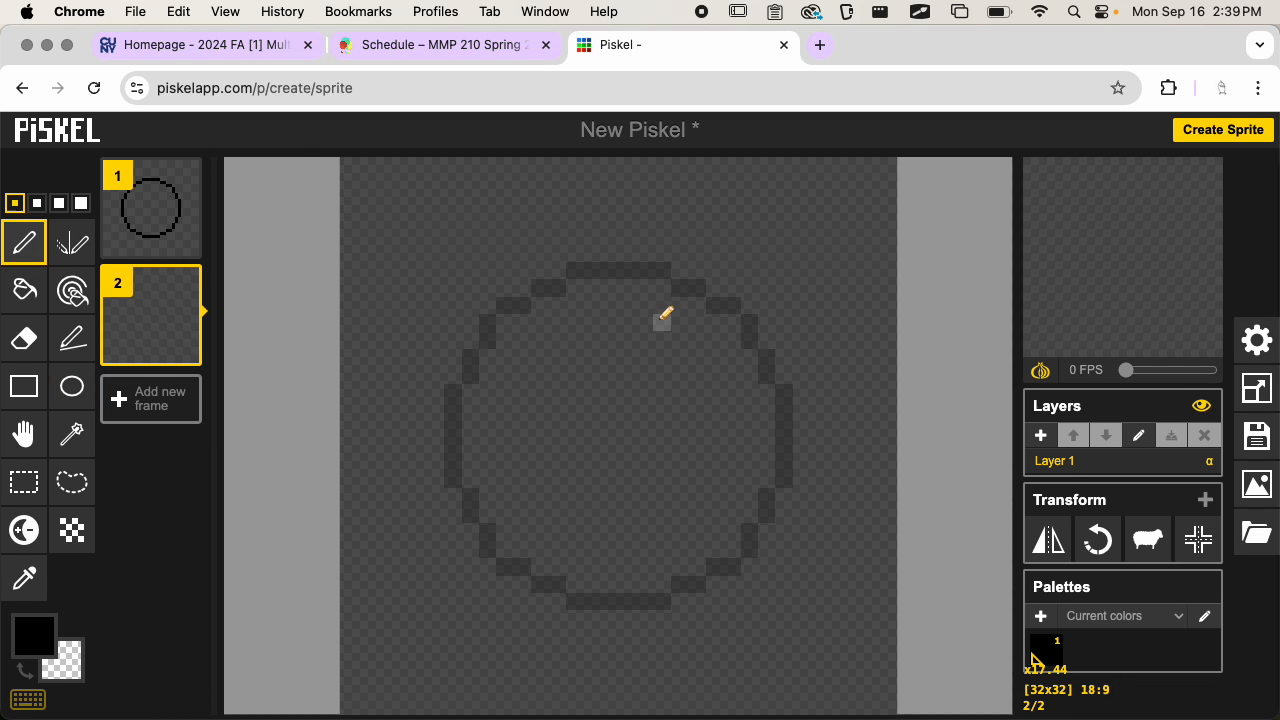
{"action": "left_click", "coordinate": [45, 645]}
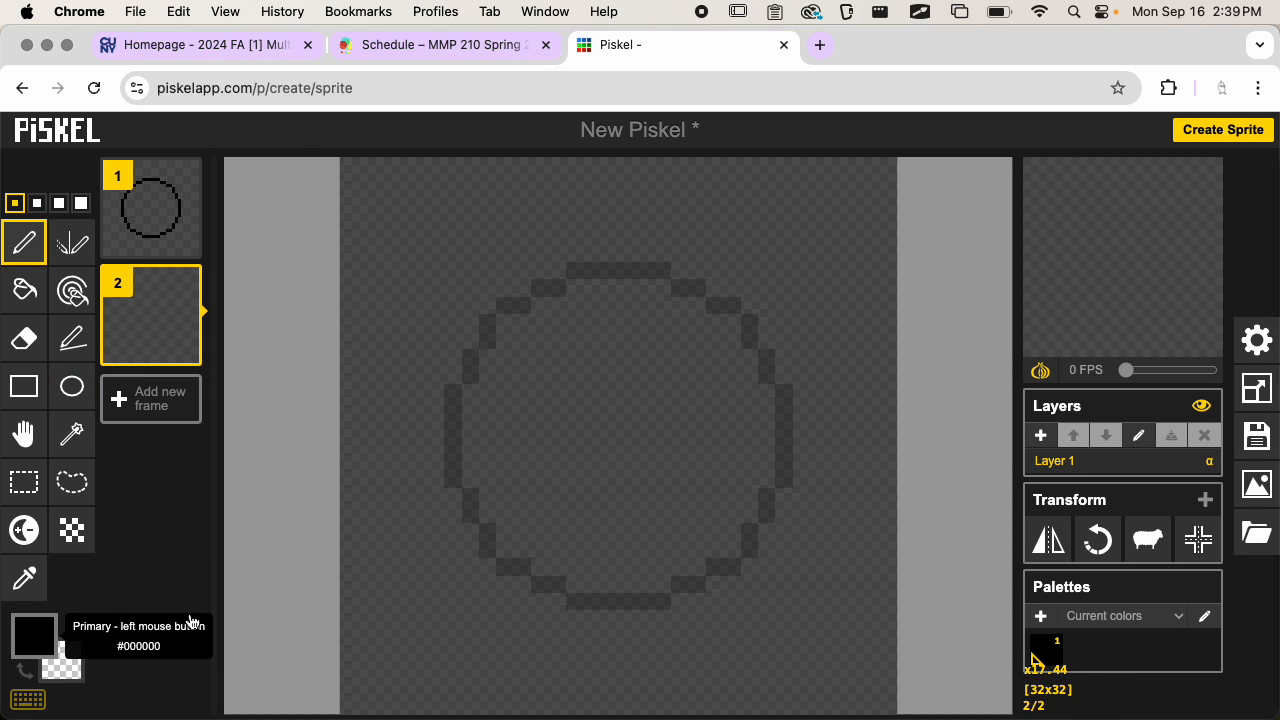
{"action": "mouse_move", "coordinate": [214, 481]}
{"action": "left_mouse_down"}
{"action": "mouse_move", "coordinate": [234, 512]}
{"action": "mouse_move", "coordinate": [175, 434]}
{"action": "left_mouse_up"}
{"action": "left_click", "coordinate": [200, 512]}
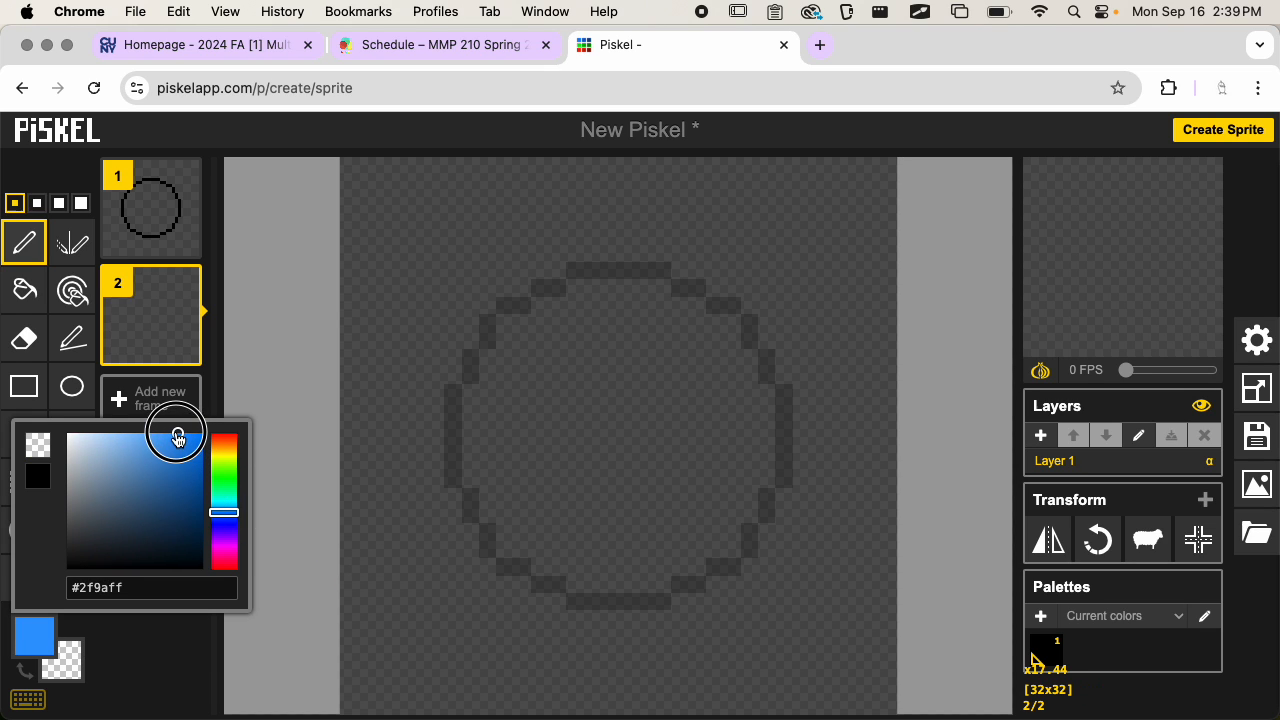
{"action": "mouse_move", "coordinate": [454, 358]}
{"action": "left_mouse_down"}
{"action": "mouse_move", "coordinate": [417, 230]}
{"action": "mouse_move", "coordinate": [527, 287]}
{"action": "mouse_move", "coordinate": [582, 269]}
{"action": "mouse_move", "coordinate": [699, 275]}
{"action": "mouse_move", "coordinate": [817, 225]}
{"action": "mouse_move", "coordinate": [775, 387]}
{"action": "mouse_move", "coordinate": [792, 413]}
{"action": "mouse_move", "coordinate": [804, 513]}
{"action": "mouse_move", "coordinate": [733, 592]}
{"action": "mouse_move", "coordinate": [571, 622]}
{"action": "mouse_move", "coordinate": [466, 500]}
{"action": "mouse_move", "coordinate": [470, 358]}
{"action": "left_mouse_up"}
{"action": "left_click", "coordinate": [24, 289]}
{"action": "left_click", "coordinate": [529, 319]}
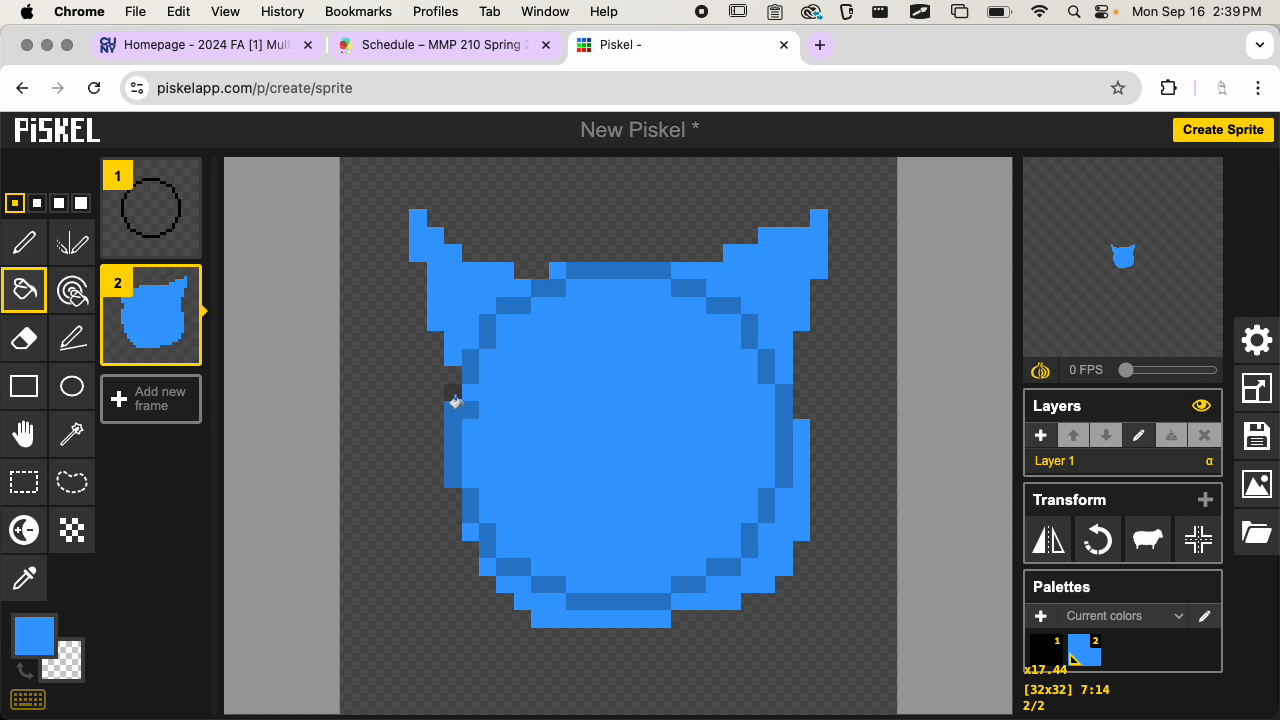
- Set the secondary color to pink and paint two filled eyes on the upper half of the blue head
{"action": "left_click", "coordinate": [62, 662]}
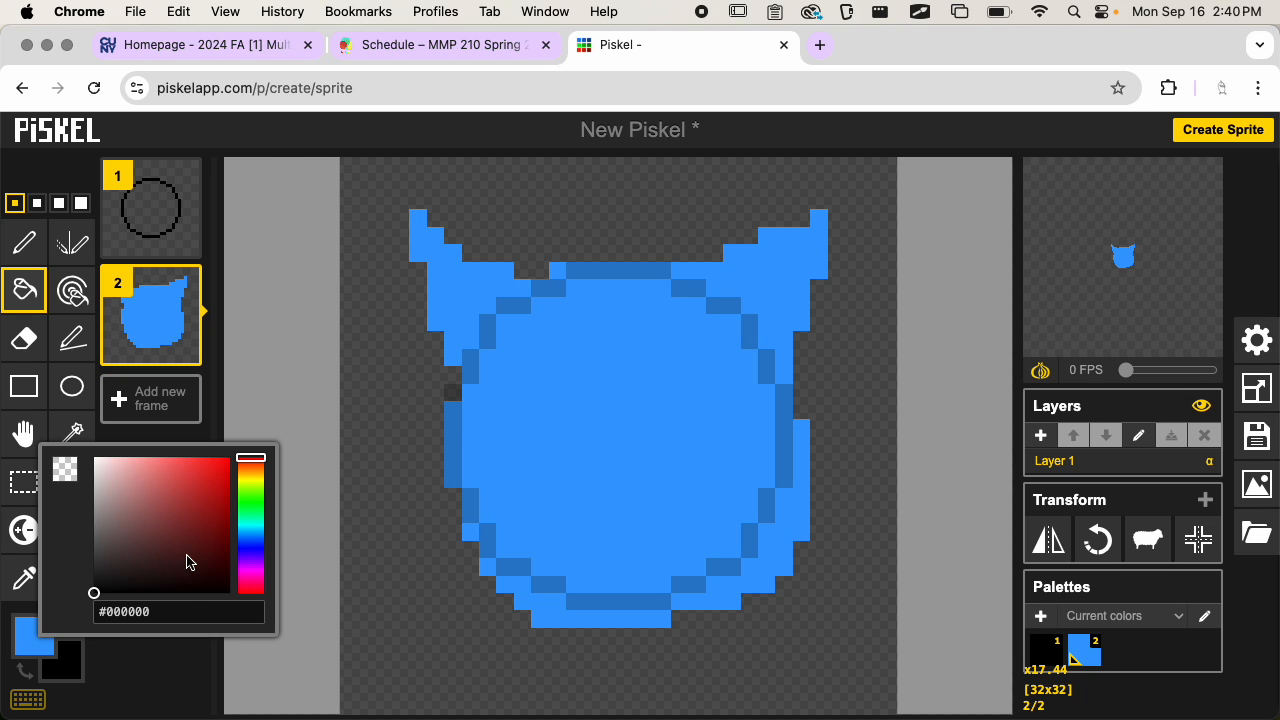
{"action": "left_click_drag", "start_coordinate": [250, 470], "coordinate": [153, 457]}
{"action": "left_click", "coordinate": [24, 242]}
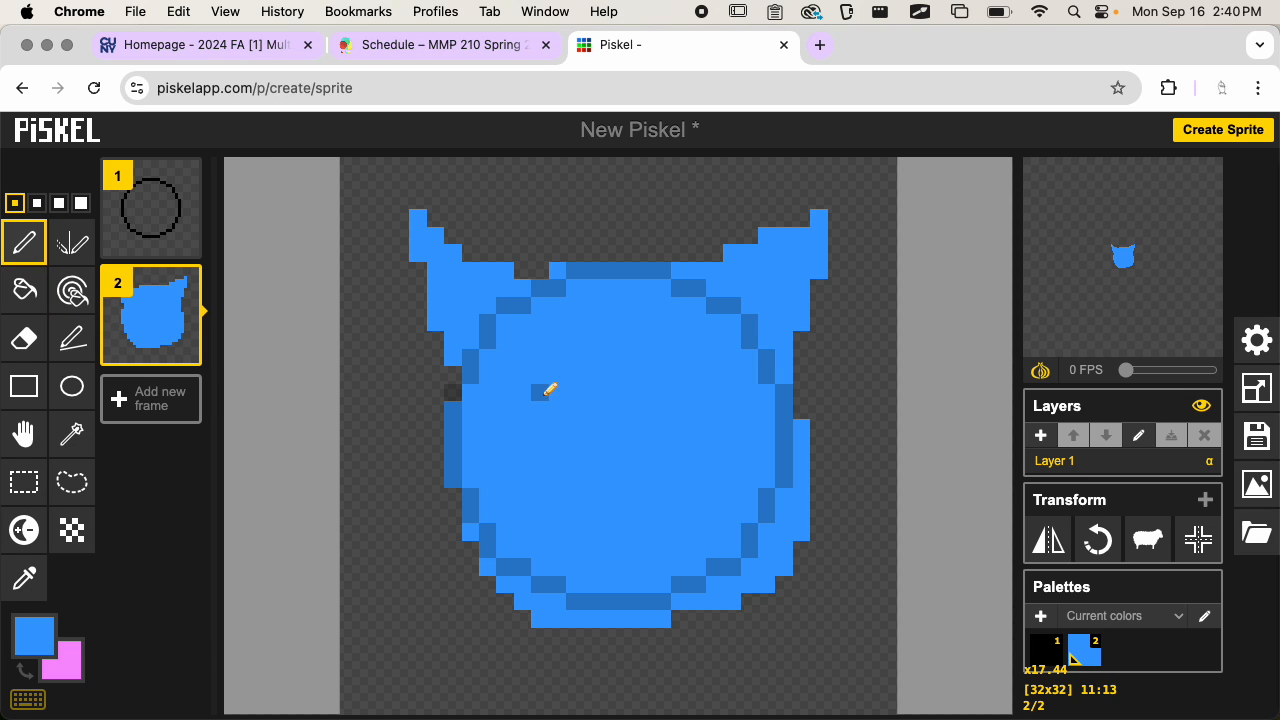
{"action": "mouse_move", "coordinate": [568, 359]}
{"action": "left_mouse_down"}
{"action": "mouse_move", "coordinate": [509, 337]}
{"action": "mouse_move", "coordinate": [563, 380]}
{"action": "mouse_move", "coordinate": [521, 360]}
{"action": "mouse_move", "coordinate": [535, 395]}
{"action": "left_mouse_up"}
{"action": "mouse_move", "coordinate": [677, 410]}
{"action": "left_mouse_down"}
{"action": "mouse_move", "coordinate": [677, 317]}
{"action": "mouse_move", "coordinate": [674, 363]}
{"action": "mouse_move", "coordinate": [677, 343]}
{"action": "left_mouse_up"}
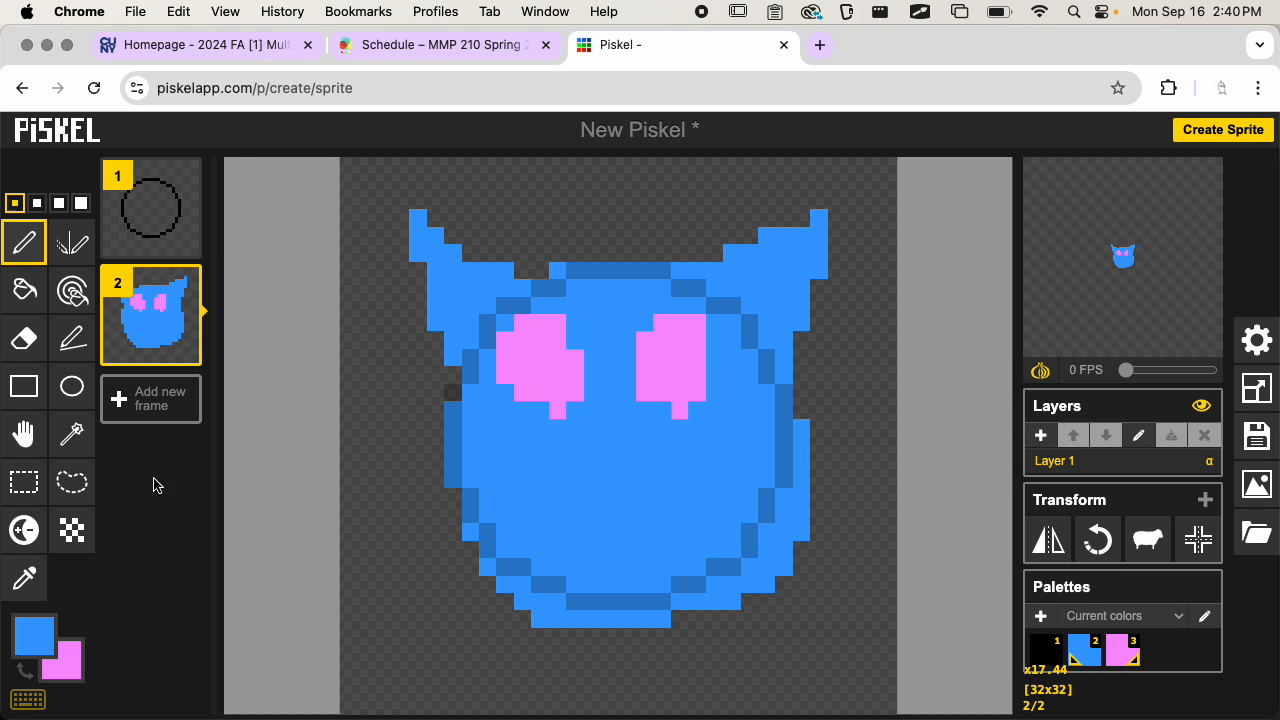
- Draw two blue legs with outward-pointing feet under the body, erasing the stray pixels at the right foot
{"action": "left_click", "coordinate": [35, 636]}
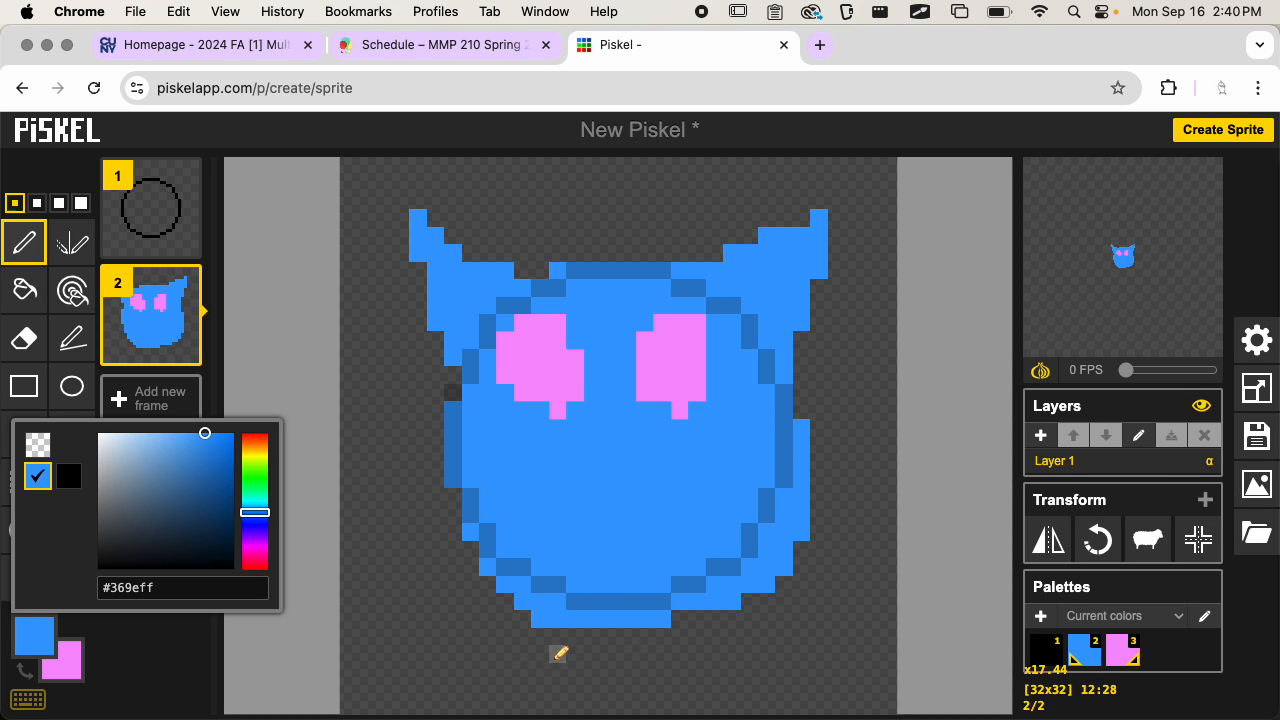
{"action": "mouse_move", "coordinate": [572, 630]}
{"action": "left_mouse_down"}
{"action": "mouse_move", "coordinate": [569, 679]}
{"action": "mouse_move", "coordinate": [510, 689]}
{"action": "mouse_move", "coordinate": [560, 663]}
{"action": "left_mouse_up"}
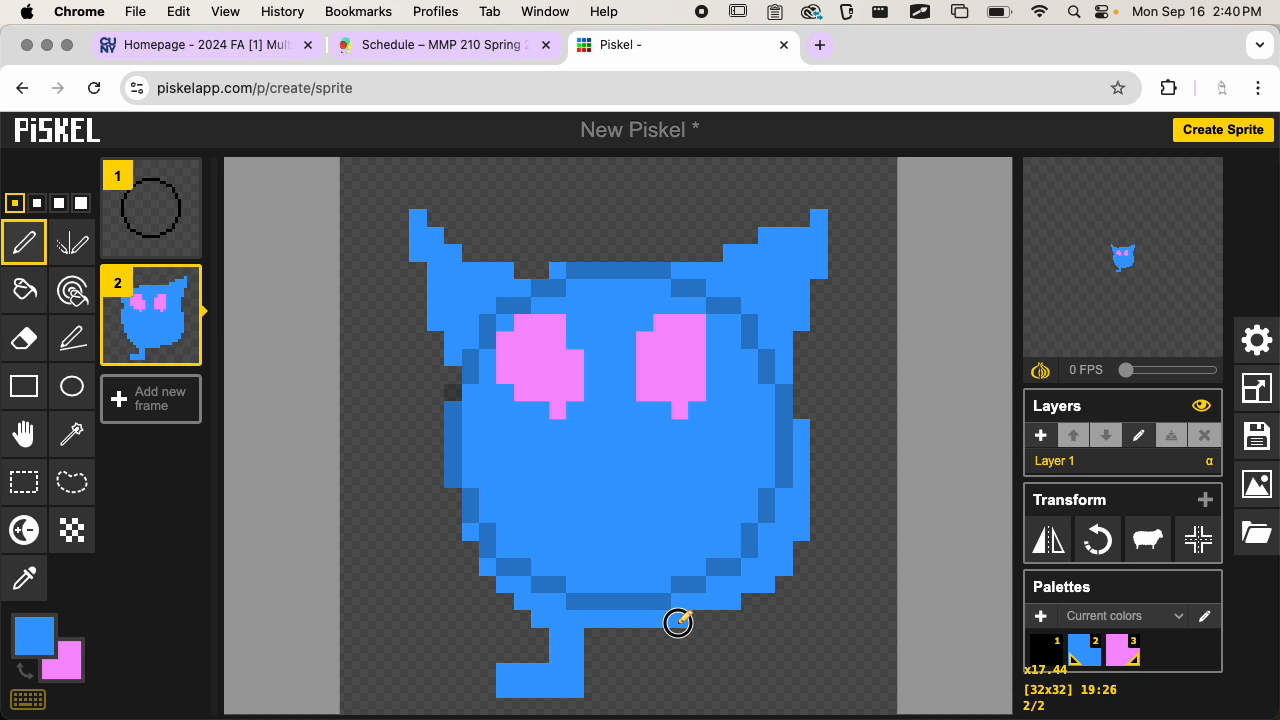
{"action": "mouse_move", "coordinate": [678, 622]}
{"action": "left_mouse_down"}
{"action": "mouse_move", "coordinate": [679, 672]}
{"action": "mouse_move", "coordinate": [733, 666]}
{"action": "mouse_move", "coordinate": [688, 689]}
{"action": "mouse_move", "coordinate": [737, 668]}
{"action": "left_mouse_up"}
{"action": "mouse_move", "coordinate": [662, 620]}
{"action": "left_mouse_down"}
{"action": "mouse_move", "coordinate": [672, 657]}
{"action": "mouse_move", "coordinate": [668, 629]}
{"action": "mouse_move", "coordinate": [668, 687]}
{"action": "left_mouse_up"}
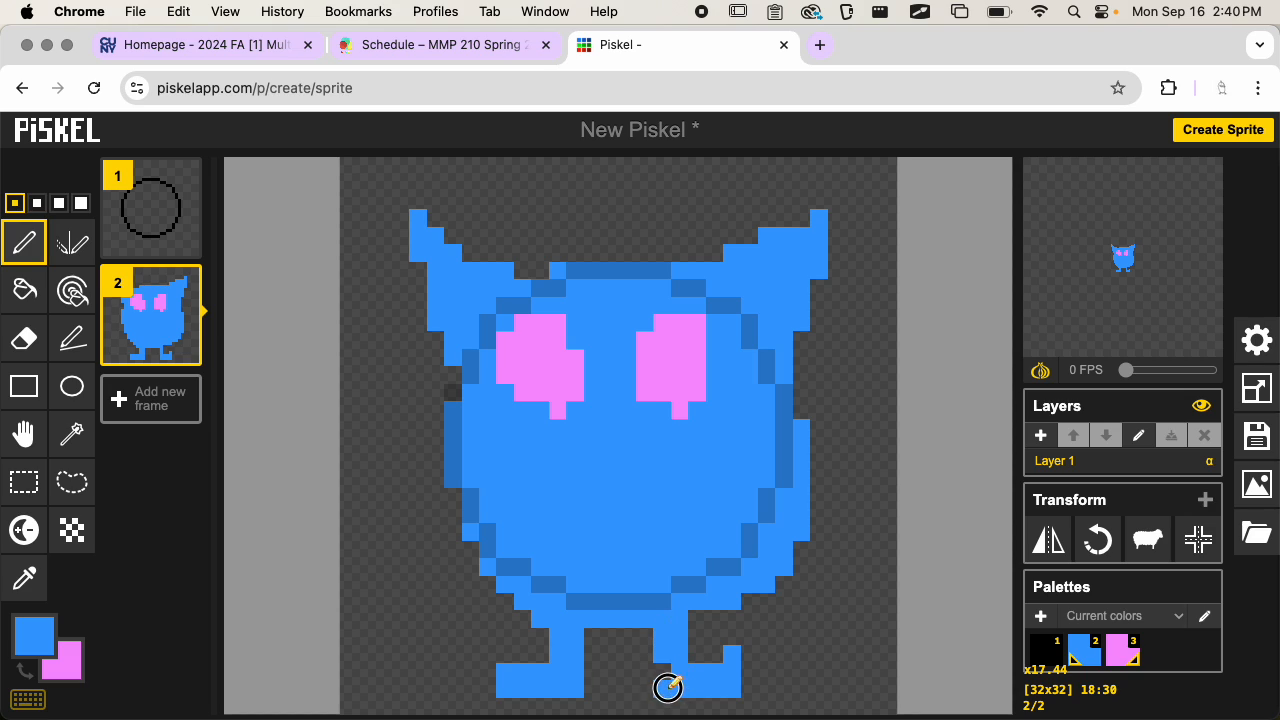
{"action": "left_click", "coordinate": [24, 338]}
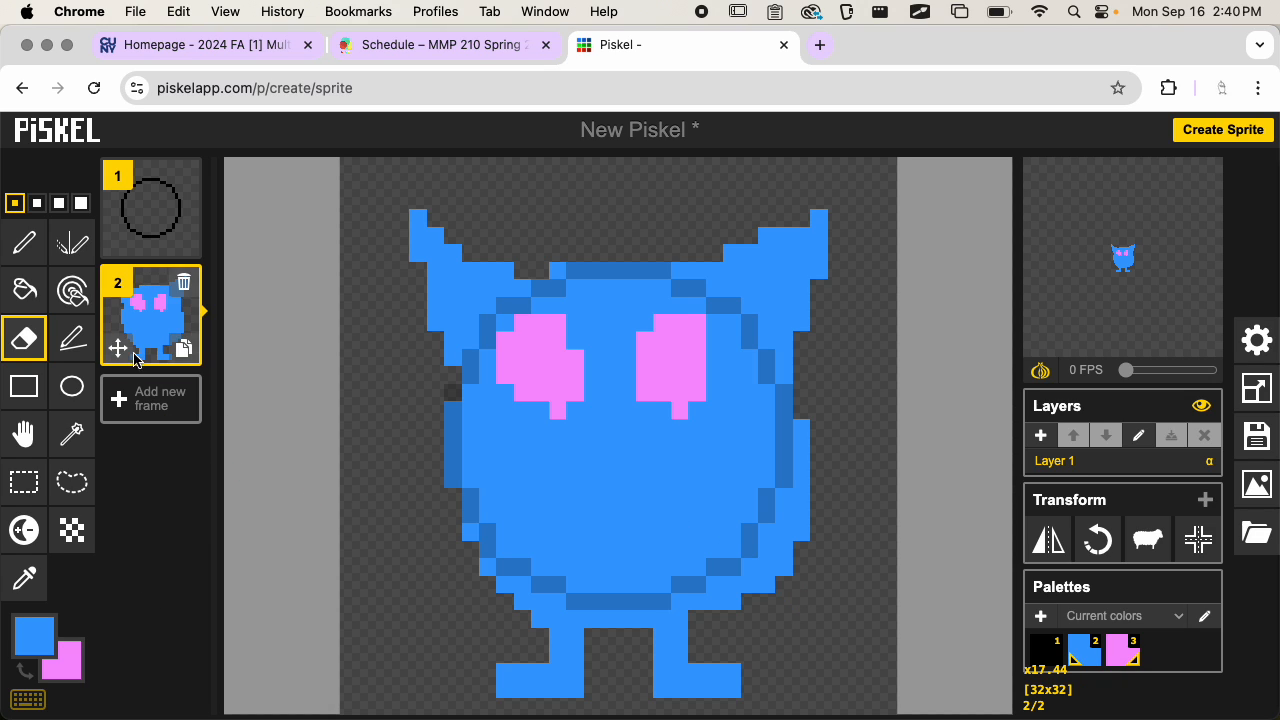
- Paint a thick pink frowning mouth below the eyes and delete the first frame containing the circle guide
{"action": "left_click", "coordinate": [24, 242]}
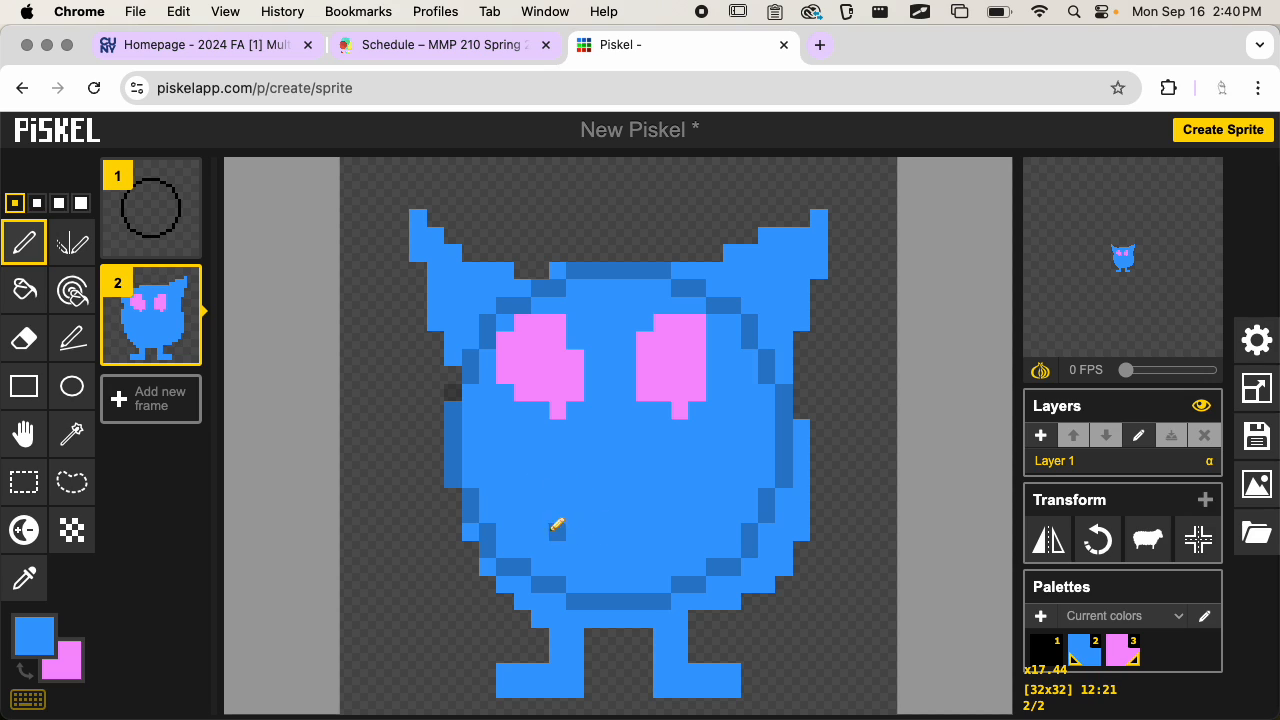
{"action": "left_click_drag", "start_coordinate": [552, 530], "coordinate": [672, 518]}
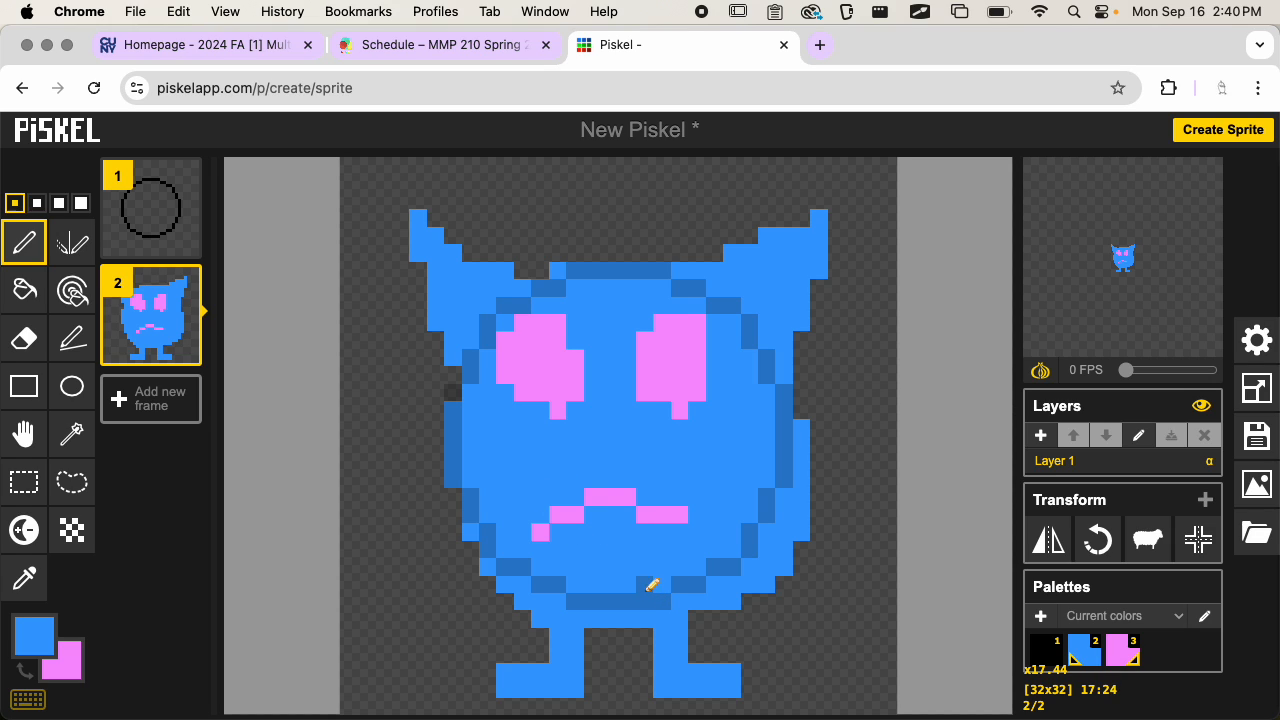
{"action": "mouse_move", "coordinate": [540, 516]}
{"action": "left_mouse_down"}
{"action": "mouse_move", "coordinate": [646, 491]}
{"action": "mouse_move", "coordinate": [694, 523]}
{"action": "mouse_move", "coordinate": [591, 514]}
{"action": "mouse_move", "coordinate": [561, 531]}
{"action": "mouse_move", "coordinate": [683, 510]}
{"action": "left_mouse_up"}
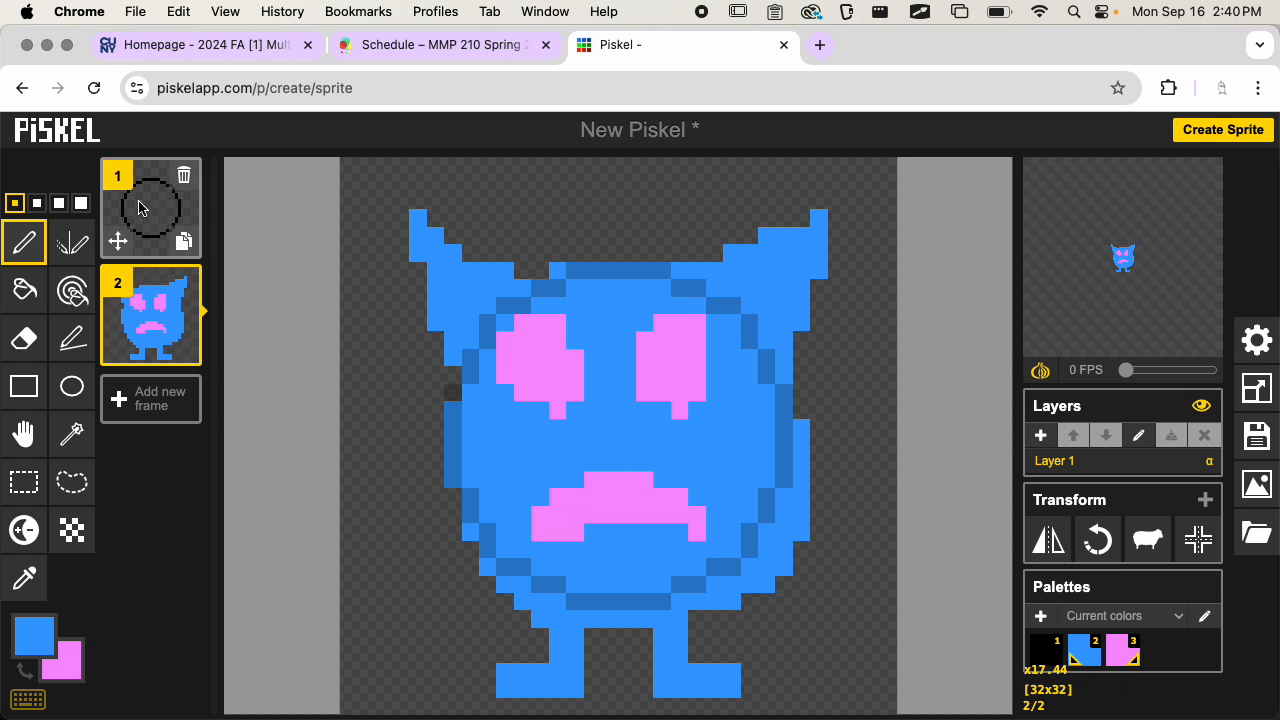
{"action": "left_click", "coordinate": [183, 176]}
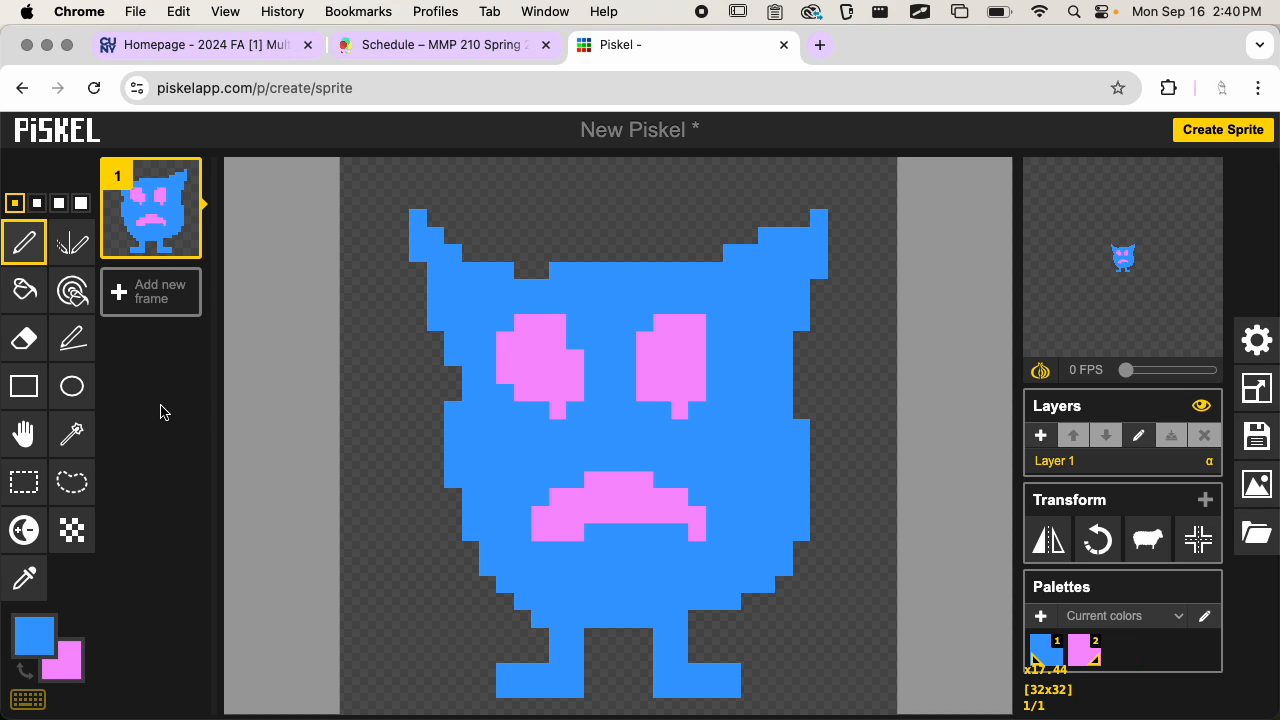
- View the sprite in the full-size preview and switch the preview back to original size
{"action": "mouse_move", "coordinate": [1150, 231]}
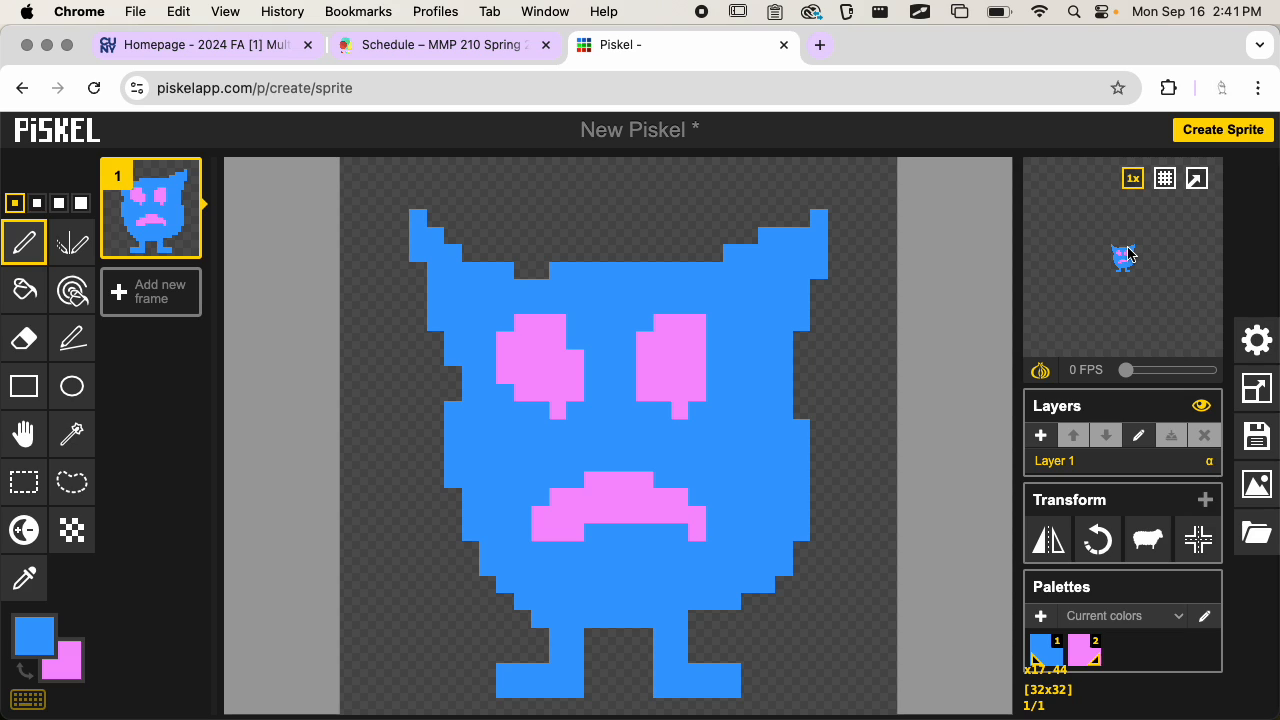
{"action": "mouse_move", "coordinate": [1133, 184]}
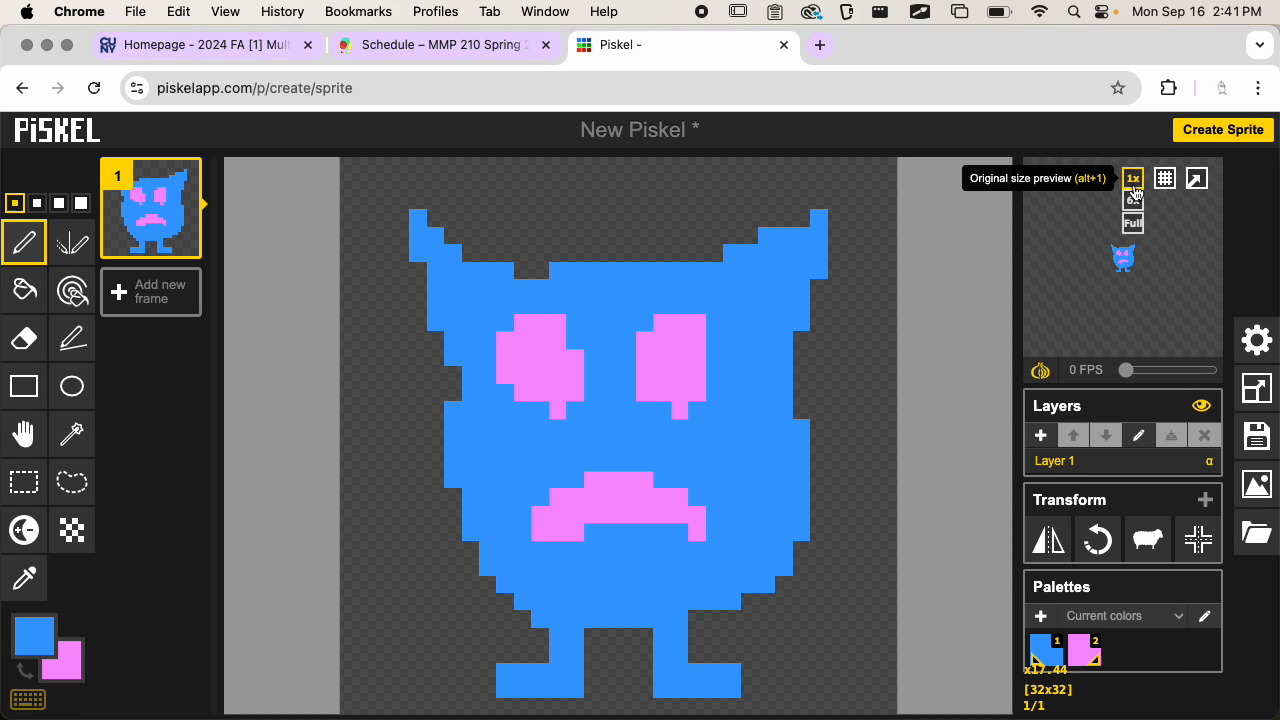
{"action": "left_click", "coordinate": [1133, 232]}
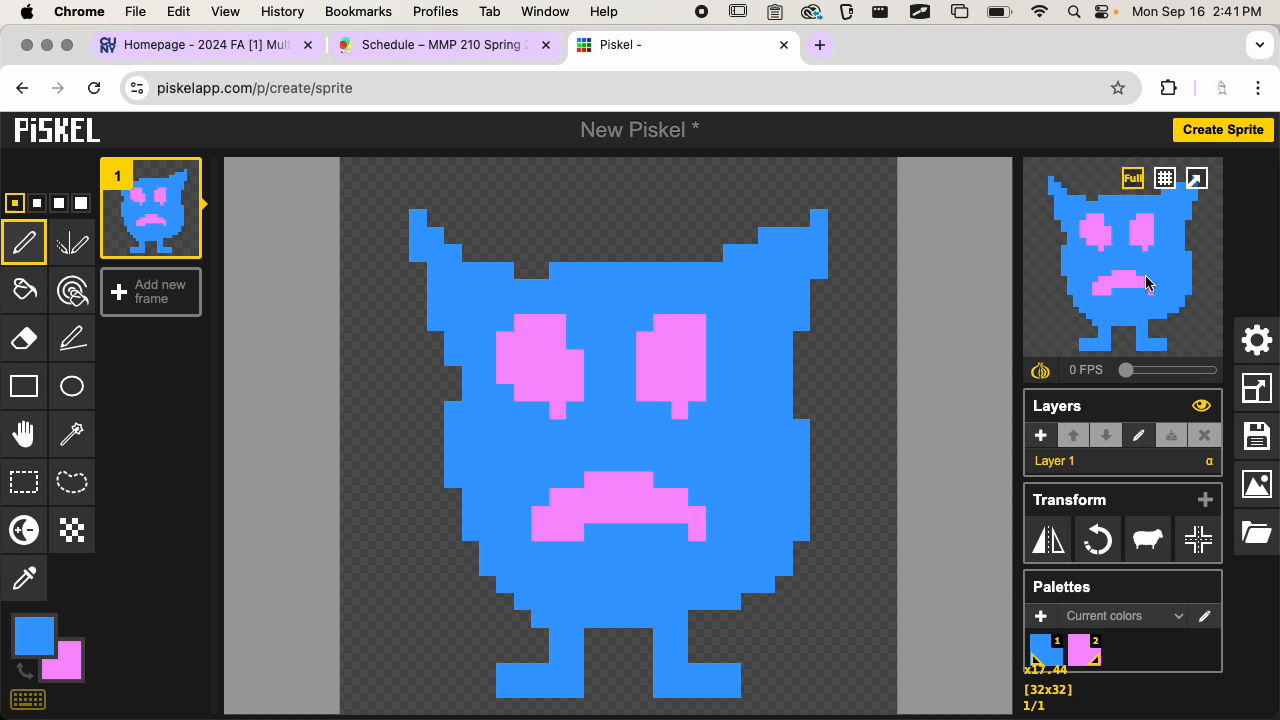
{"action": "left_click", "coordinate": [1133, 205]}
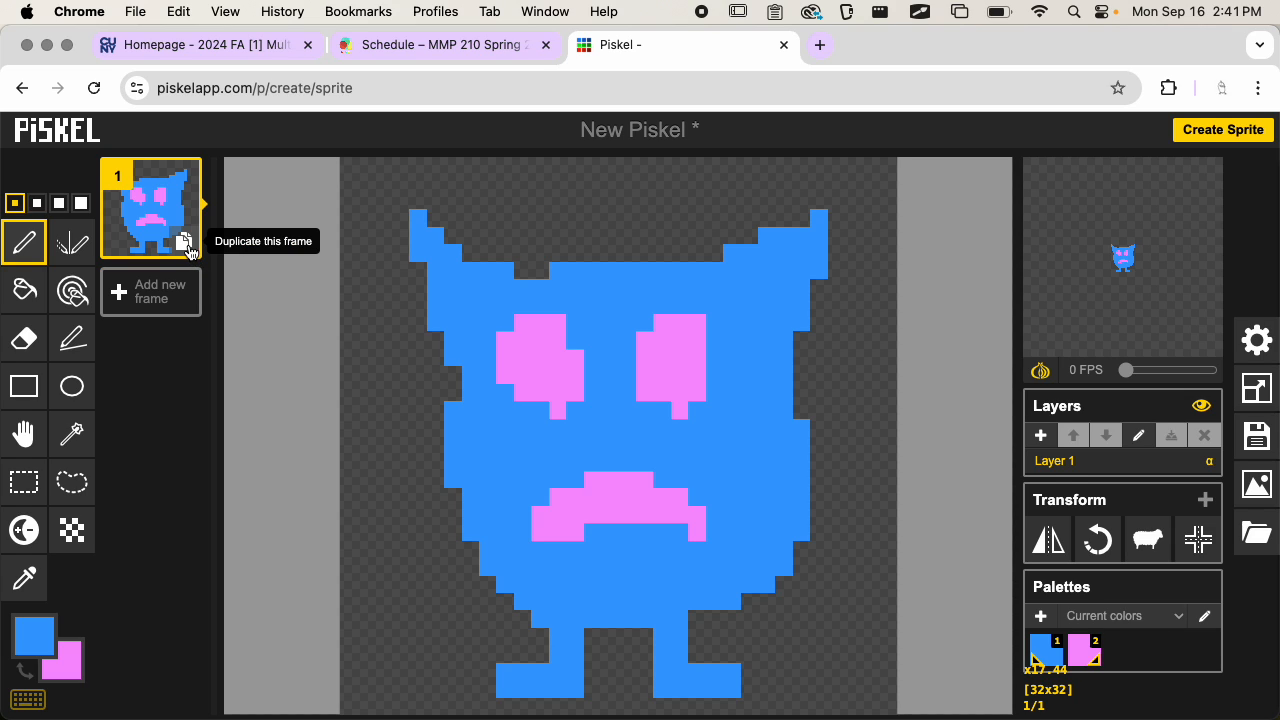
- Duplicate the monster frame twice so the animation has three frames
{"action": "left_click", "coordinate": [187, 245]}
{"action": "left_click", "coordinate": [181, 348]}
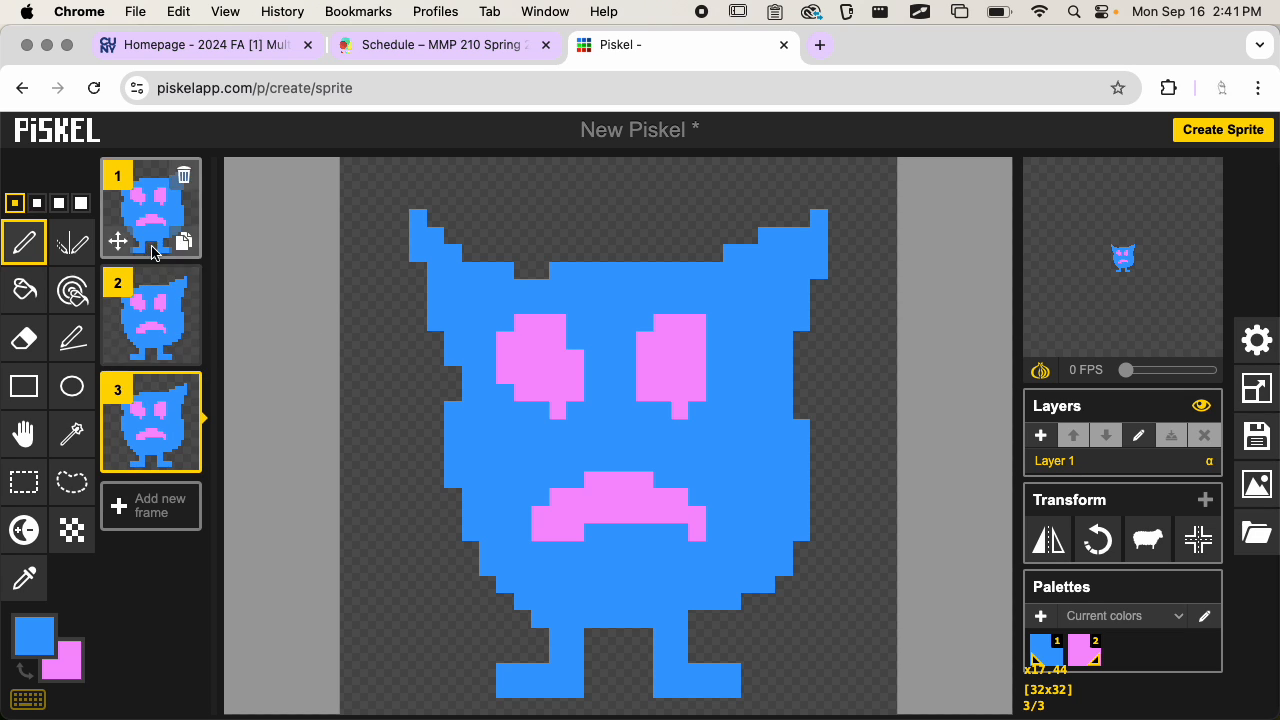
- Erase the left foot in the first frame, redraw it raised in blue, and move that frame to second position
{"action": "left_click", "coordinate": [155, 212]}
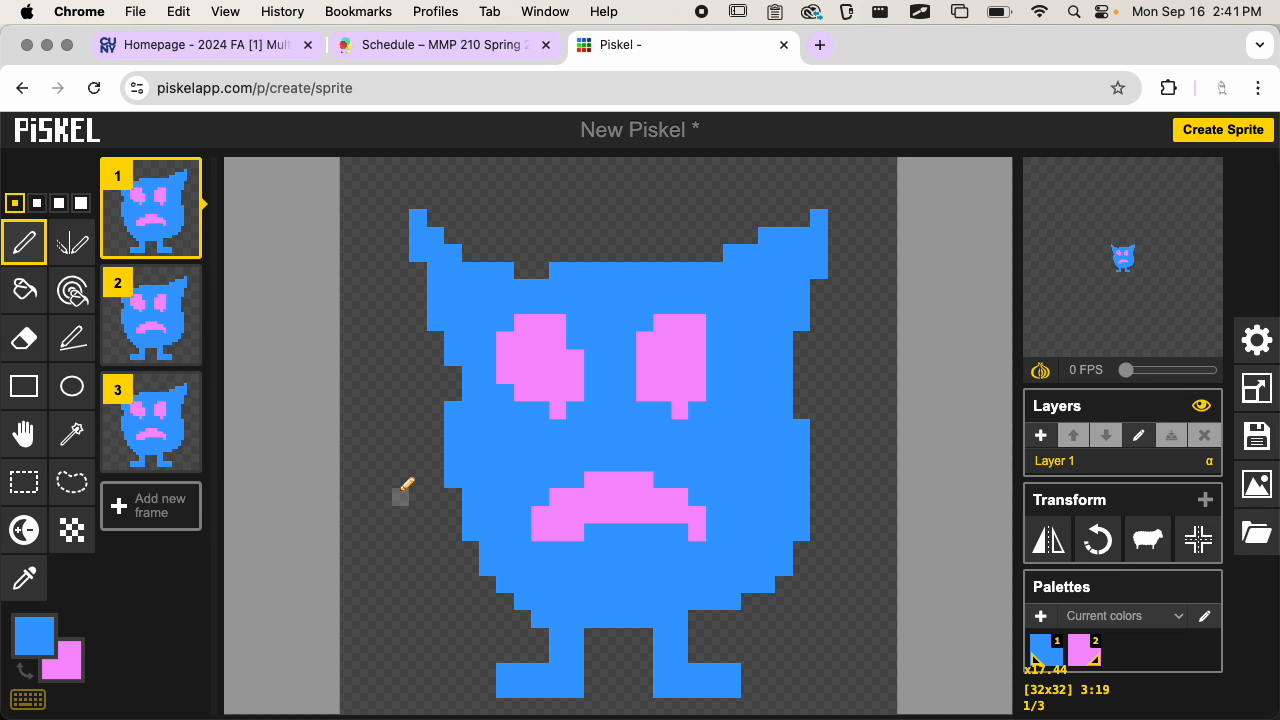
{"action": "left_click", "coordinate": [24, 338]}
{"action": "mouse_move", "coordinate": [532, 678]}
{"action": "left_mouse_down"}
{"action": "mouse_move", "coordinate": [523, 686]}
{"action": "mouse_move", "coordinate": [574, 674]}
{"action": "mouse_move", "coordinate": [561, 660]}
{"action": "mouse_move", "coordinate": [580, 643]}
{"action": "mouse_move", "coordinate": [507, 646]}
{"action": "left_mouse_up"}
{"action": "left_click", "coordinate": [24, 242]}
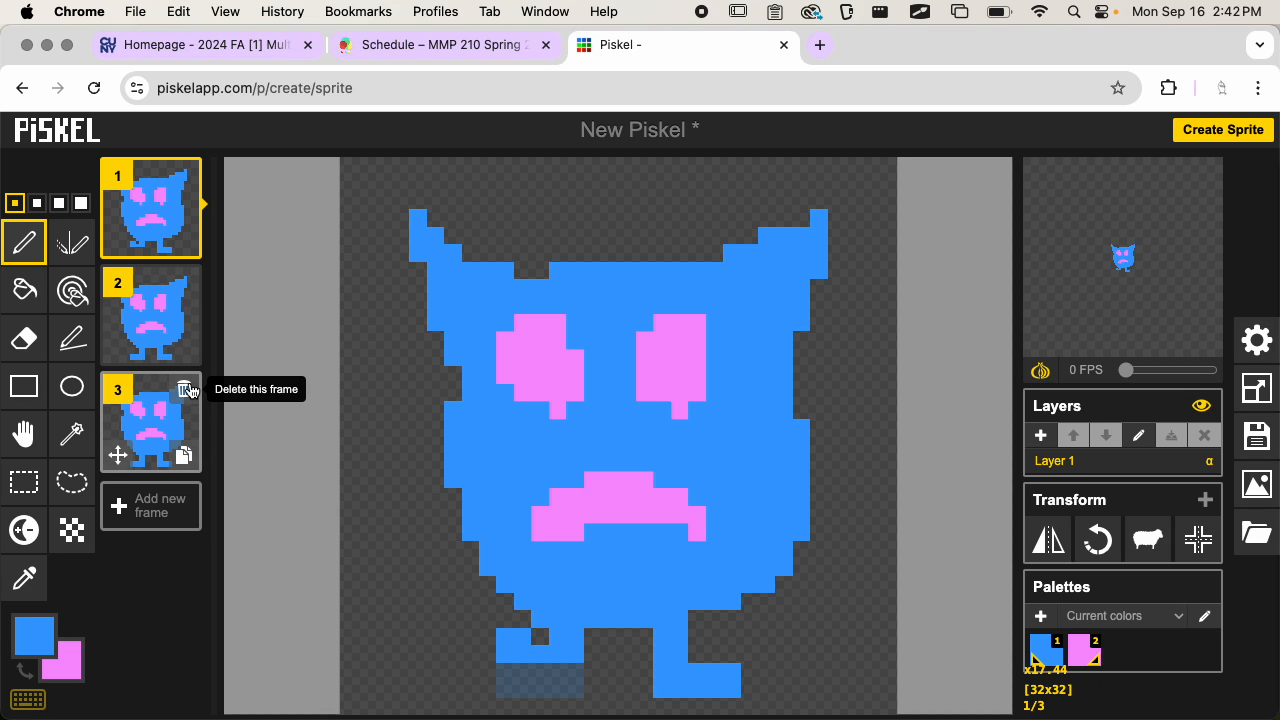
{"action": "left_click_drag", "start_coordinate": [146, 208], "coordinate": [170, 313]}
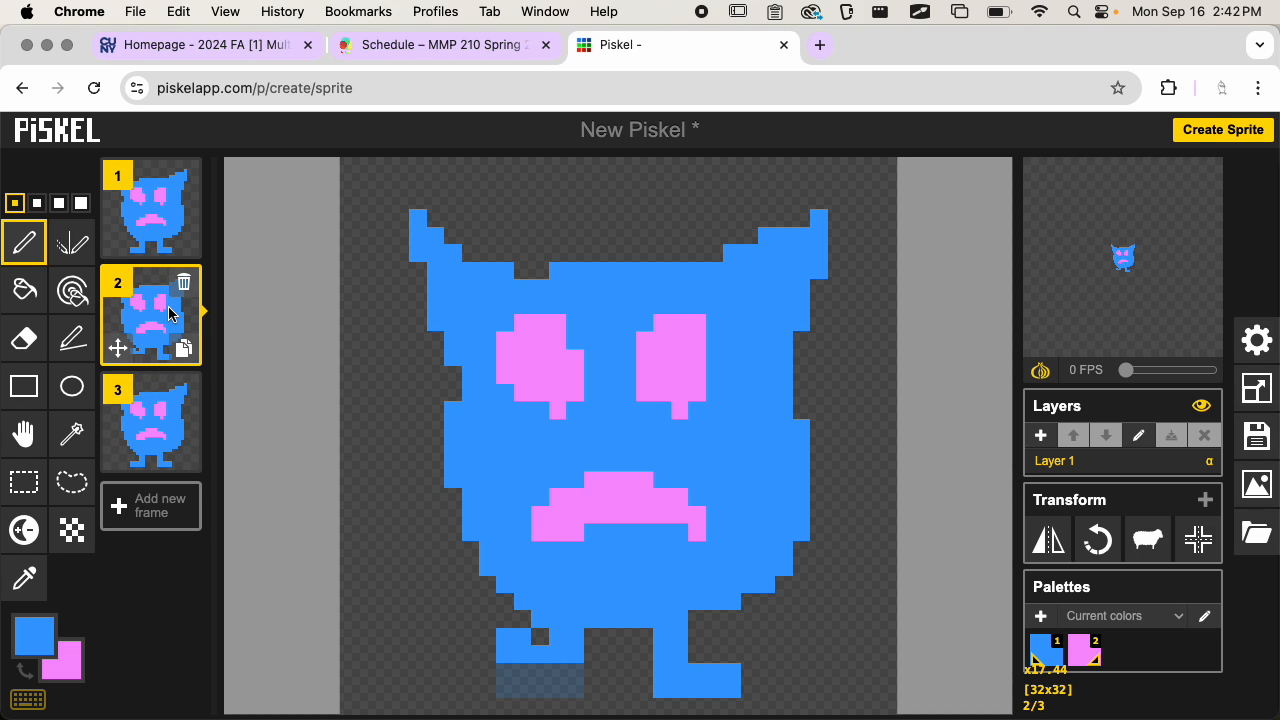
- Erase the right foot in the third frame, redraw it raised in blue, and remove the stray pink pixels below it
{"action": "left_click", "coordinate": [164, 422]}
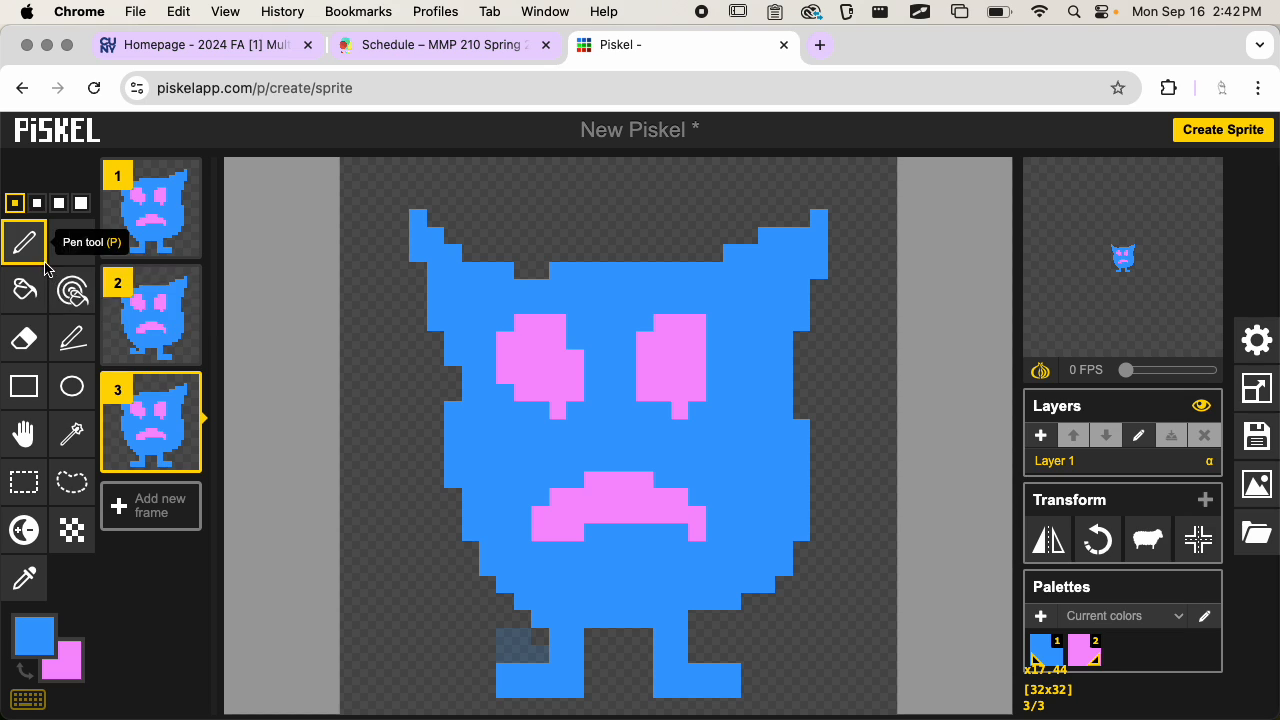
{"action": "left_click", "coordinate": [30, 344]}
{"action": "mouse_move", "coordinate": [662, 660]}
{"action": "left_mouse_down"}
{"action": "mouse_move", "coordinate": [693, 679]}
{"action": "mouse_move", "coordinate": [665, 689]}
{"action": "mouse_move", "coordinate": [663, 655]}
{"action": "mouse_move", "coordinate": [696, 689]}
{"action": "mouse_move", "coordinate": [717, 673]}
{"action": "mouse_move", "coordinate": [733, 690]}
{"action": "mouse_move", "coordinate": [712, 668]}
{"action": "left_mouse_up"}
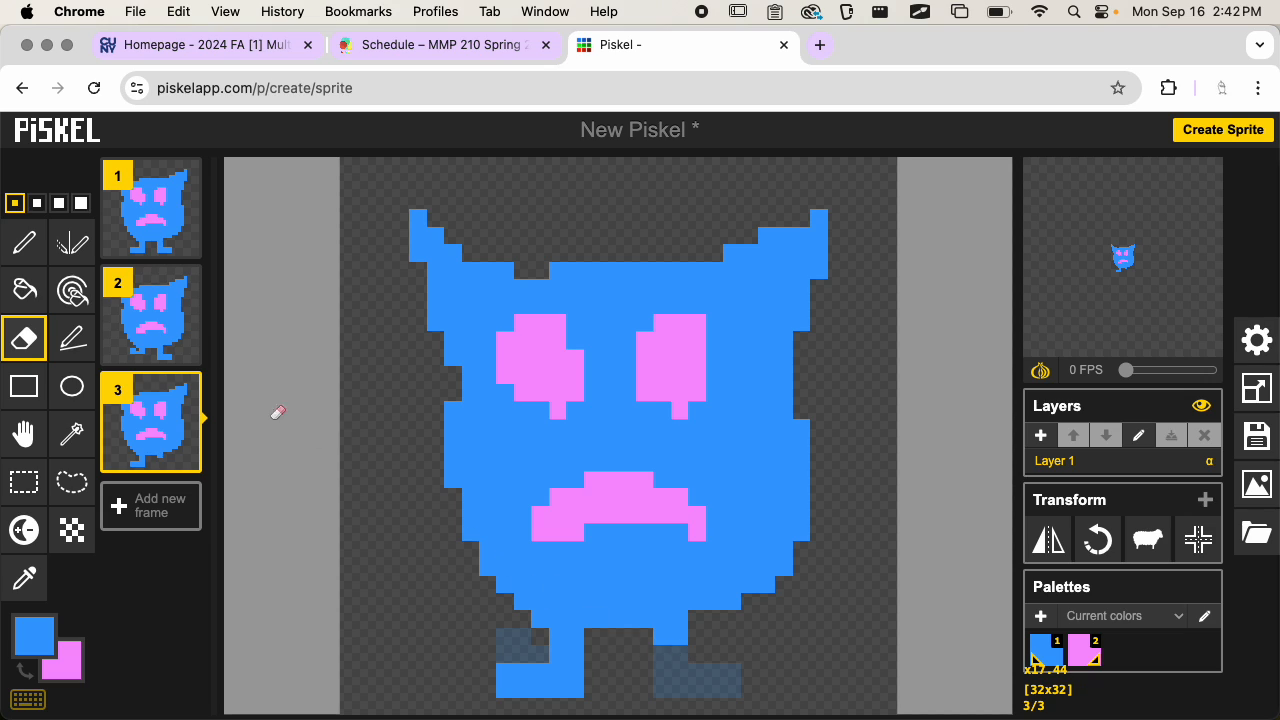
{"action": "left_click", "coordinate": [22, 250]}
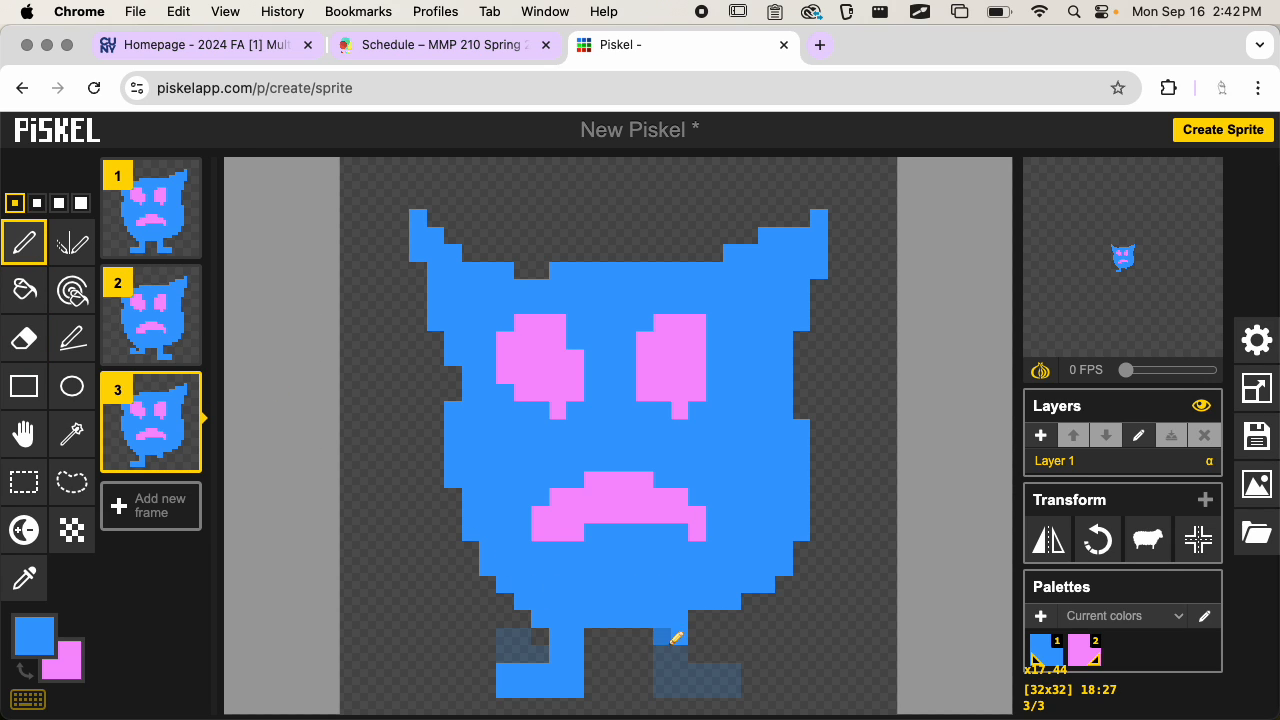
{"action": "mouse_move", "coordinate": [674, 634]}
{"action": "left_mouse_down"}
{"action": "mouse_move", "coordinate": [735, 637]}
{"action": "mouse_move", "coordinate": [749, 617]}
{"action": "mouse_move", "coordinate": [737, 631]}
{"action": "mouse_move", "coordinate": [746, 646]}
{"action": "mouse_move", "coordinate": [671, 669]}
{"action": "mouse_move", "coordinate": [706, 668]}
{"action": "left_mouse_up"}
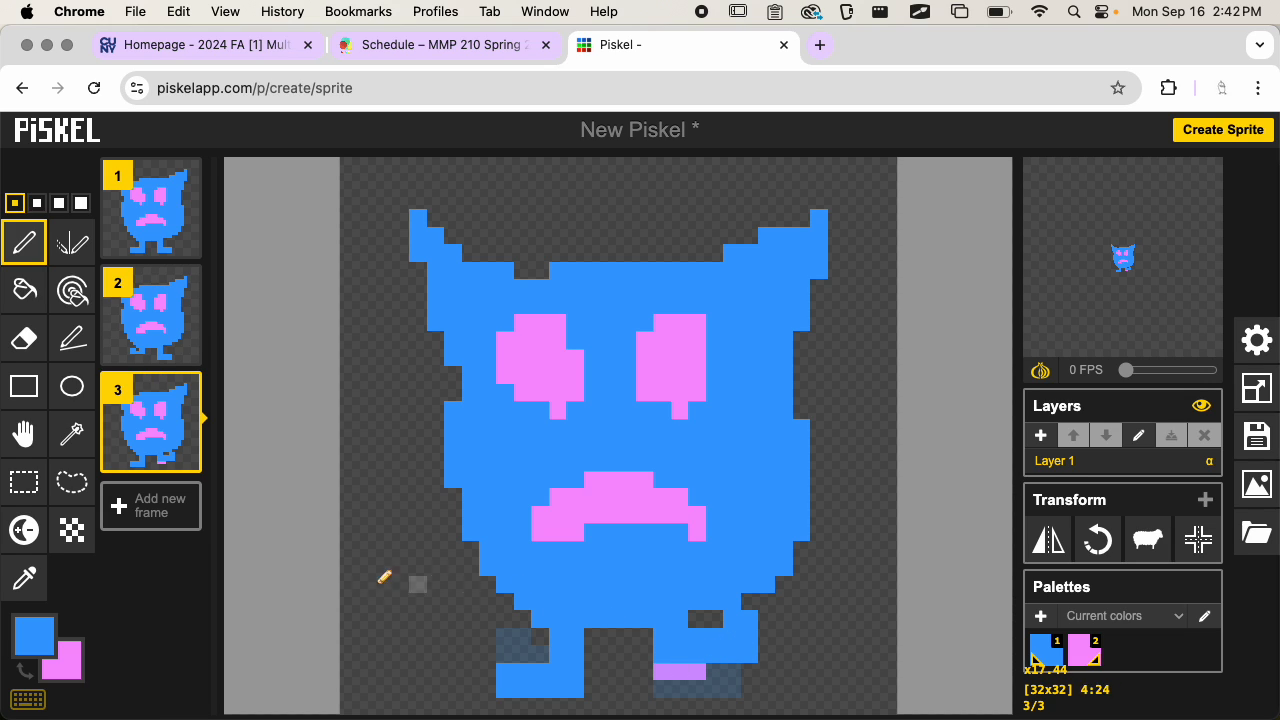
{"action": "left_click", "coordinate": [24, 338]}
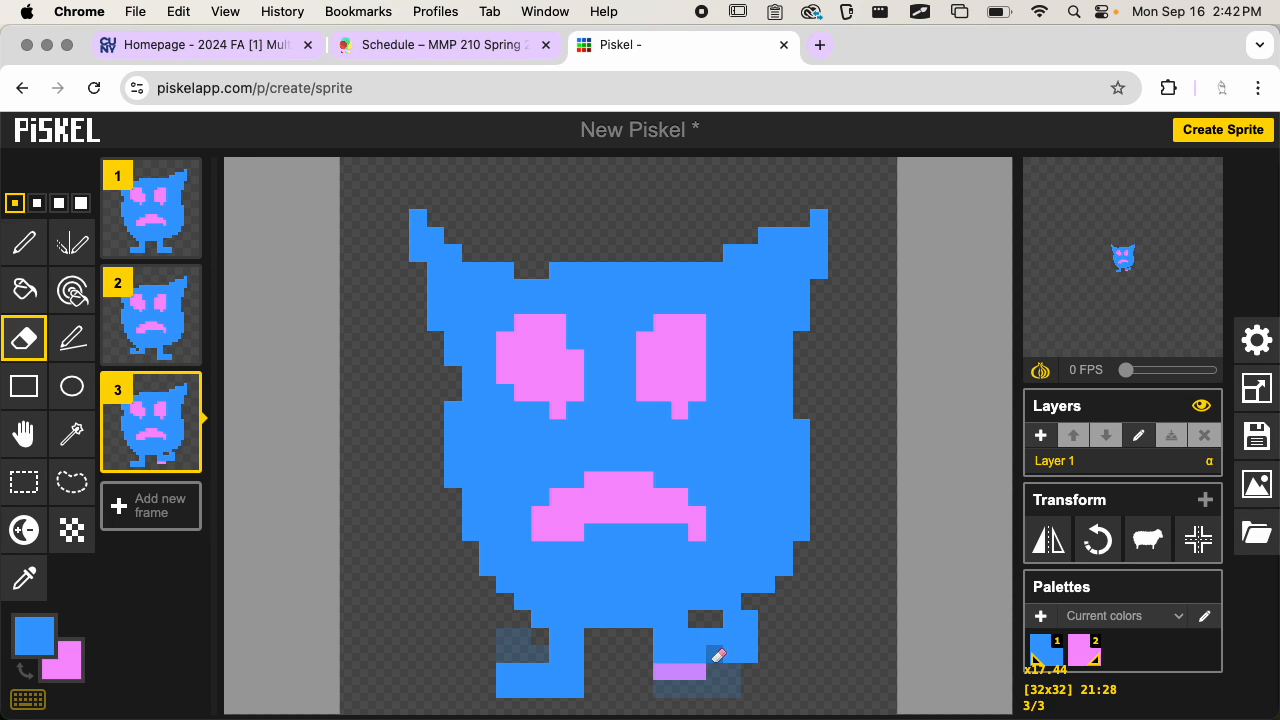
{"action": "left_click_drag", "start_coordinate": [657, 672], "coordinate": [714, 672]}
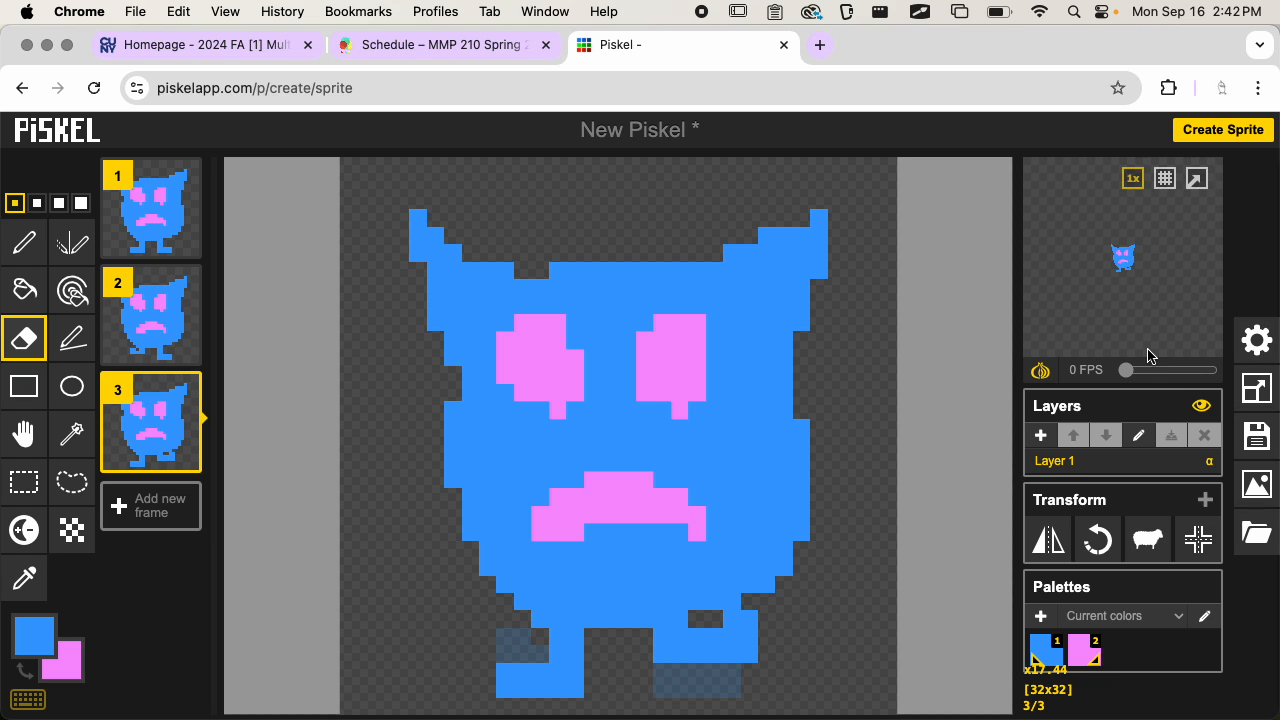
- Set the animation speed to 10 FPS and erase the extra pixels above the third frame's raised right foot
{"action": "mouse_move", "coordinate": [1134, 371]}
{"action": "left_mouse_down"}
{"action": "mouse_move", "coordinate": [1183, 371]}
{"action": "mouse_move", "coordinate": [1159, 372]}
{"action": "left_mouse_up"}
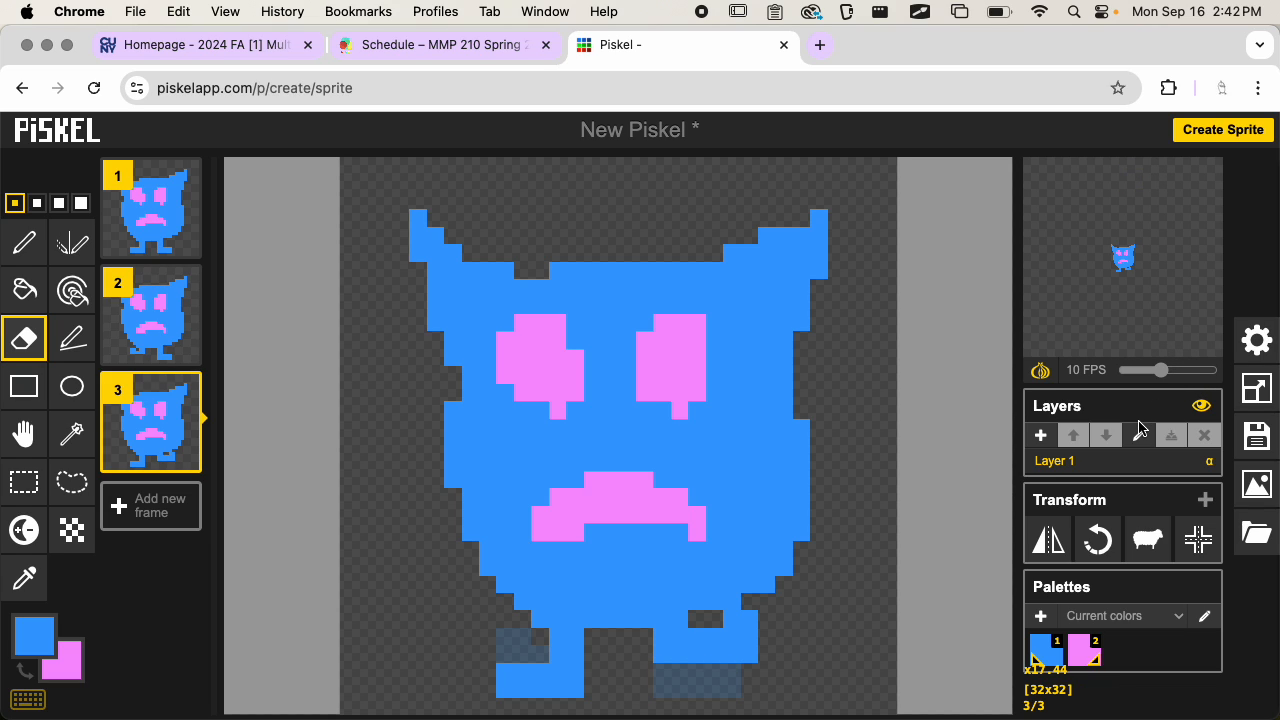
{"action": "left_click", "coordinate": [740, 619]}
- Fill the missing pixel in the second frame's raised left foot with blue using the Pen tool
{"action": "left_click", "coordinate": [150, 315]}
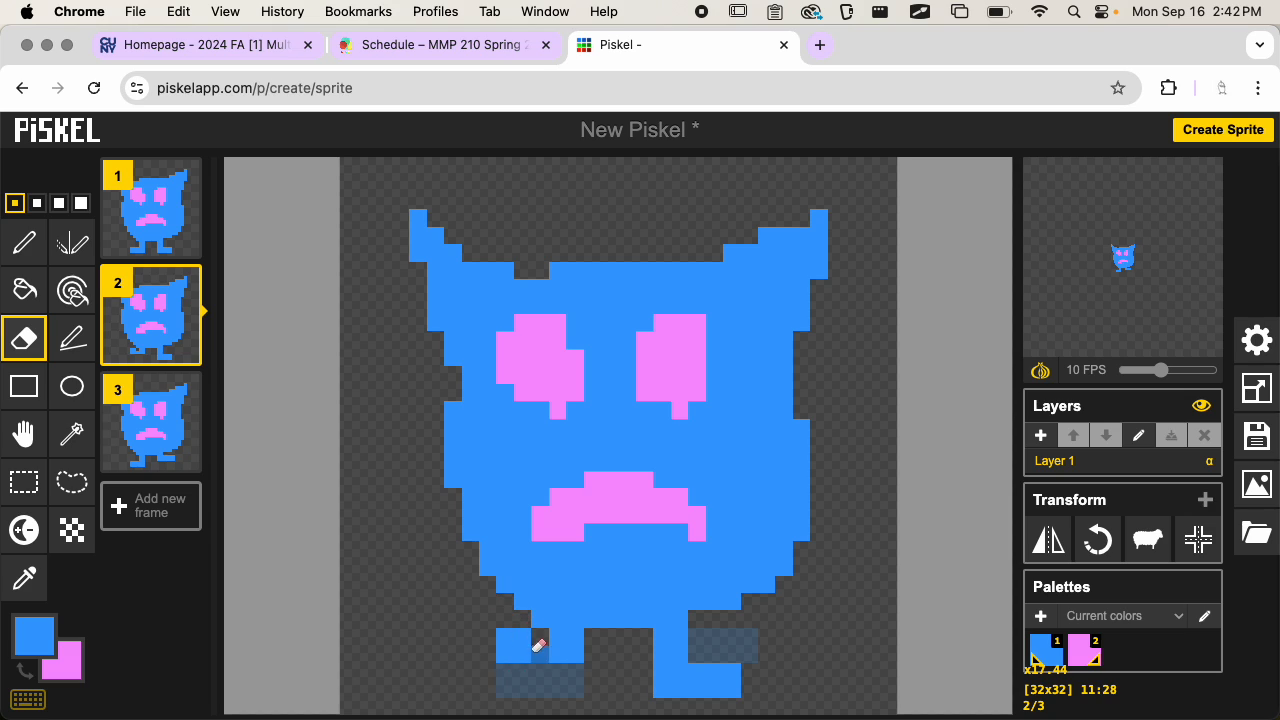
{"action": "left_click", "coordinate": [24, 242]}
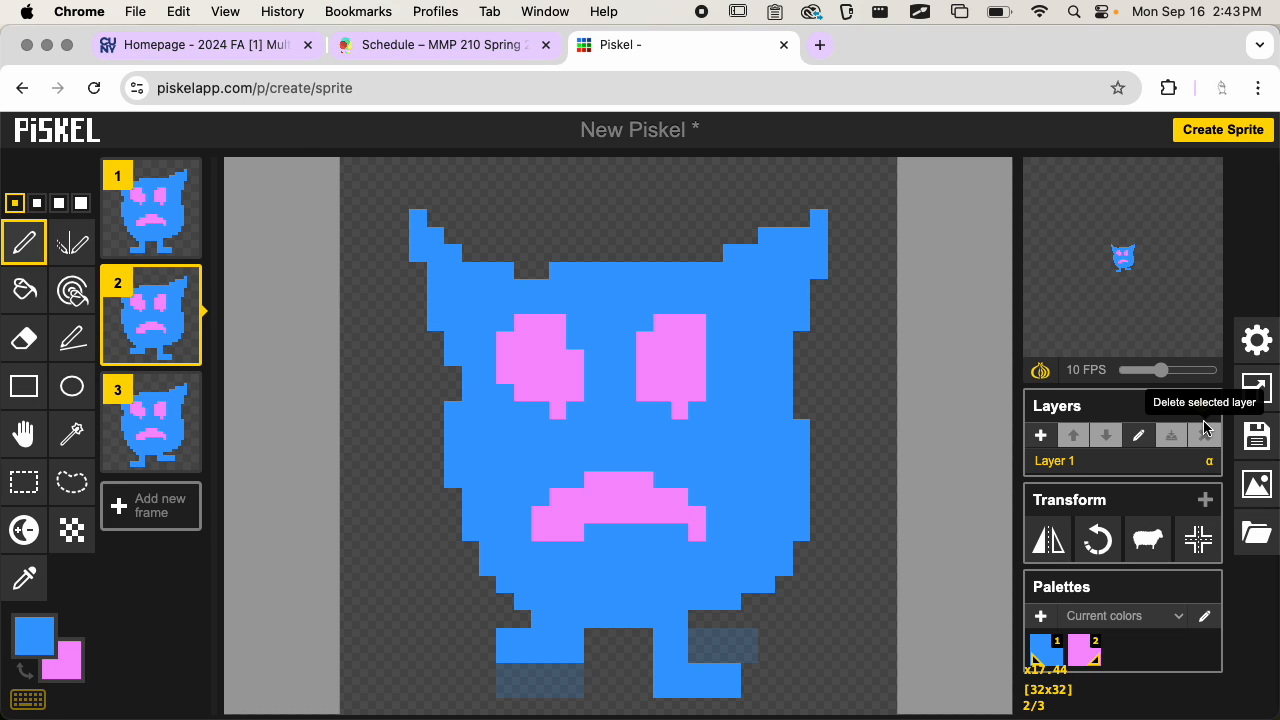
- Set the sprite's title to main_sprite and save it offline as a .piskel file
{"action": "left_click", "coordinate": [1243, 432]}
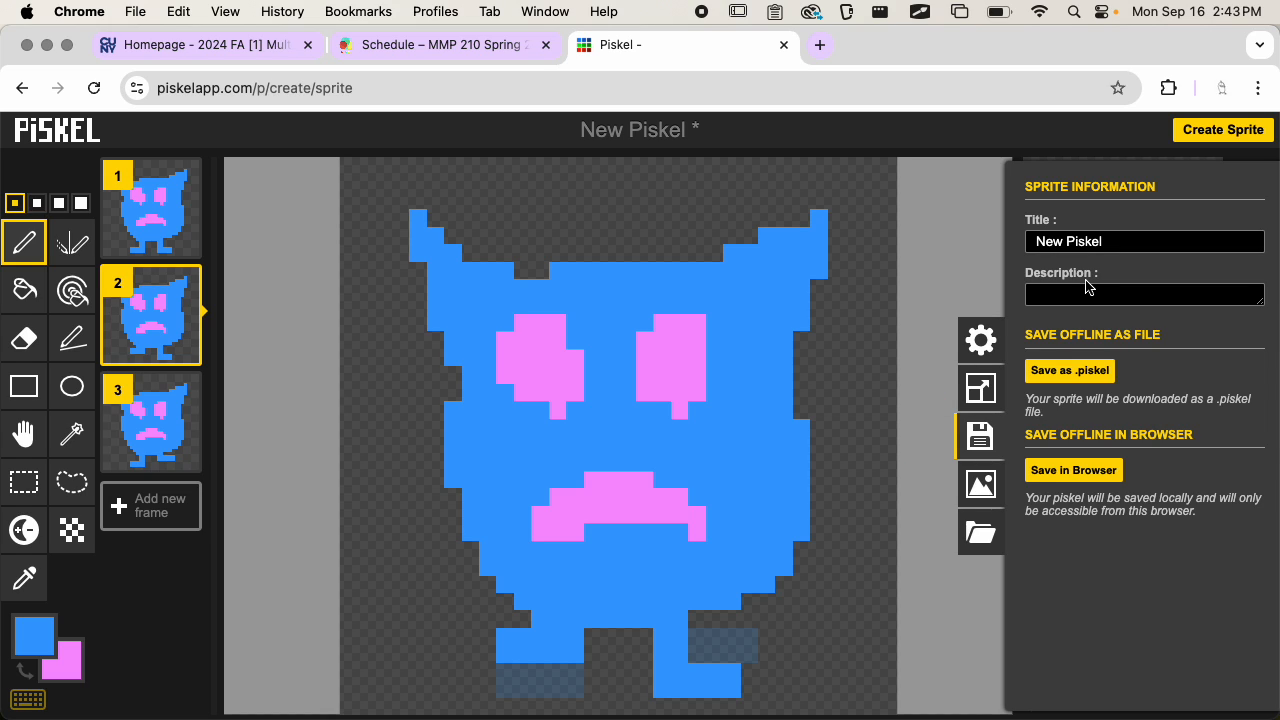
{"action": "left_click", "coordinate": [1130, 242]}
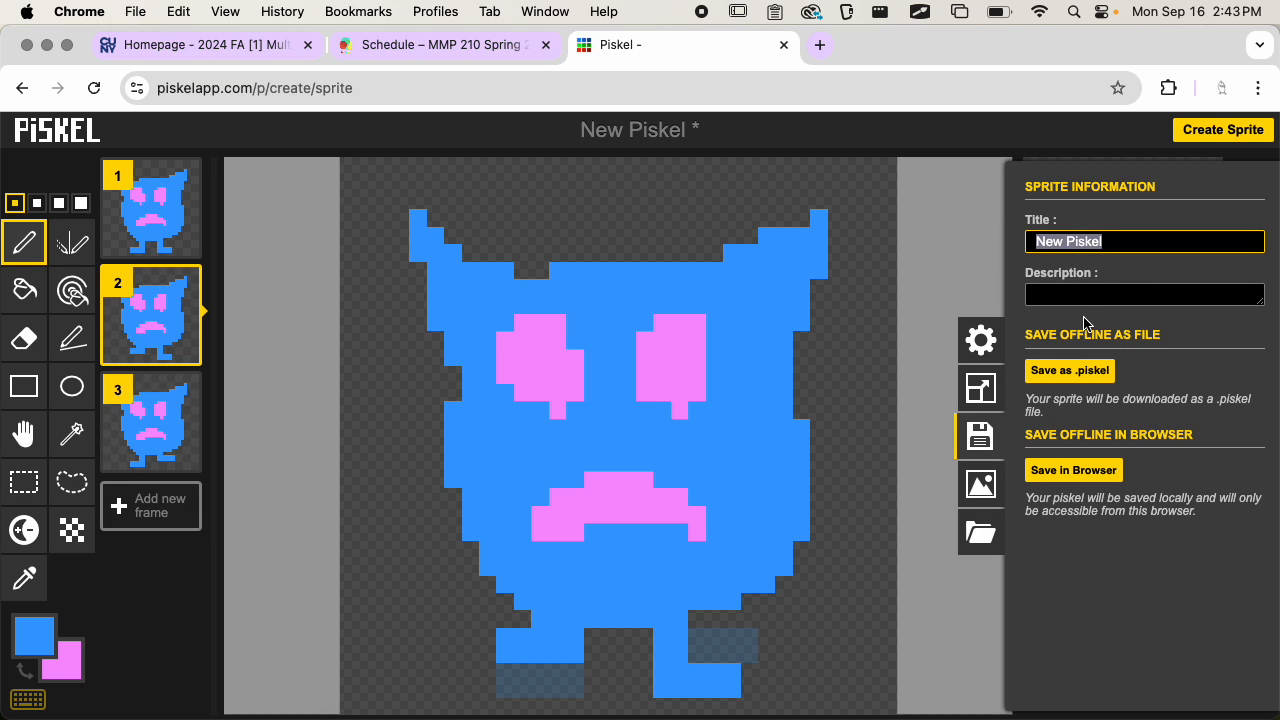
{"action": "type", "text": "main_character"}
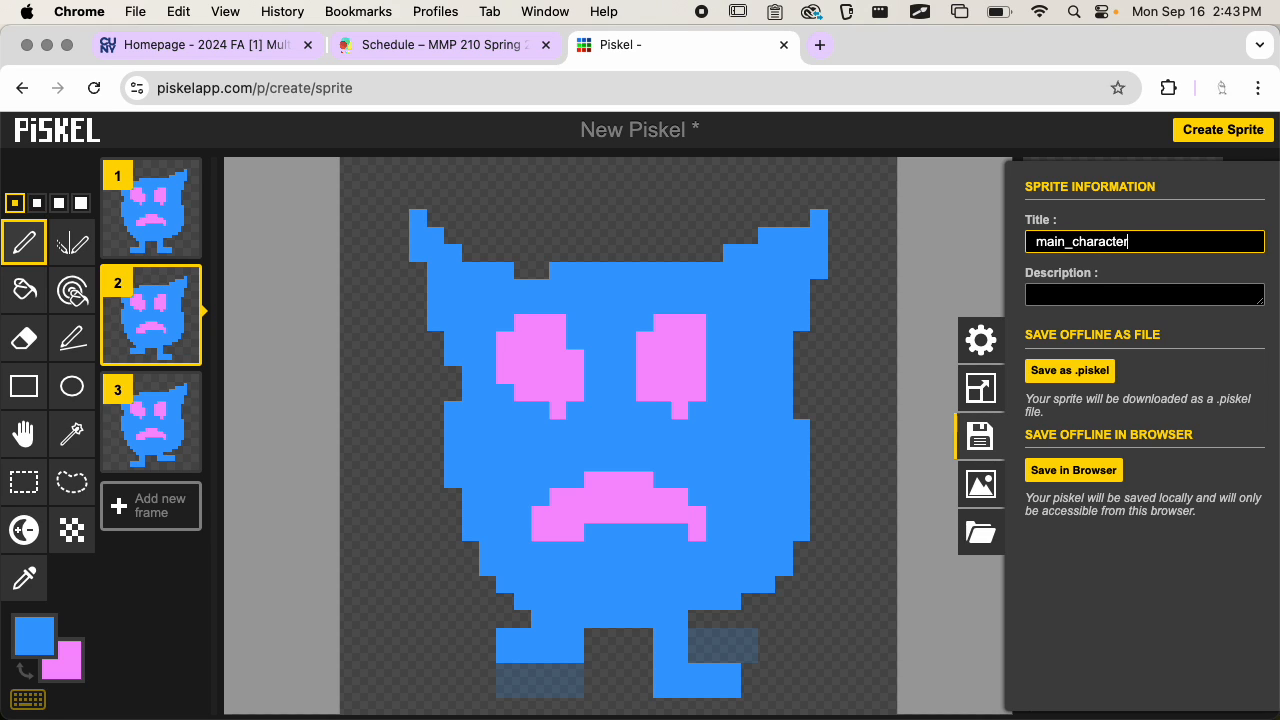
{"action": "key", "text": "BackSpace"}
{"action": "key", "text": "BackSpace"}
{"action": "key", "text": "BackSpace"}
{"action": "key", "text": "BackSpace"}
{"action": "key", "text": "BackSpace"}
{"action": "key", "text": "BackSpace"}
{"action": "key", "text": "BackSpace"}
{"action": "key", "text": "BackSpace"}
{"action": "key", "text": "BackSpace"}
{"action": "type", "text": "_sprite"}
{"action": "left_click", "coordinate": [1101, 378]}
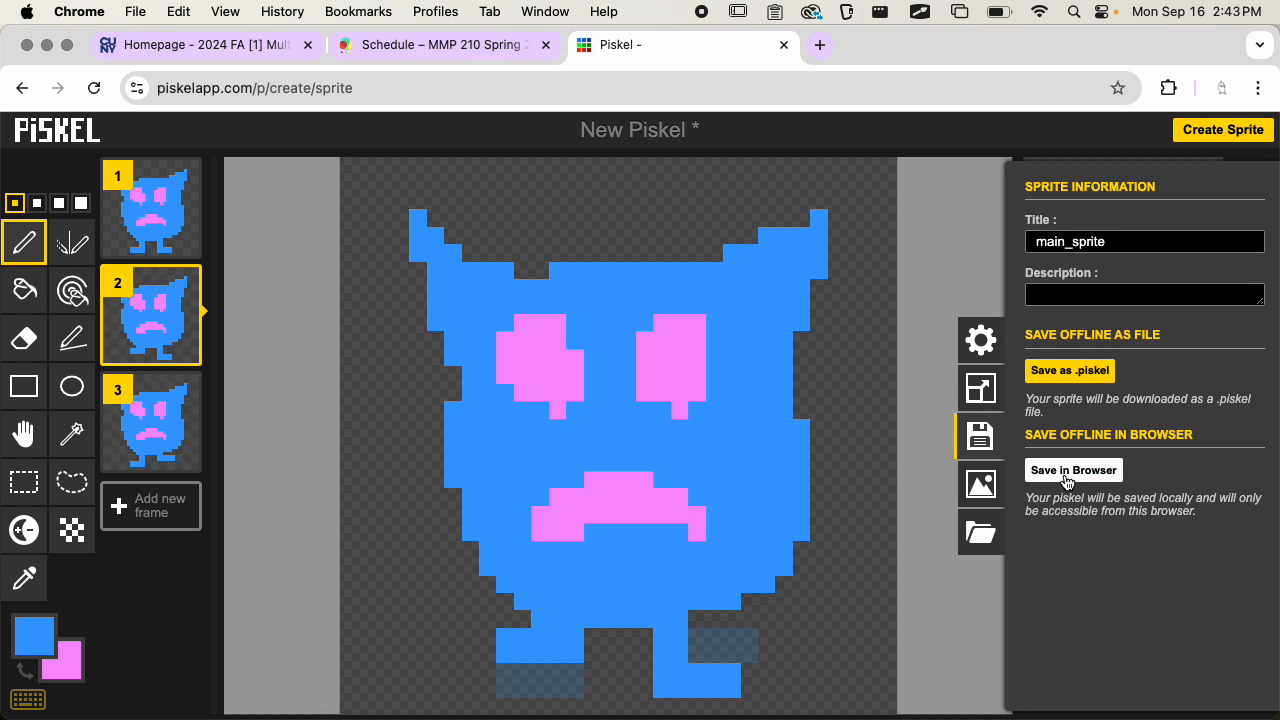
{"action": "left_click", "coordinate": [1084, 372]}
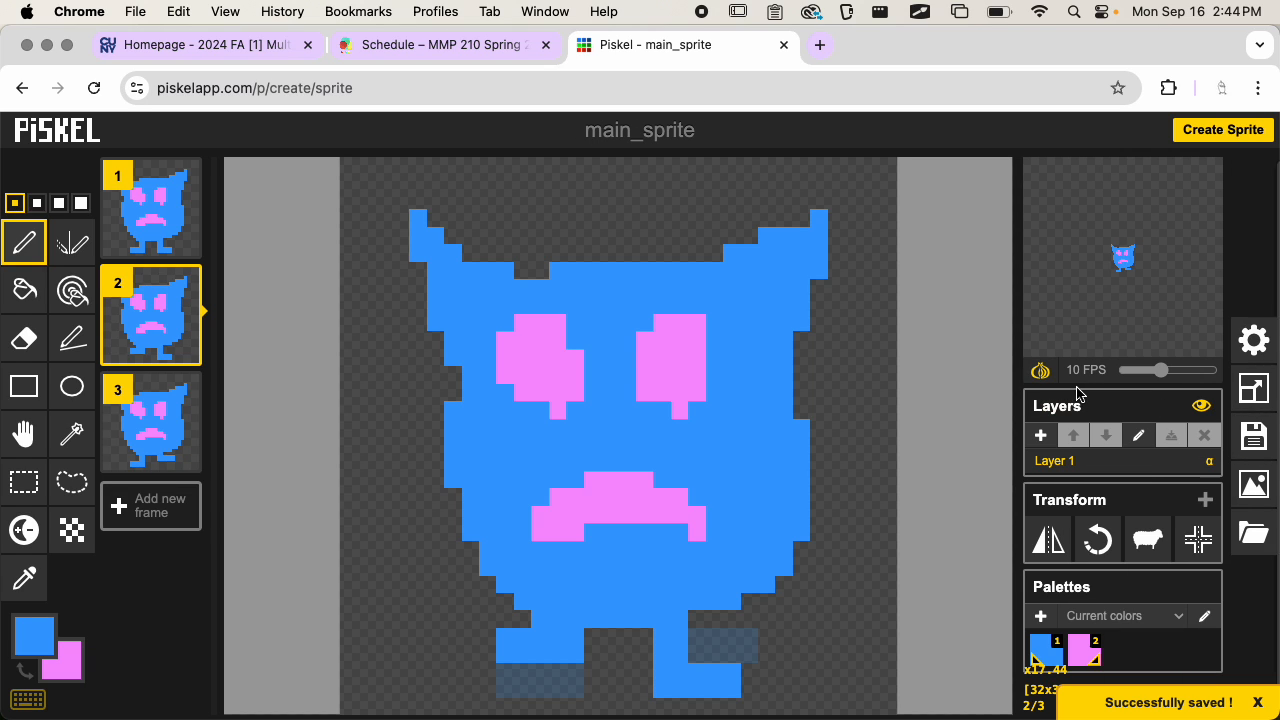
- Switch to Finder and show the downloaded .piskel file in the Downloads folder
{"action": "mouse_move", "coordinate": [1278, 430]}
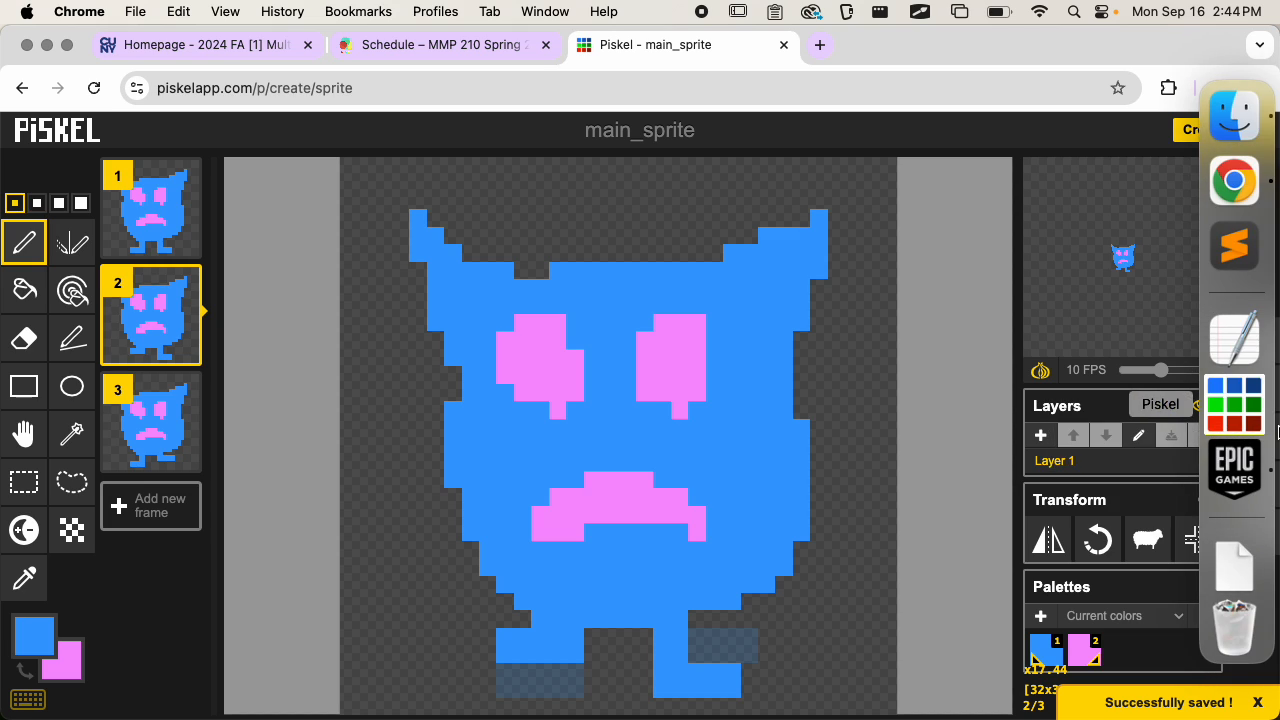
{"action": "left_click", "coordinate": [1234, 565]}
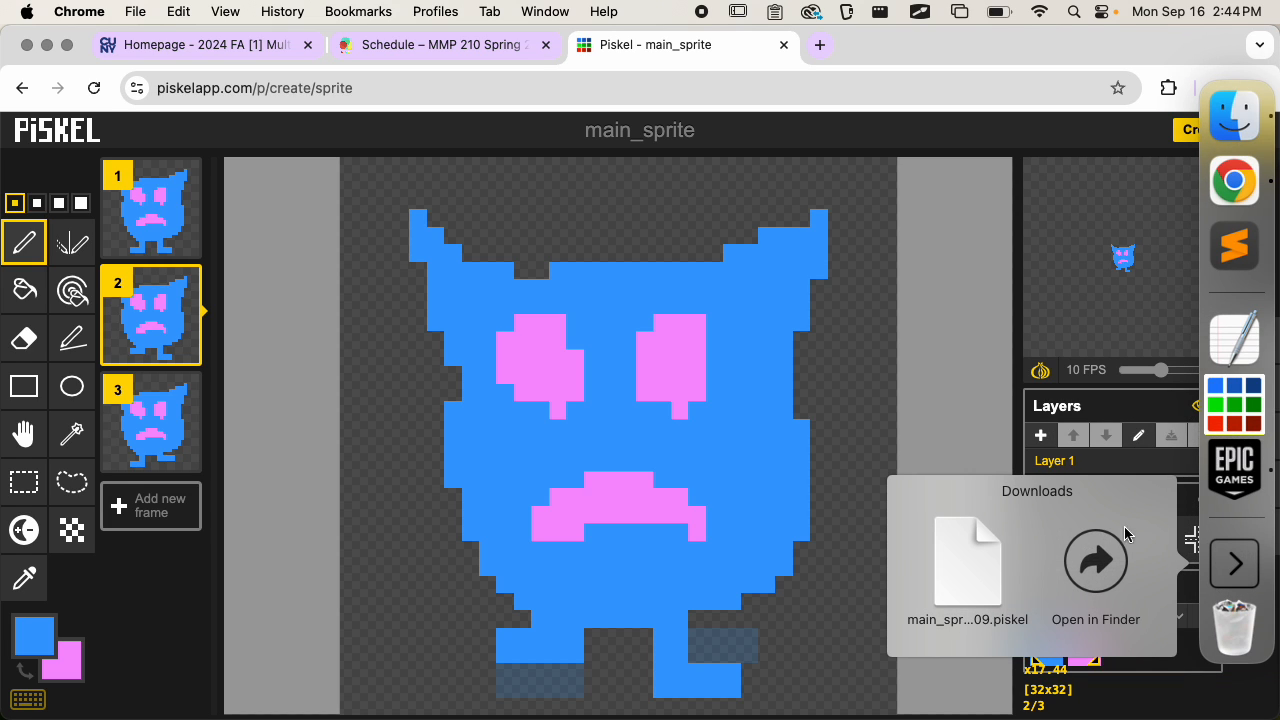
{"action": "left_click", "coordinate": [940, 590]}
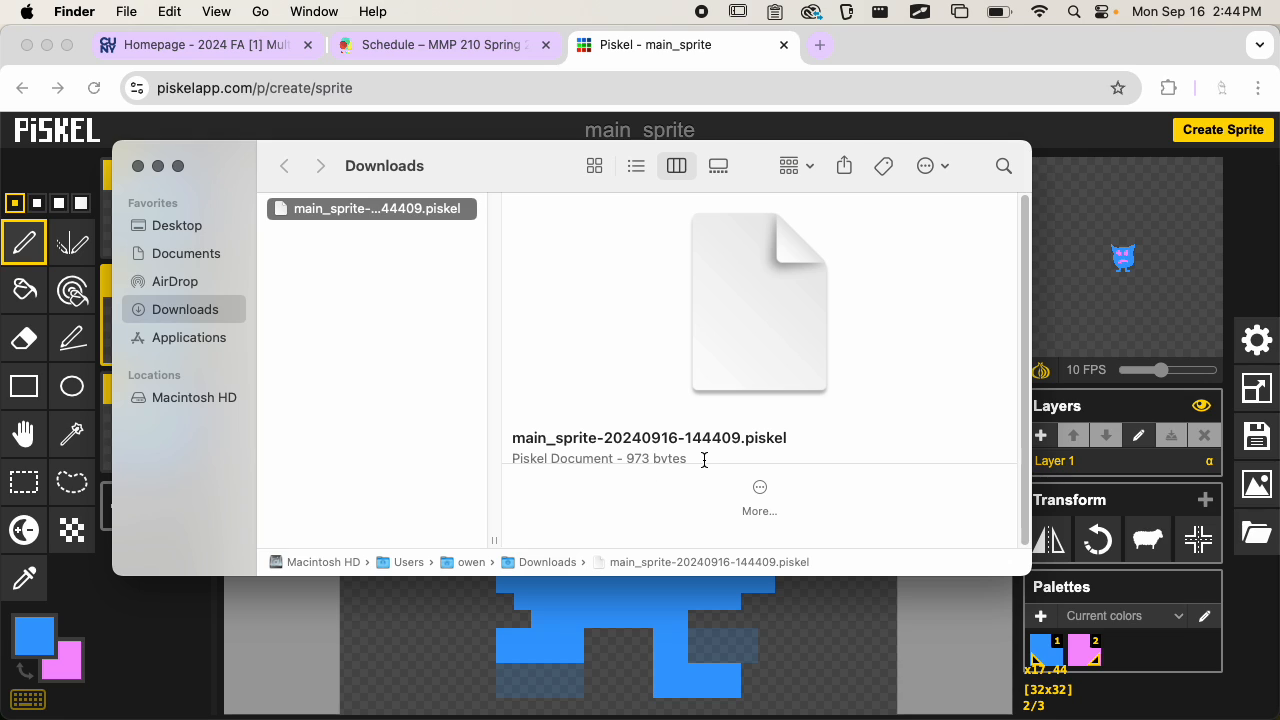
{"action": "left_click", "coordinate": [638, 440]}
{"action": "left_click", "coordinate": [409, 293]}
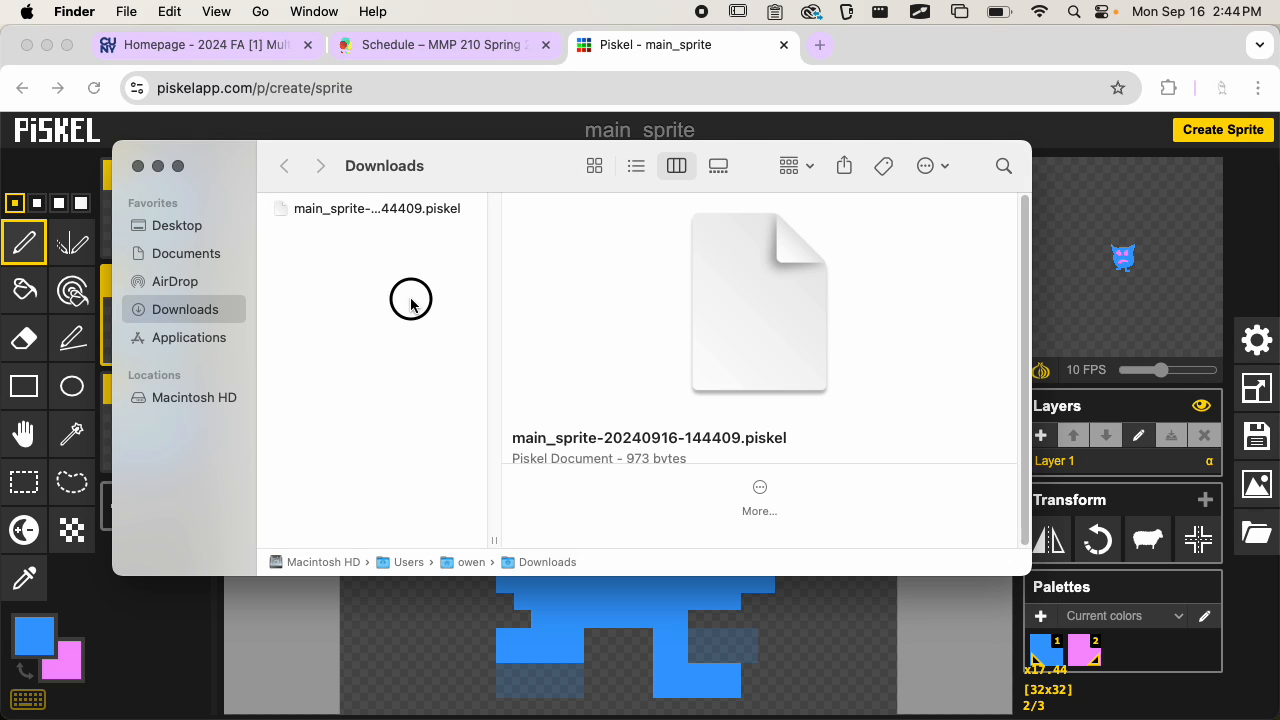
- Remove the date and time suffix from the downloaded file's name so it reads main_sprite.piskel
{"action": "left_click", "coordinate": [437, 211]}
{"action": "key", "text": "Return"}
{"action": "key", "text": "Right"}
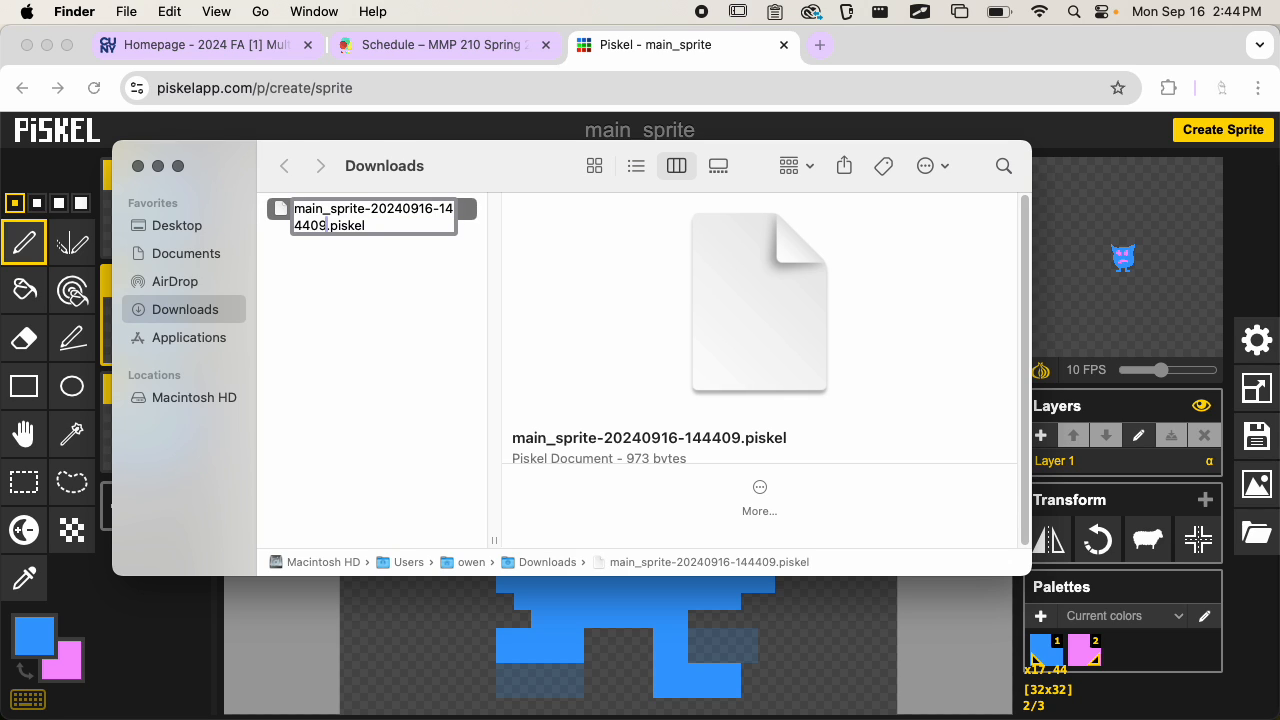
{"action": "key", "text": "BackSpace"}
{"action": "key", "text": "BackSpace"}
{"action": "key", "text": "BackSpace"}
{"action": "key", "text": "BackSpace"}
{"action": "key", "text": "BackSpace"}
{"action": "key", "text": "BackSpace"}
{"action": "key", "text": "BackSpace"}
{"action": "key", "text": "BackSpace"}
{"action": "key", "text": "BackSpace"}
{"action": "key", "text": "BackSpace"}
{"action": "key", "text": "BackSpace"}
{"action": "key", "text": "BackSpace"}
{"action": "key", "text": "BackSpace"}
{"action": "key", "text": "BackSpace"}
{"action": "key", "text": "BackSpace"}
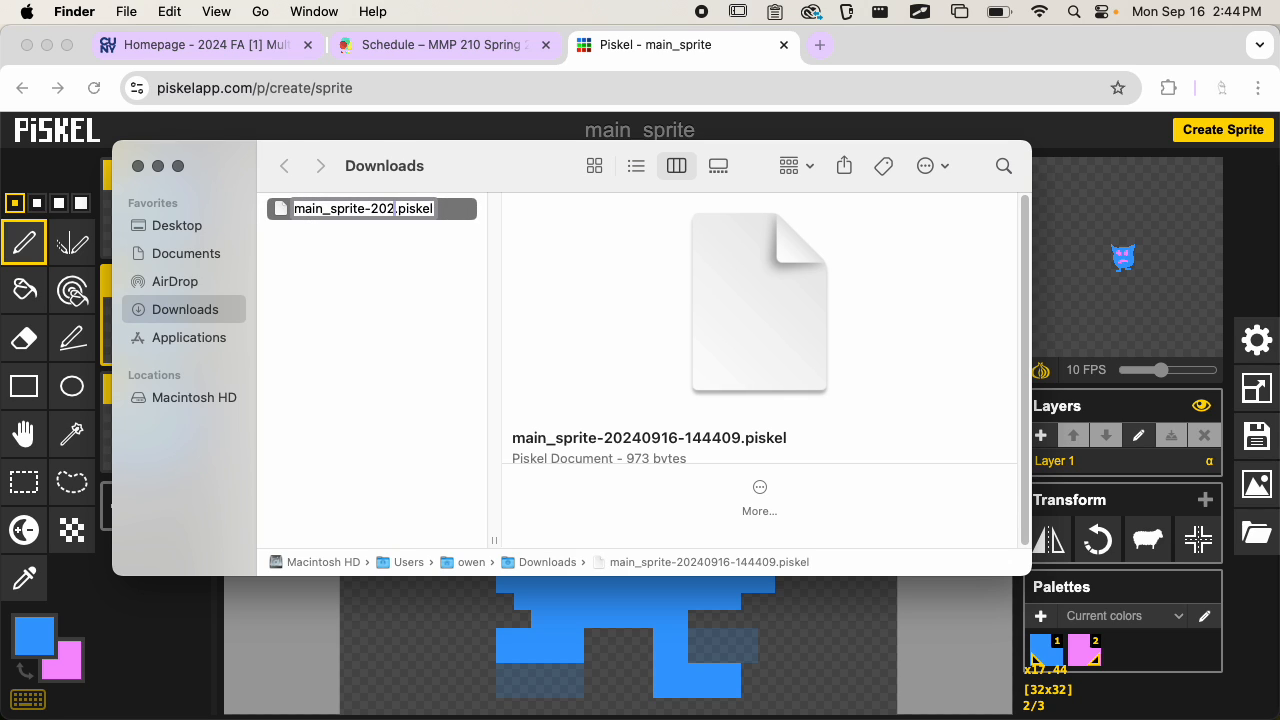
{"action": "key", "text": "BackSpace"}
{"action": "key", "text": "Return"}
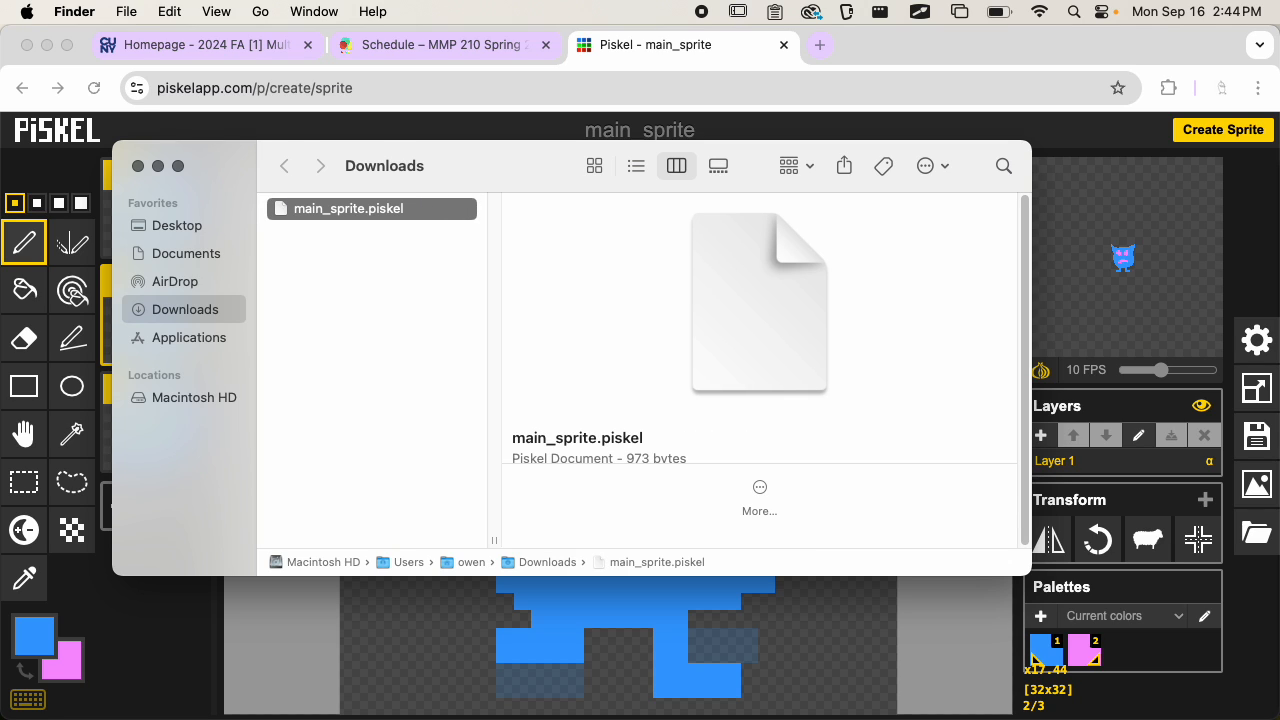
- Create a new folder named MMP 210 in the Documents folder
{"action": "left_click_drag", "start_coordinate": [414, 163], "coordinate": [373, 67]}
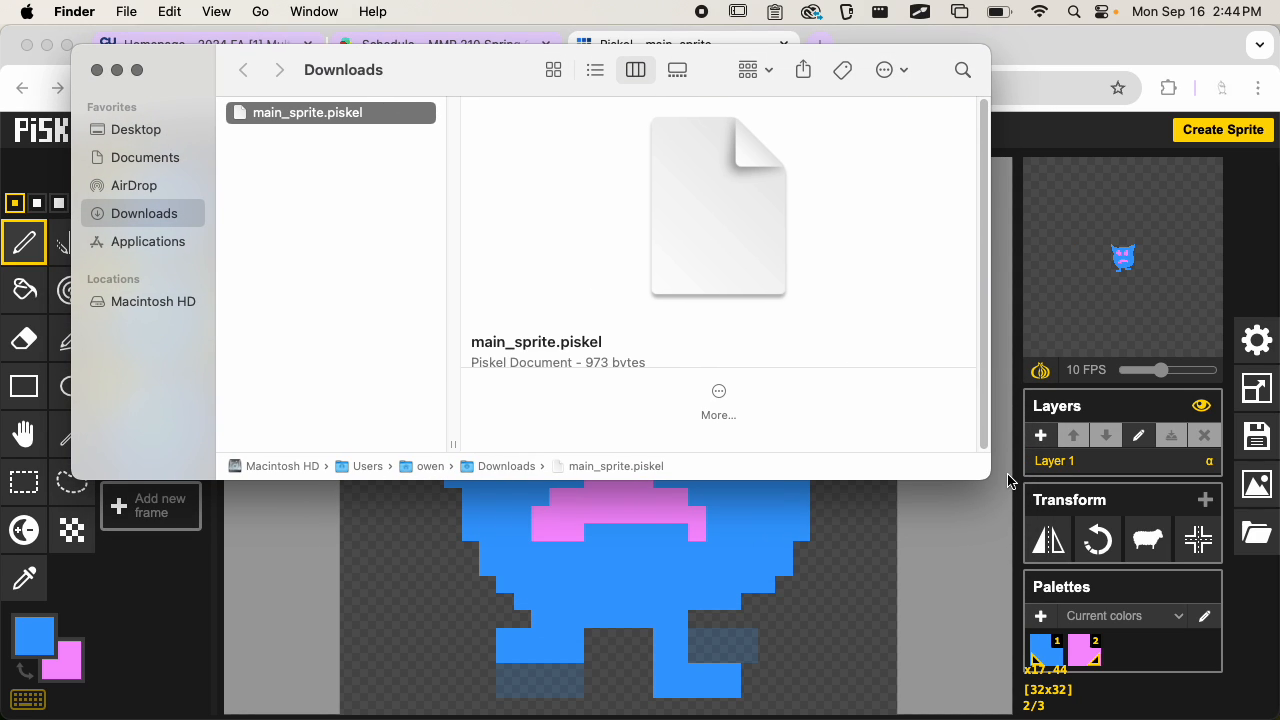
{"action": "left_click_drag", "start_coordinate": [988, 479], "coordinate": [929, 641]}
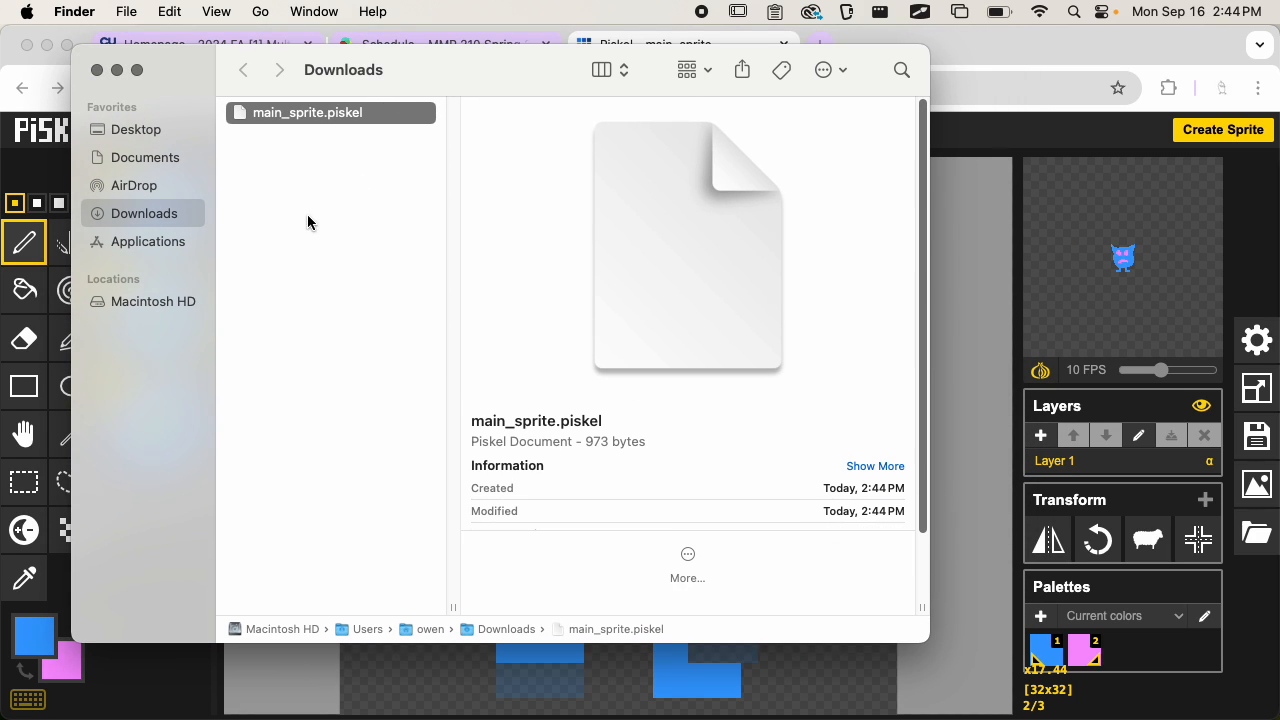
{"action": "left_click", "coordinate": [182, 162]}
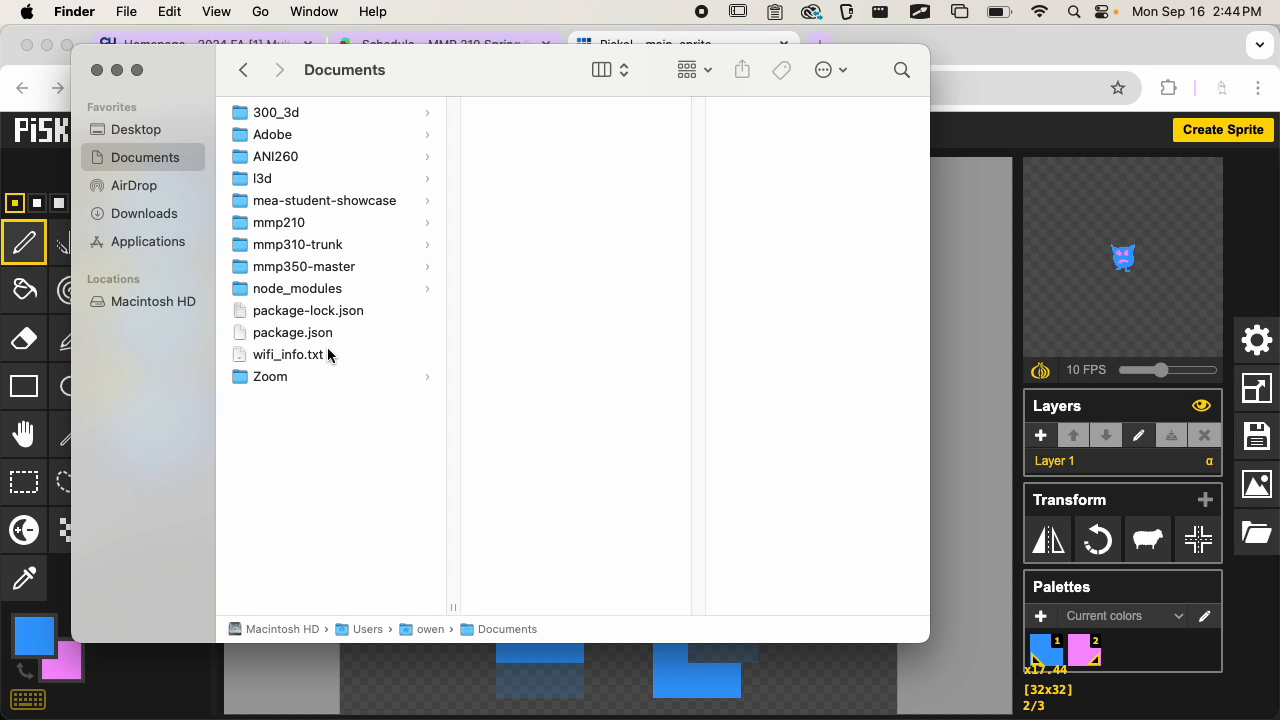
{"action": "right_click", "coordinate": [305, 440]}
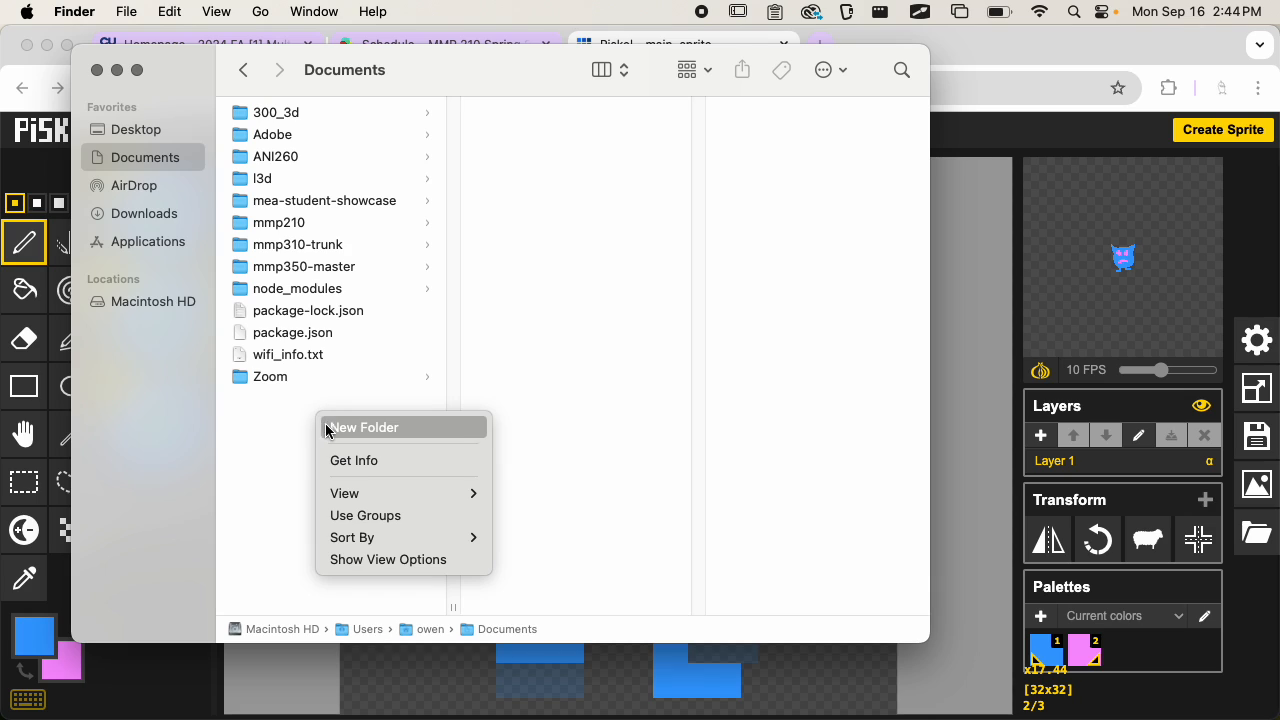
{"action": "left_click", "coordinate": [283, 437]}
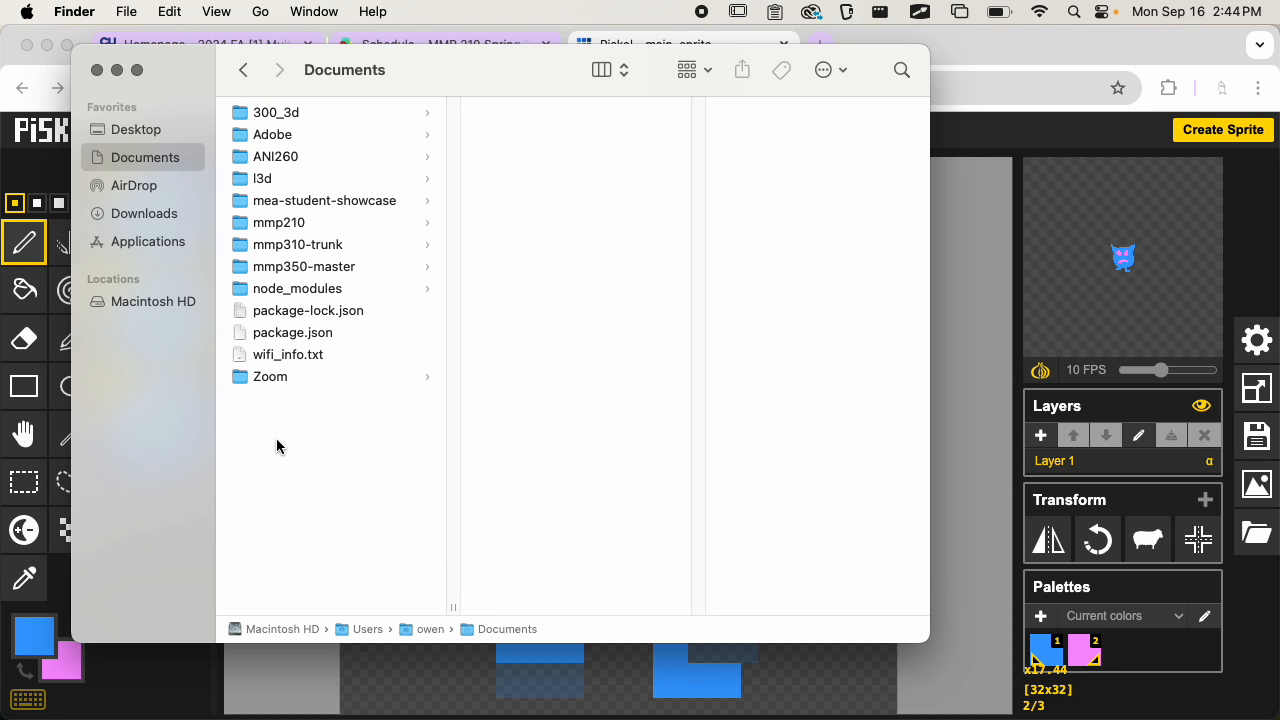
{"action": "key", "text": "super+shift+n"}
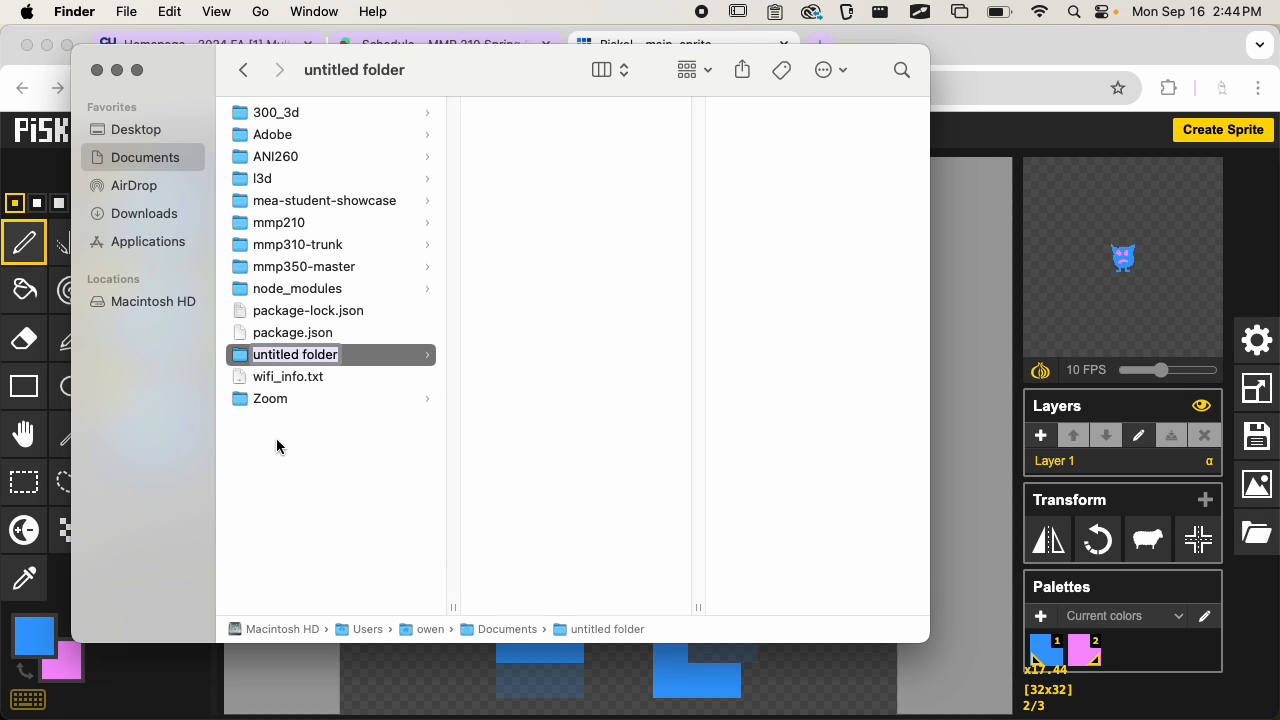
{"action": "type", "text": "MMP 210"}
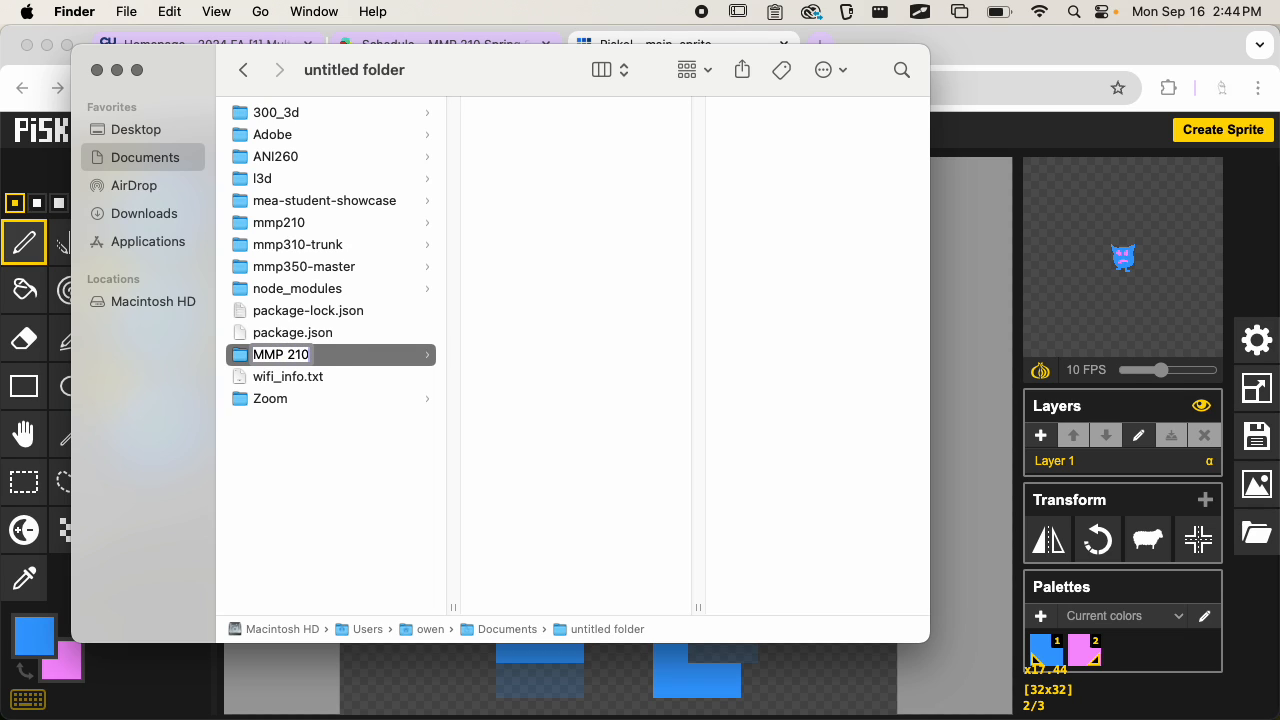
{"action": "key", "text": "Return"}
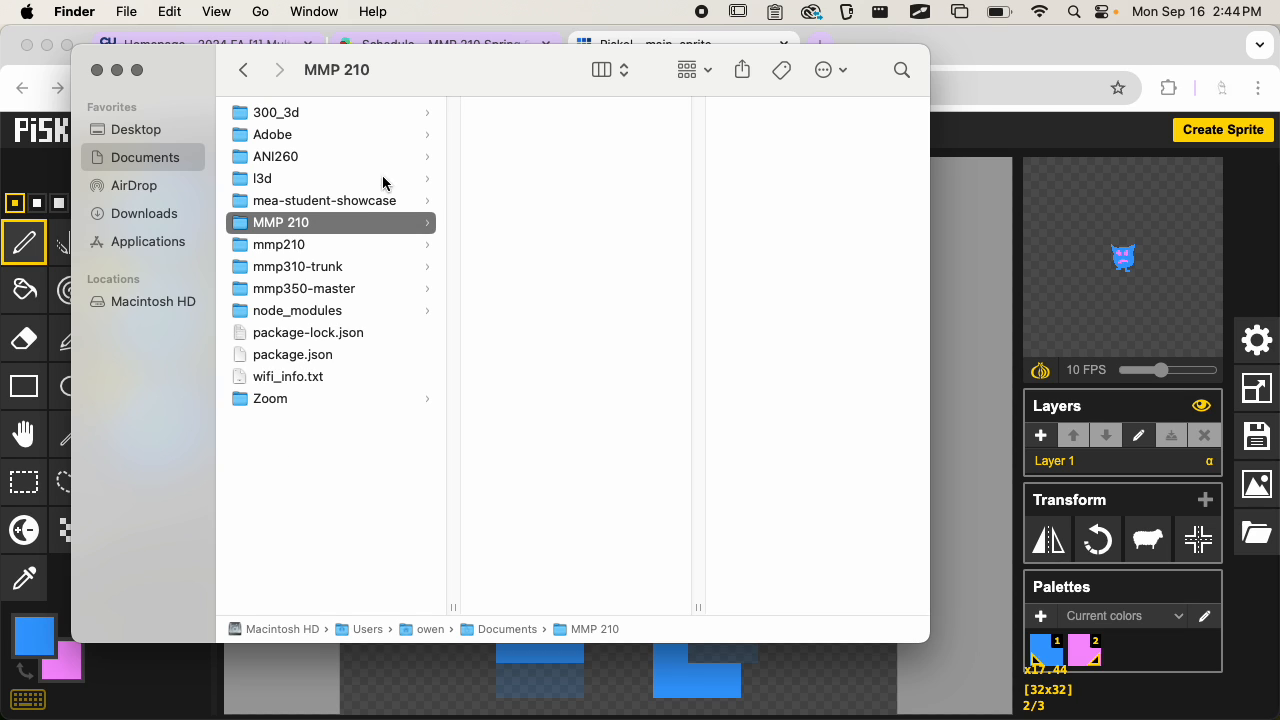
- Move main_sprite.piskel from the Downloads folder into the MMP 210 folder in Documents
{"action": "left_click_drag", "start_coordinate": [440, 90], "coordinate": [420, 75]}
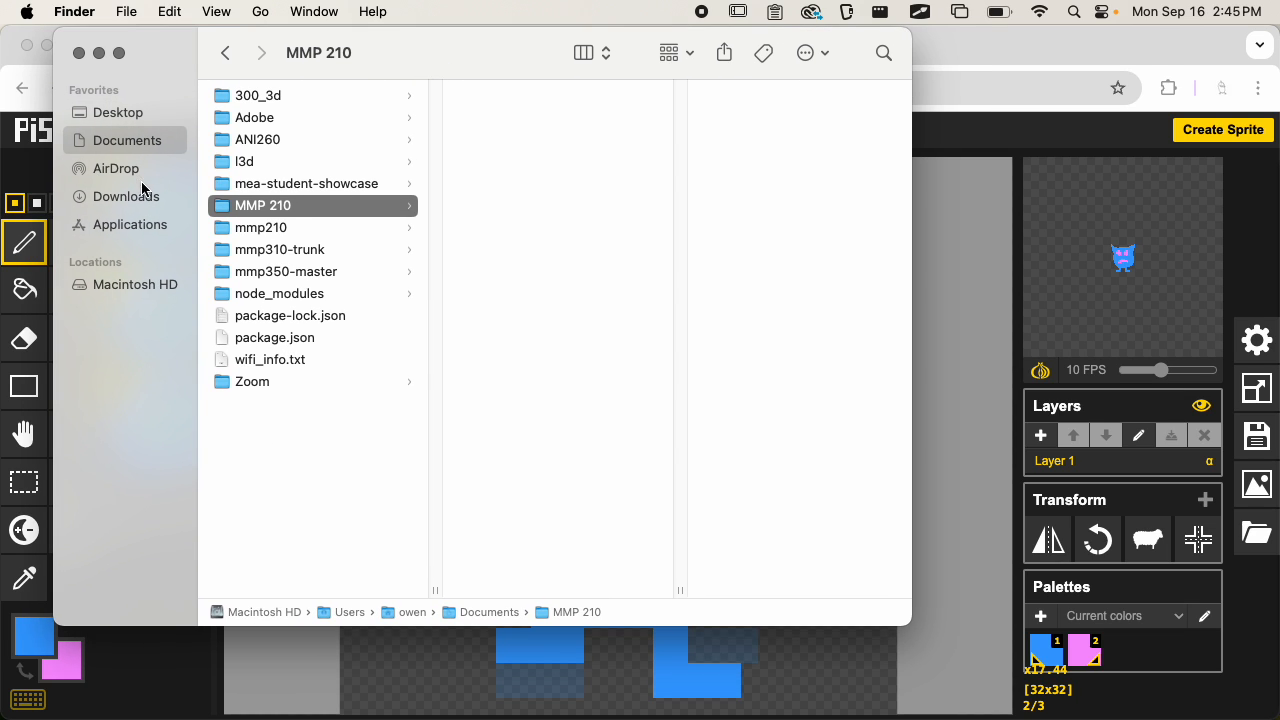
{"action": "left_click", "coordinate": [126, 197]}
{"action": "left_click_drag", "start_coordinate": [251, 97], "coordinate": [564, 229]}
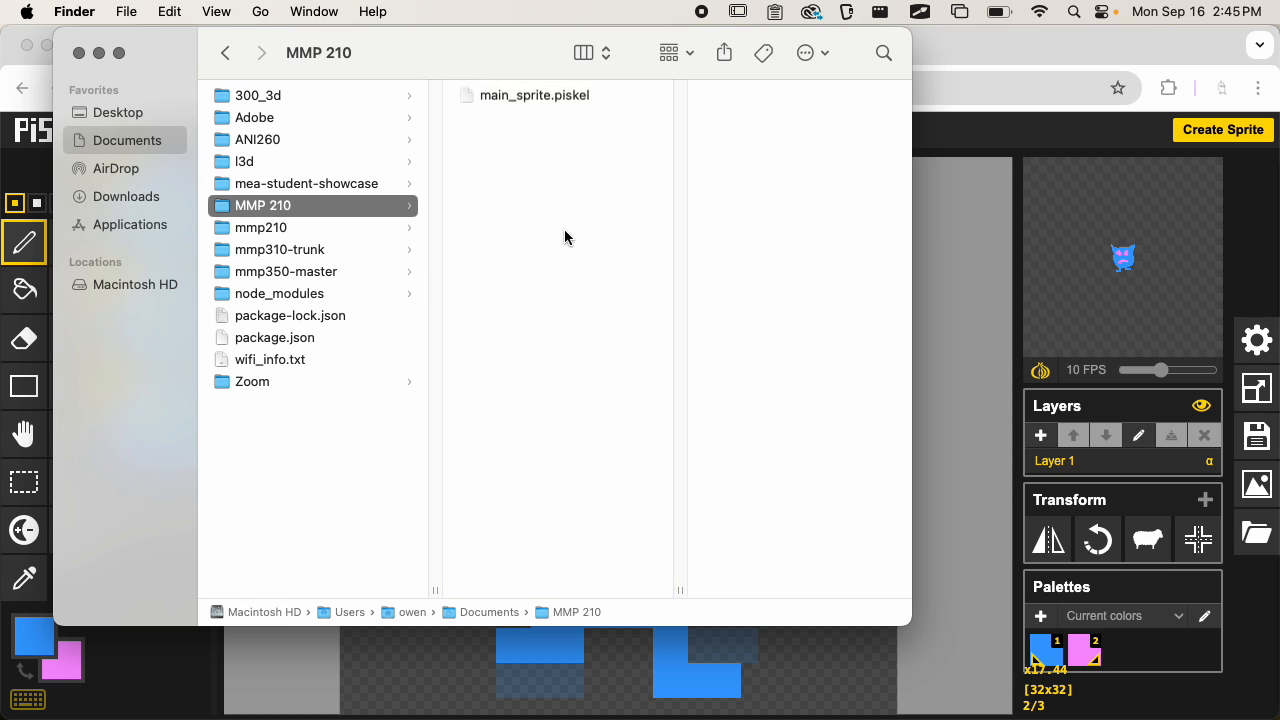
- Create a subfolder named Art inside the MMP 210 folder
{"action": "left_click_drag", "start_coordinate": [910, 623], "coordinate": [1083, 640]}
{"action": "left_click", "coordinate": [595, 264]}
{"action": "key", "text": "super+shift+n"}
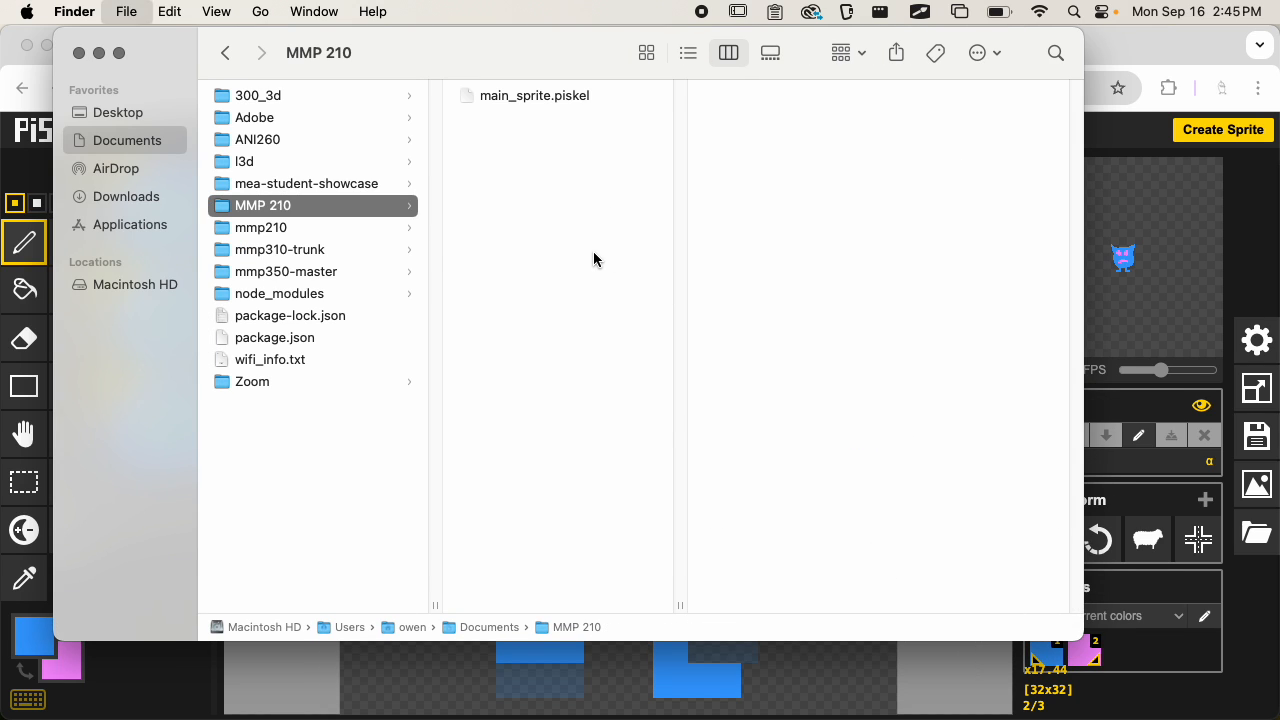
{"action": "type", "text": "Art"}
{"action": "key", "text": "Return"}
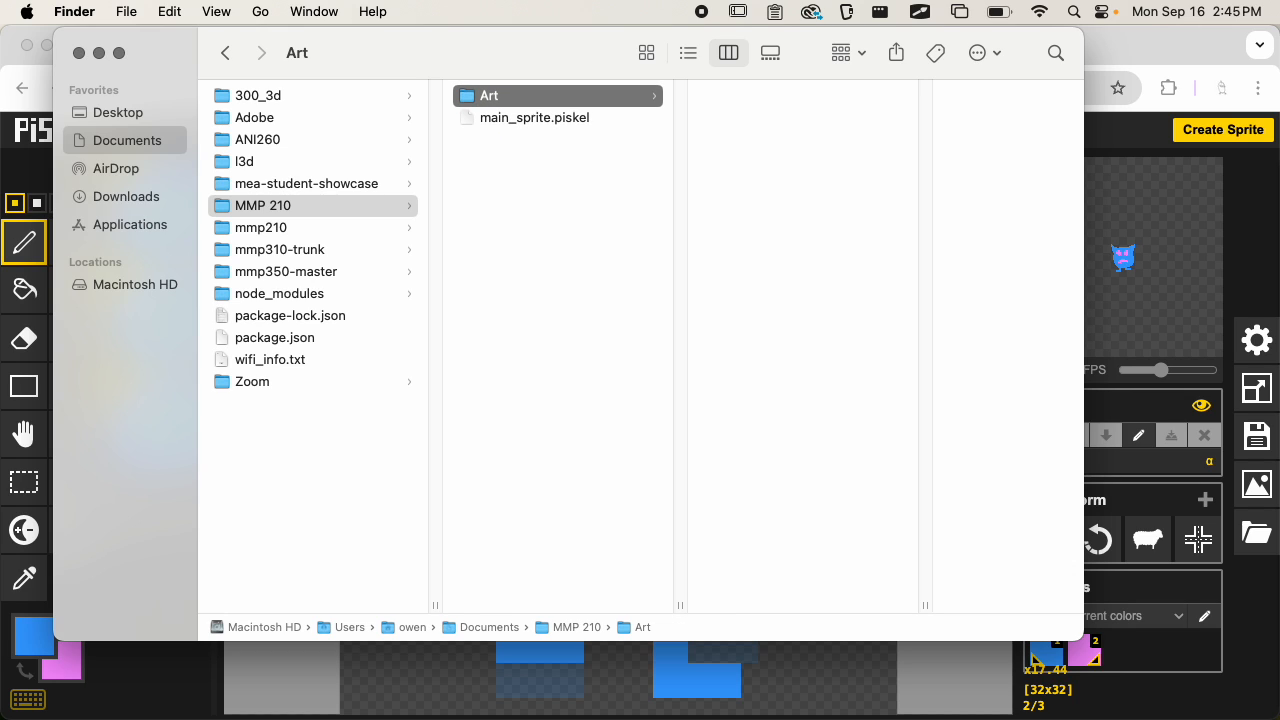
- Move main_sprite.piskel into the Art folder and enlarge the Finder window to fit all the columns
{"action": "left_click_drag", "start_coordinate": [535, 120], "coordinate": [766, 196]}
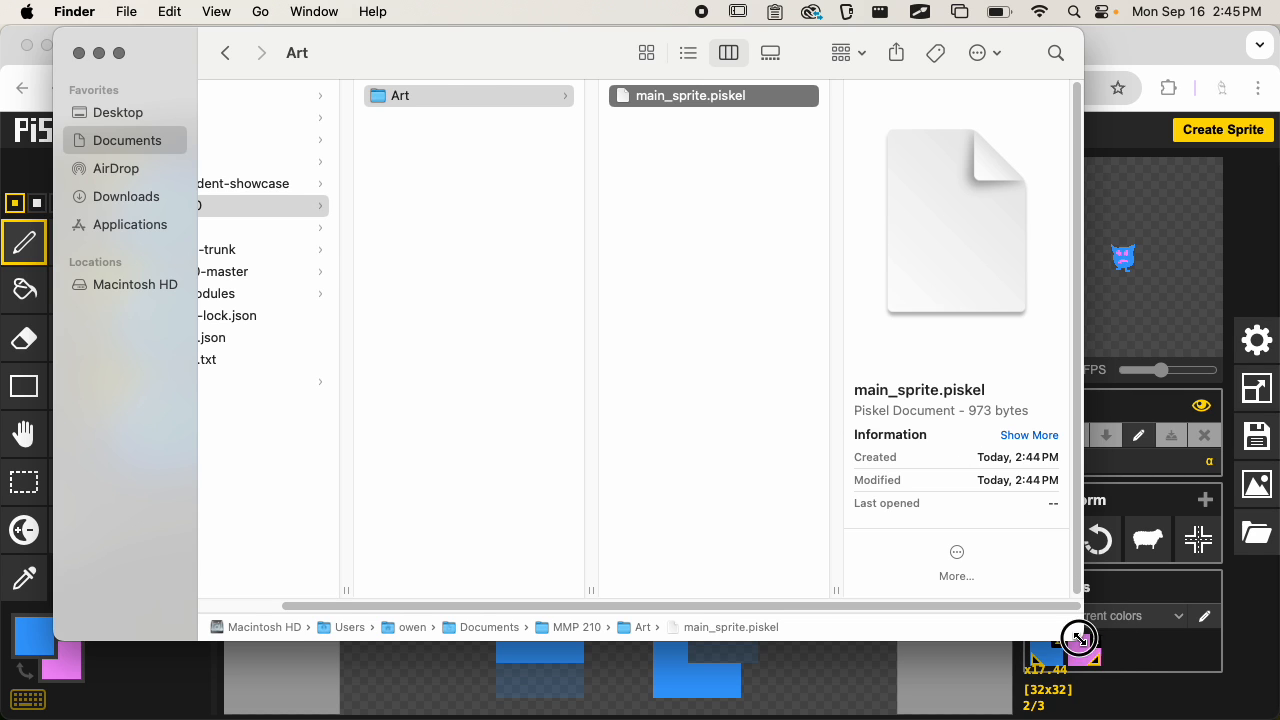
{"action": "left_click_drag", "start_coordinate": [1078, 638], "coordinate": [1278, 702]}
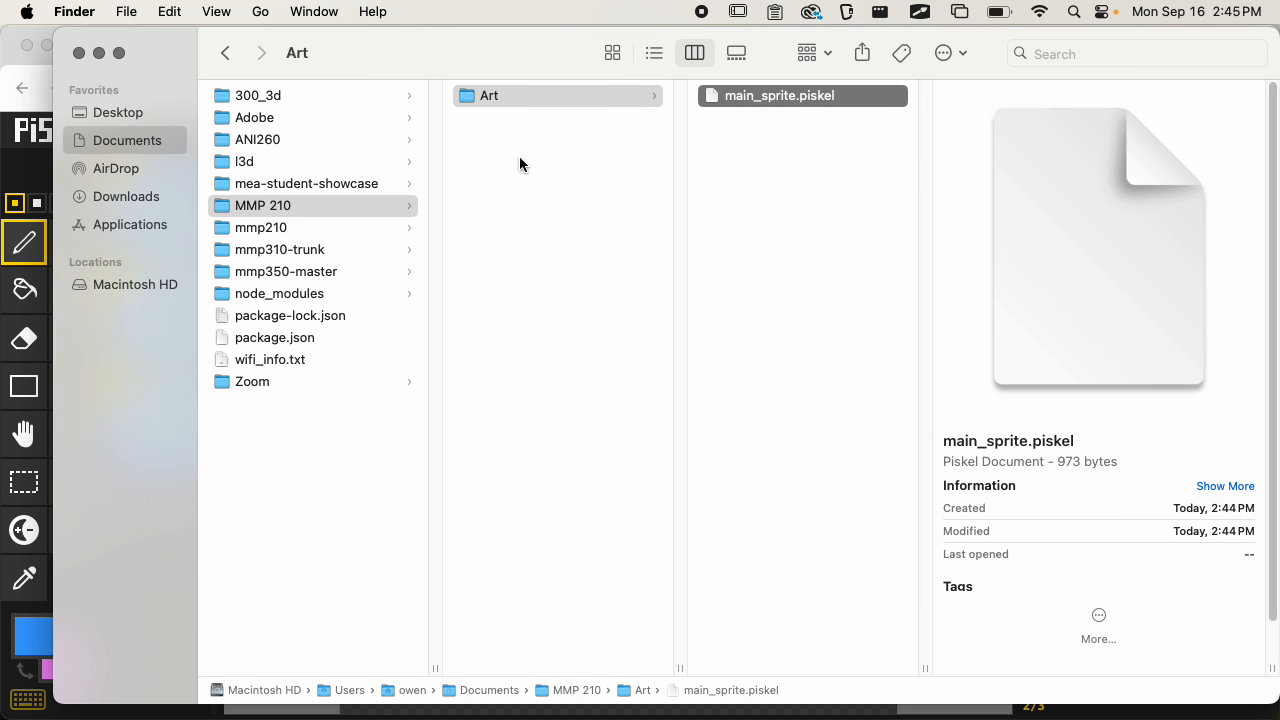
{"action": "left_click_drag", "start_coordinate": [503, 48], "coordinate": [482, 46]}
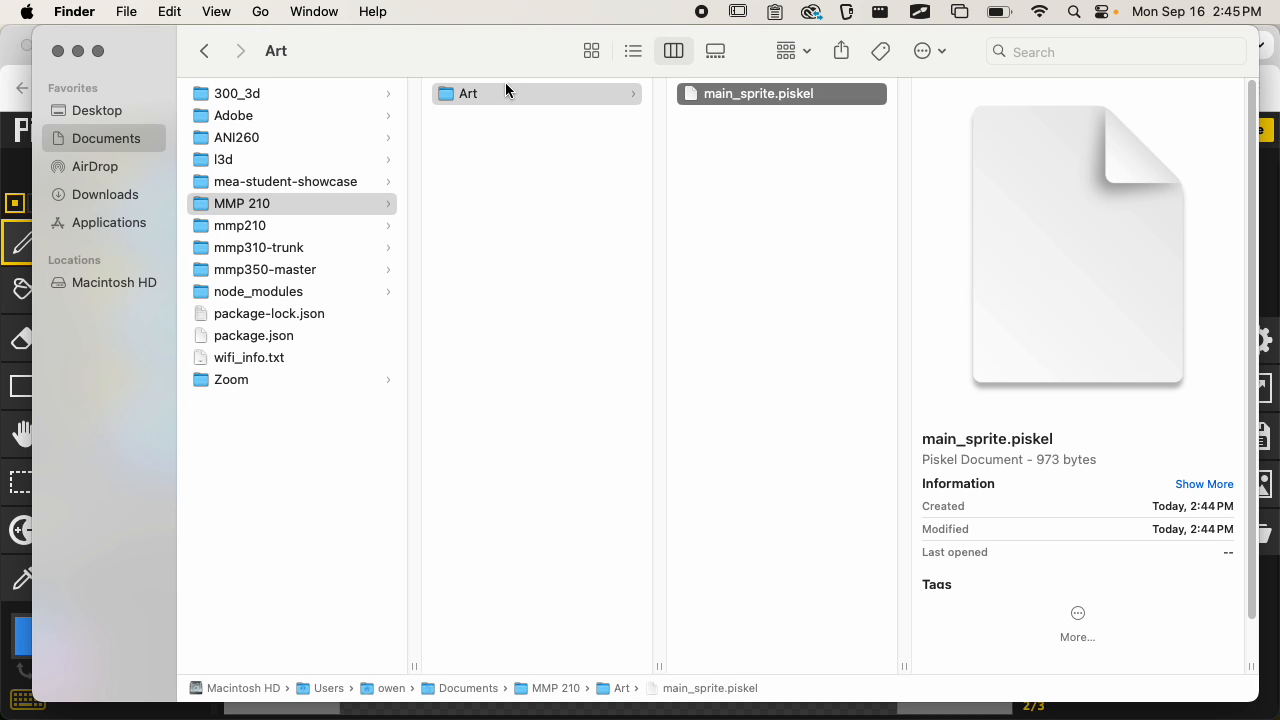
- Check the folder path from Documents through MMP 210 and Art to main_sprite.piskel
{"action": "left_click", "coordinate": [260, 208]}
{"action": "left_click", "coordinate": [108, 140]}
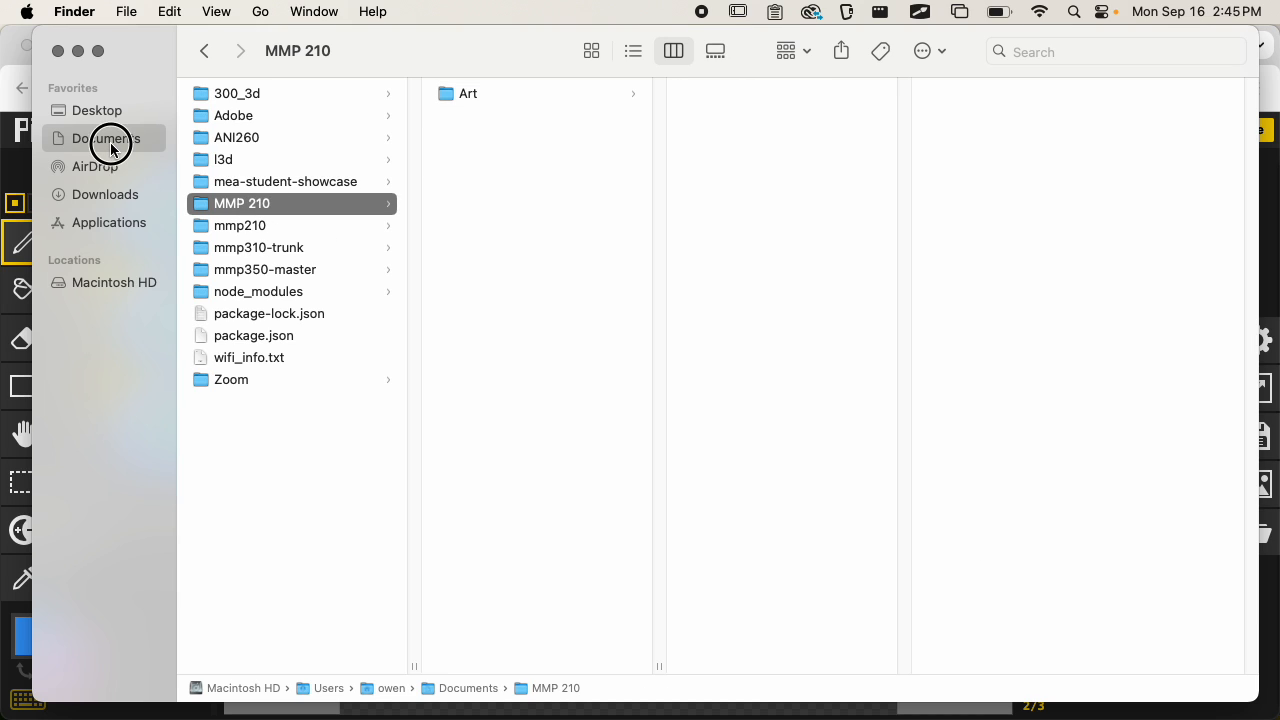
{"action": "left_click", "coordinate": [288, 208]}
{"action": "left_click", "coordinate": [524, 94]}
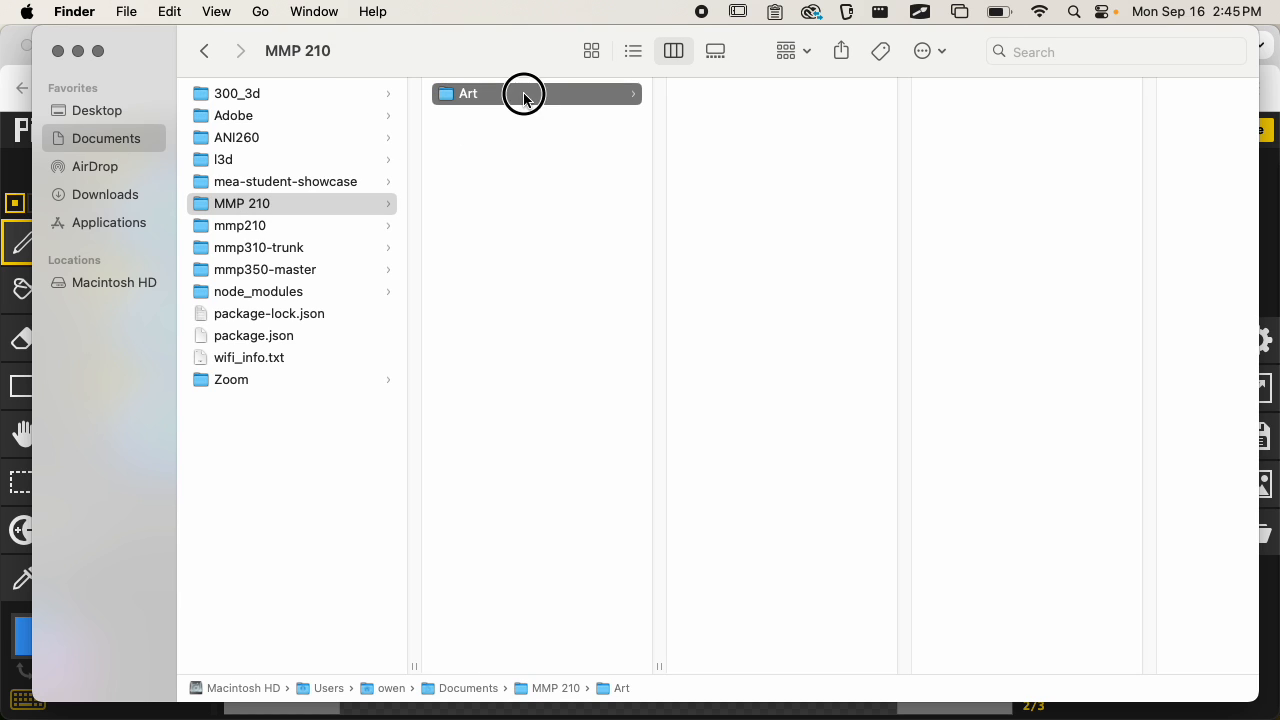
{"action": "left_click", "coordinate": [752, 96]}
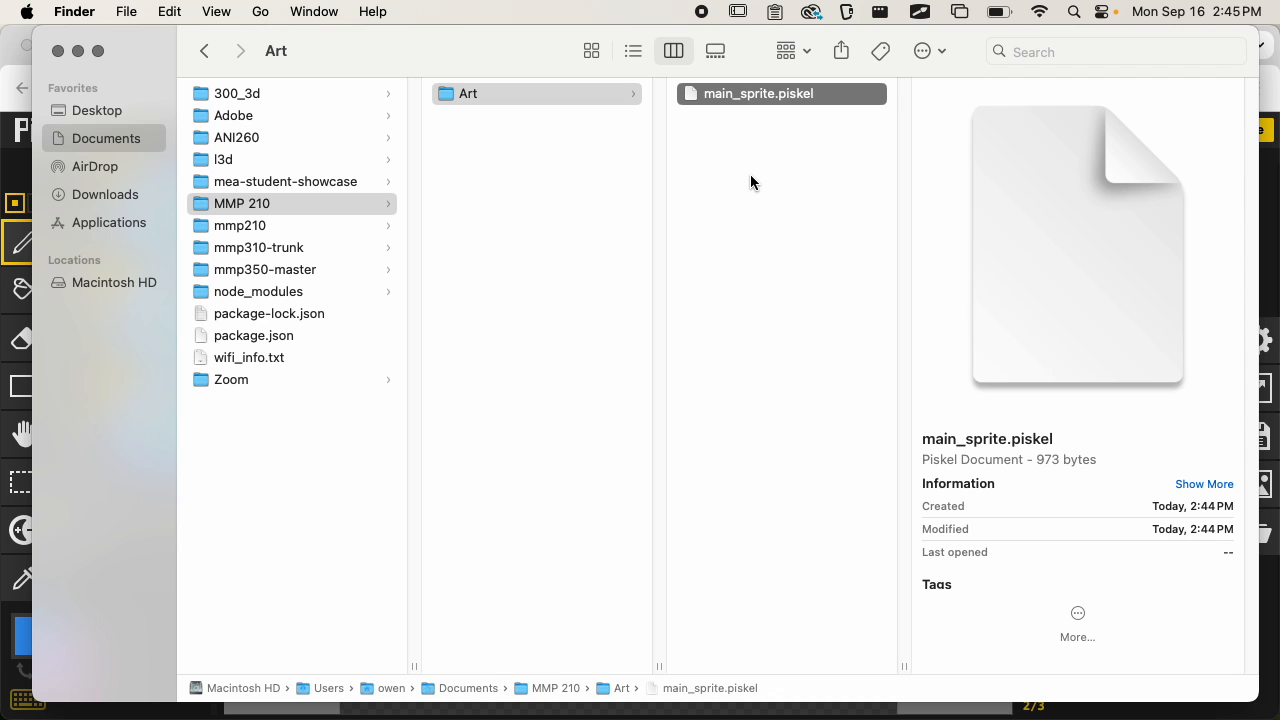
{"action": "left_click", "coordinate": [703, 246]}
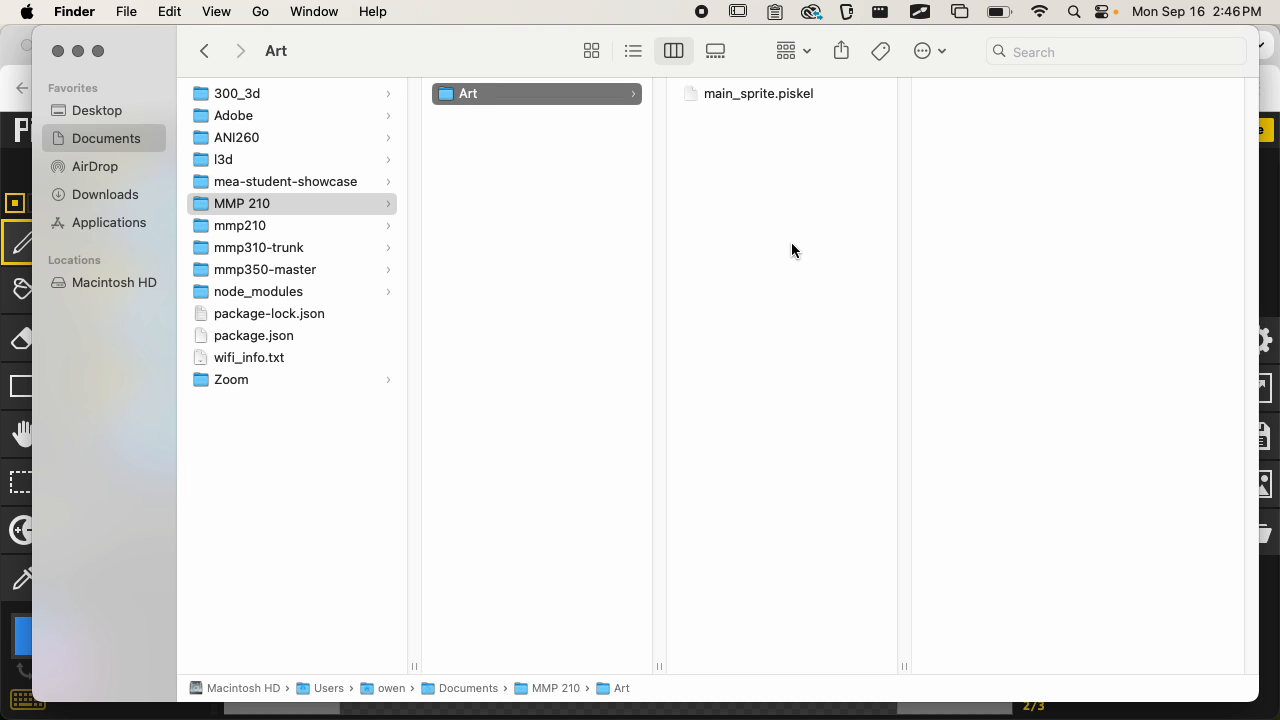
- Switch to Piskel in Chrome and export the sprite as an animated GIF and as a PNG spritesheet
{"action": "key", "text": "super+Tab"}
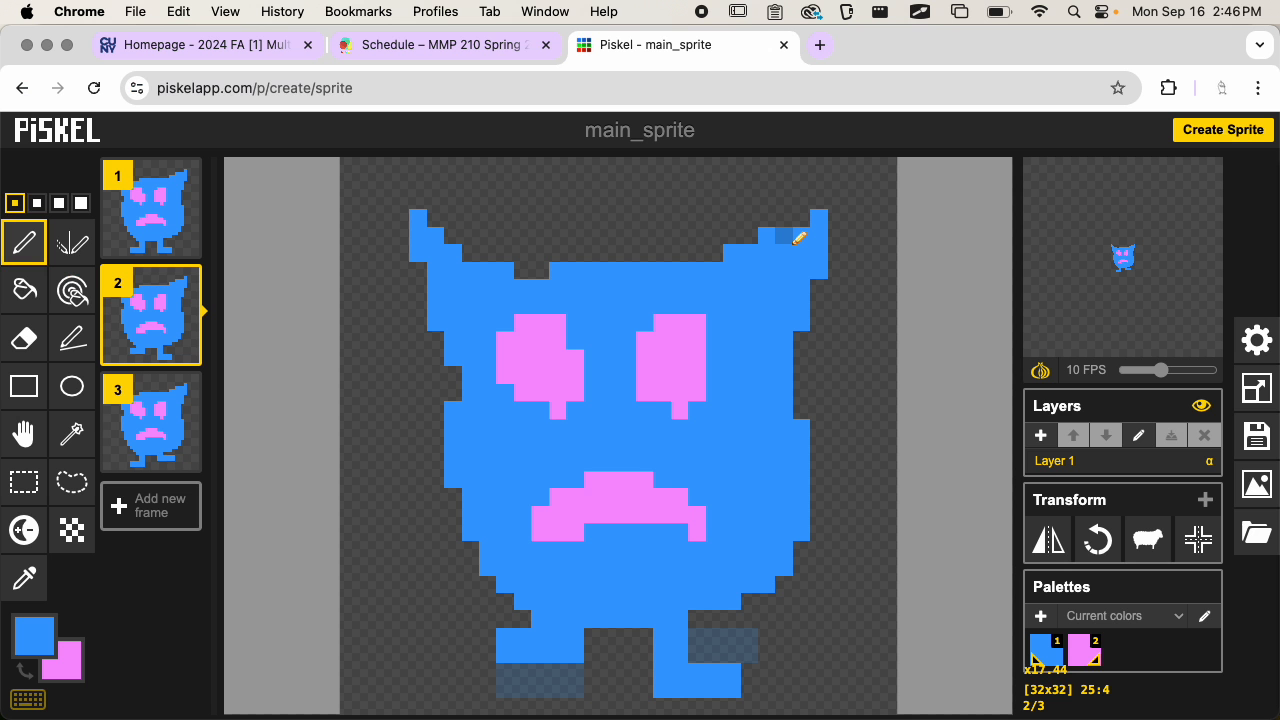
{"action": "left_click", "coordinate": [1267, 495]}
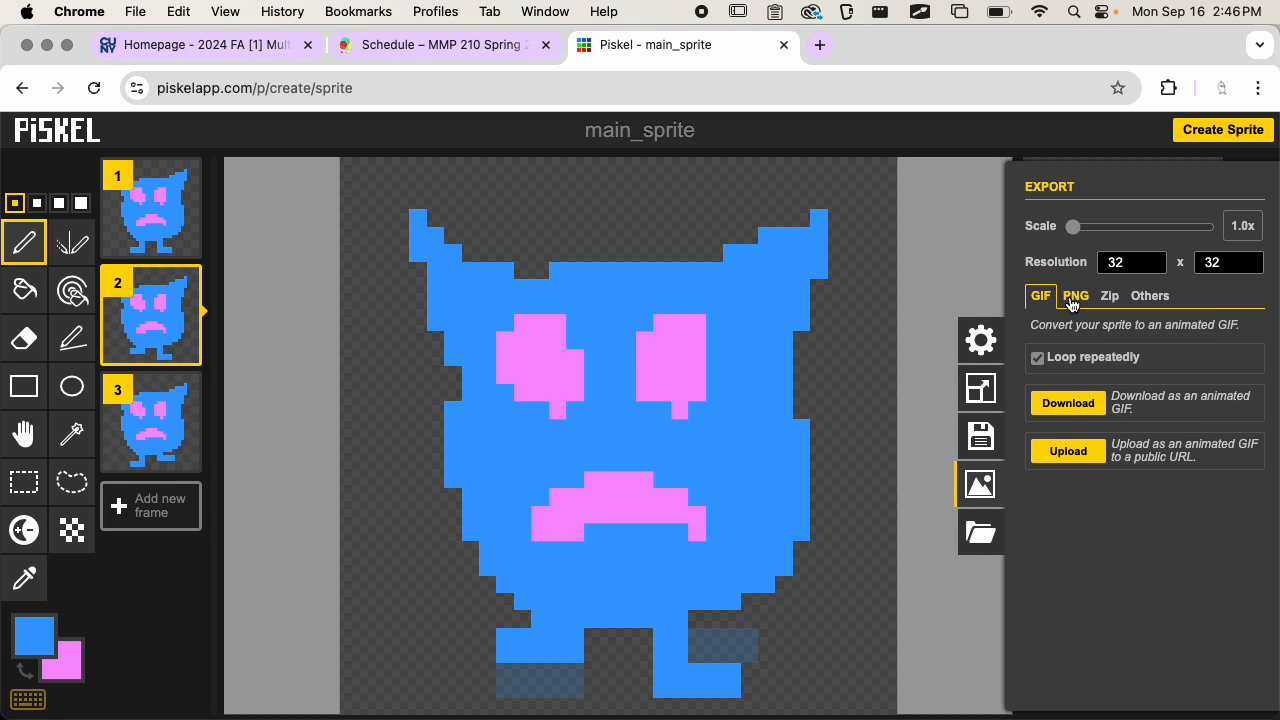
{"action": "left_click", "coordinate": [1068, 402]}
{"action": "left_click", "coordinate": [1075, 296]}
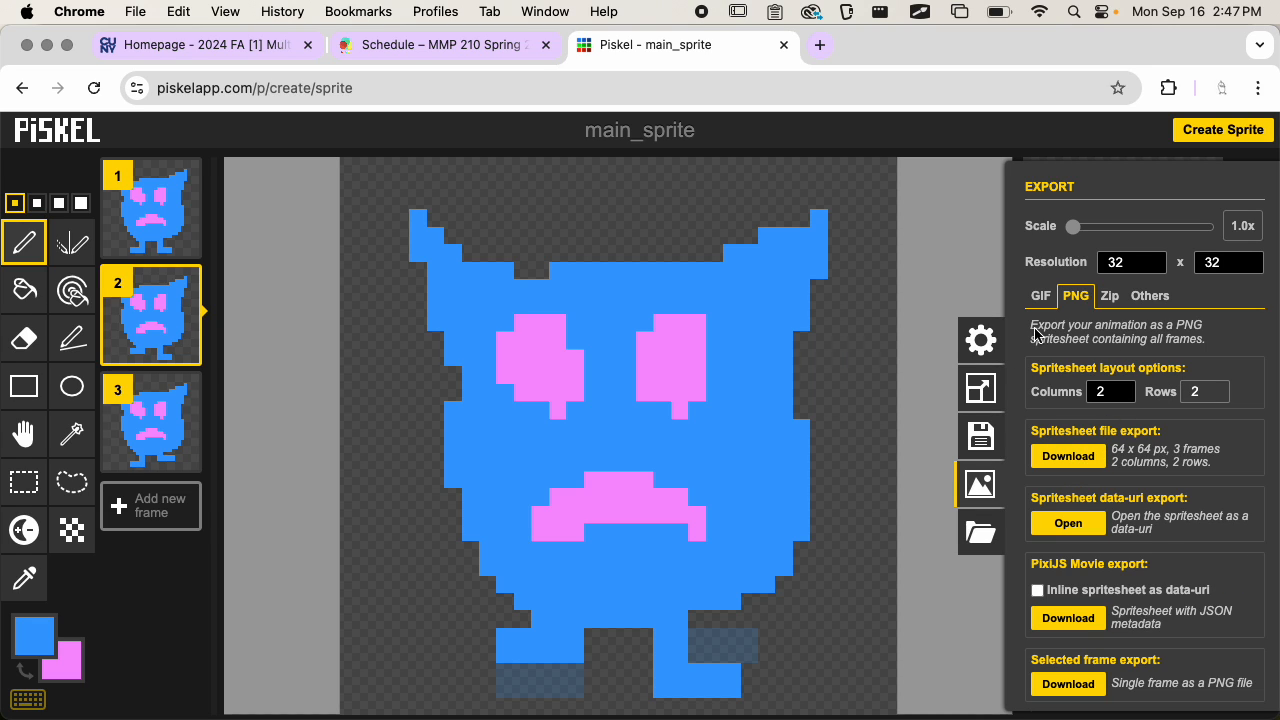
- Export the sprite frames as ZIP archives of PNGs at 1.0x, 2.0x and 4.0x scale
{"action": "left_click", "coordinate": [1103, 300]}
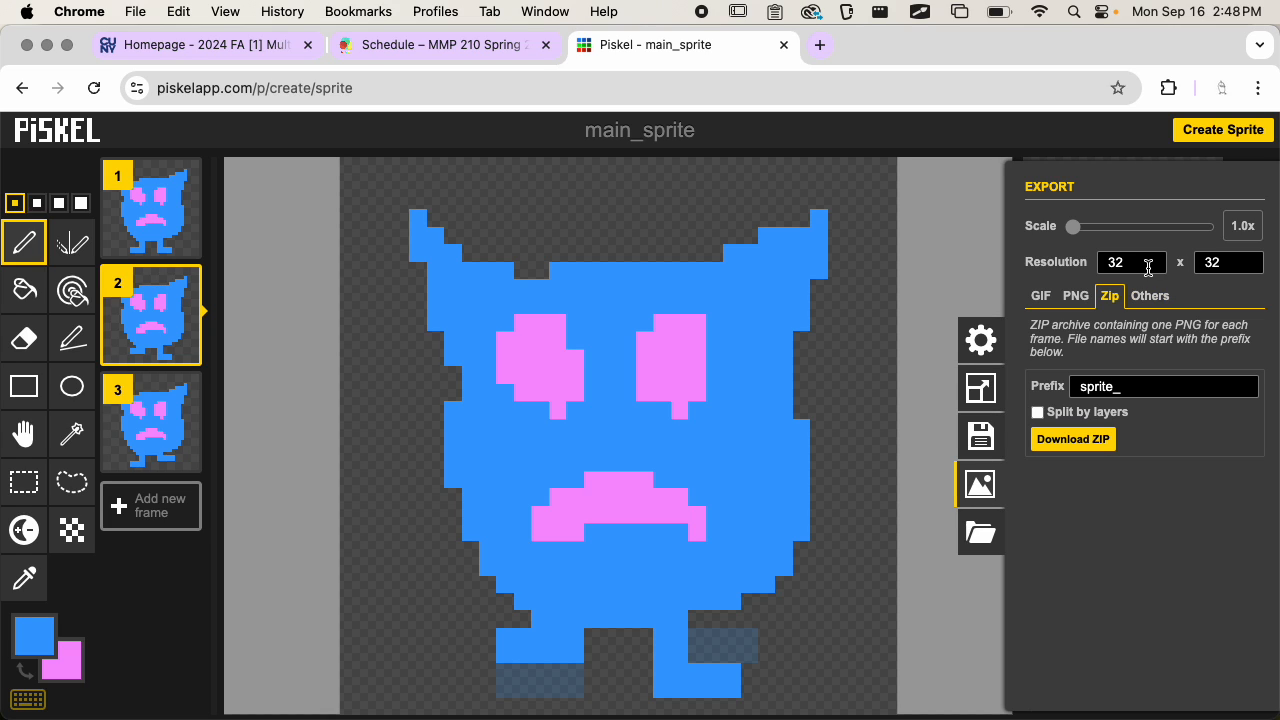
{"action": "mouse_move", "coordinate": [1074, 228]}
{"action": "left_mouse_down"}
{"action": "mouse_move", "coordinate": [1100, 228]}
{"action": "mouse_move", "coordinate": [1068, 233]}
{"action": "left_mouse_up"}
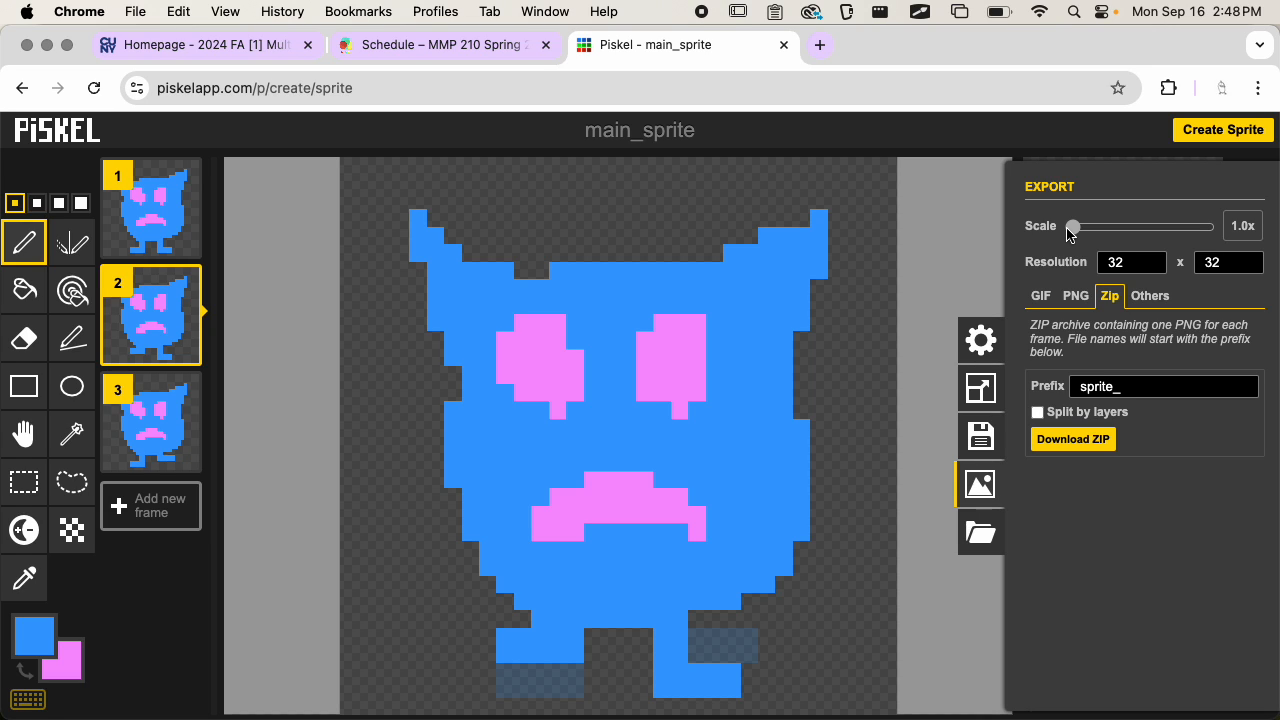
{"action": "left_click_drag", "start_coordinate": [1068, 233], "coordinate": [1078, 235]}
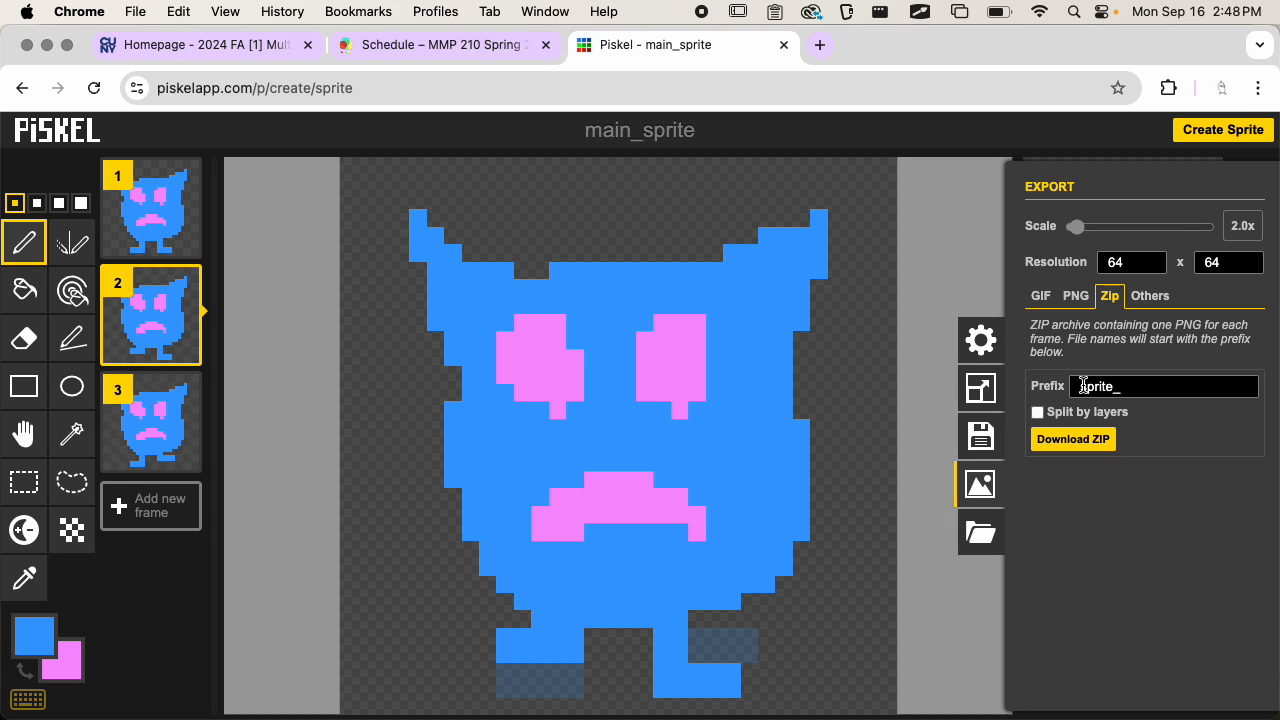
{"action": "left_click_drag", "start_coordinate": [1076, 229], "coordinate": [1086, 229]}
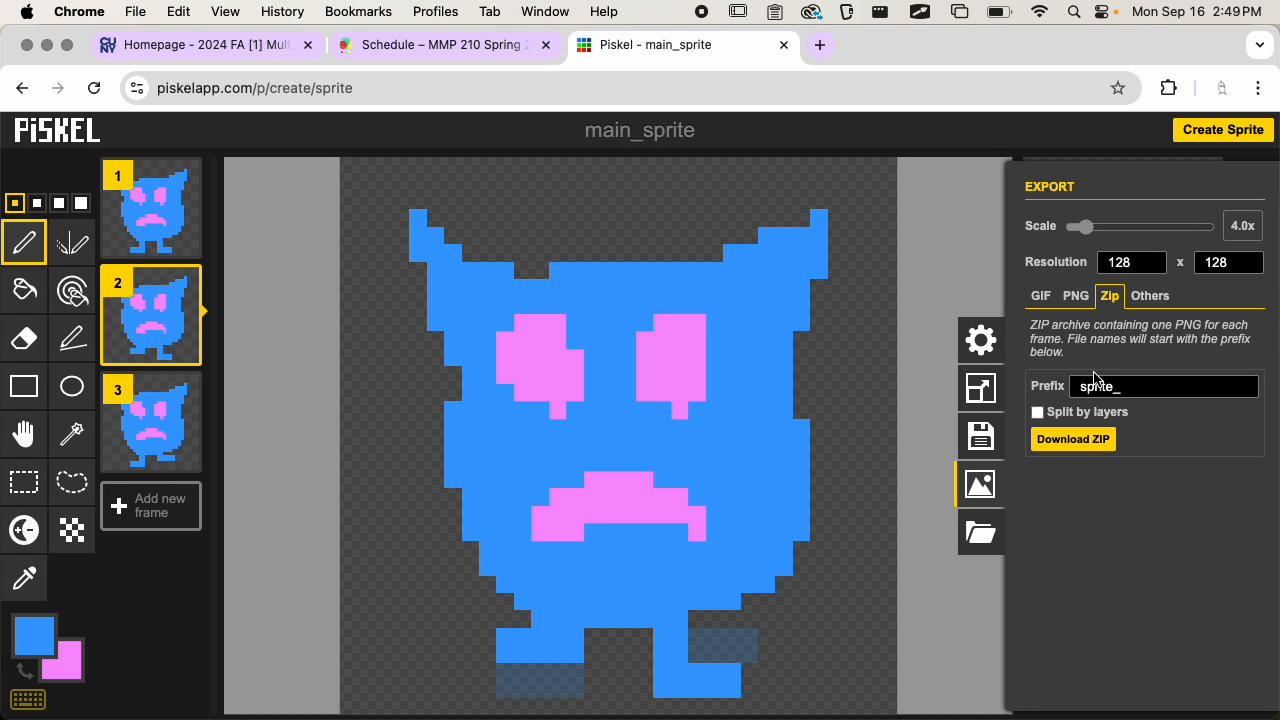
- Switch to Finder and use a second window on Downloads to move main_sprite.gif and main_sprite.png into the Art folder
{"action": "mouse_move", "coordinate": [1276, 210]}
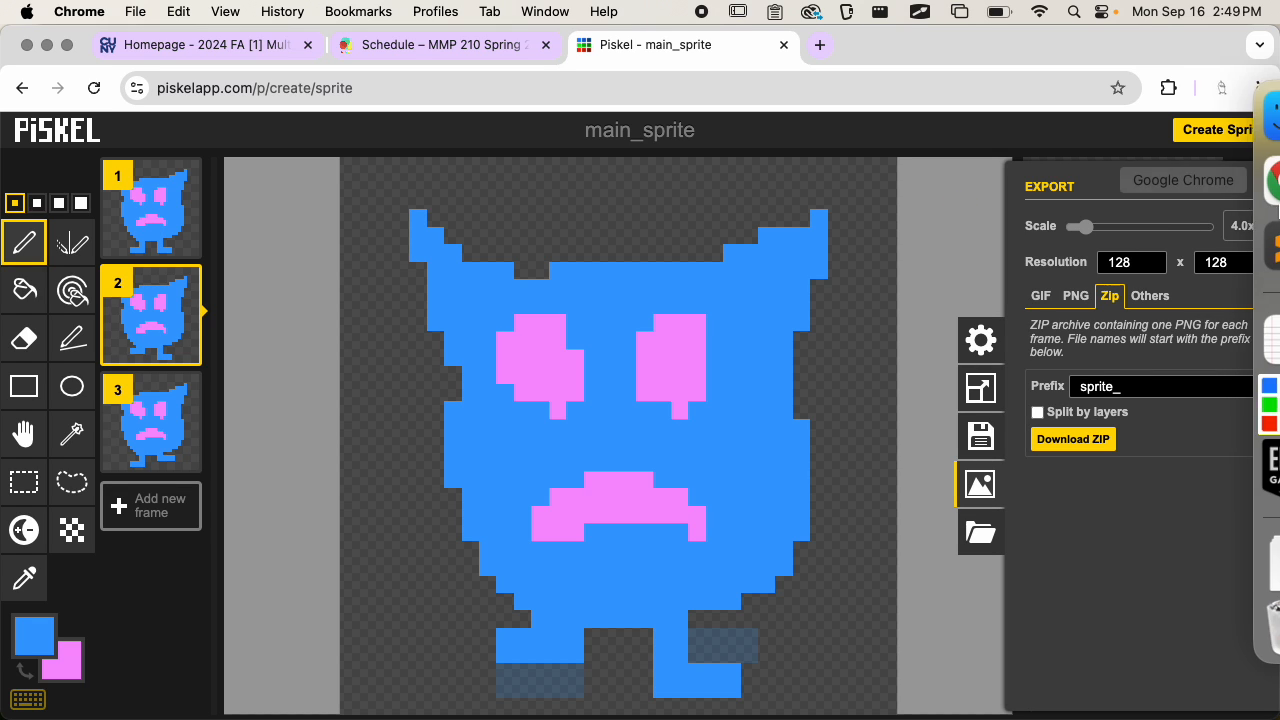
{"action": "left_click", "coordinate": [1235, 113]}
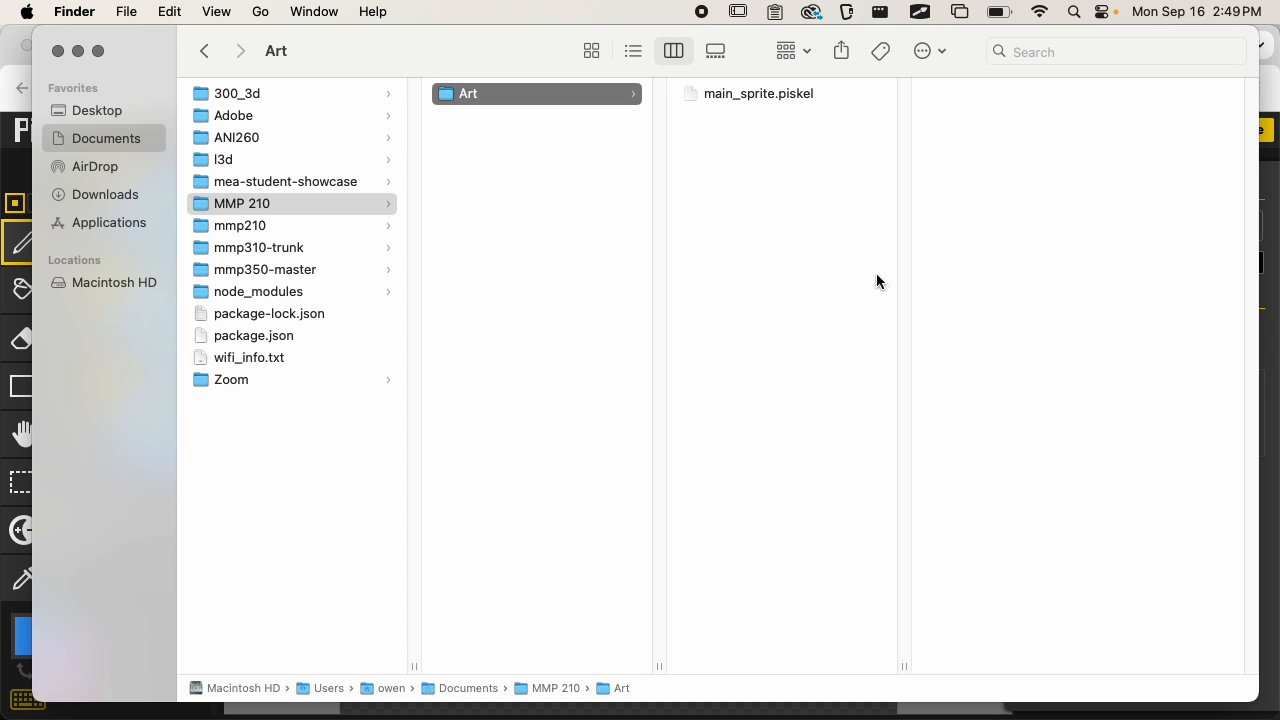
{"action": "left_click_drag", "start_coordinate": [487, 51], "coordinate": [459, 51]}
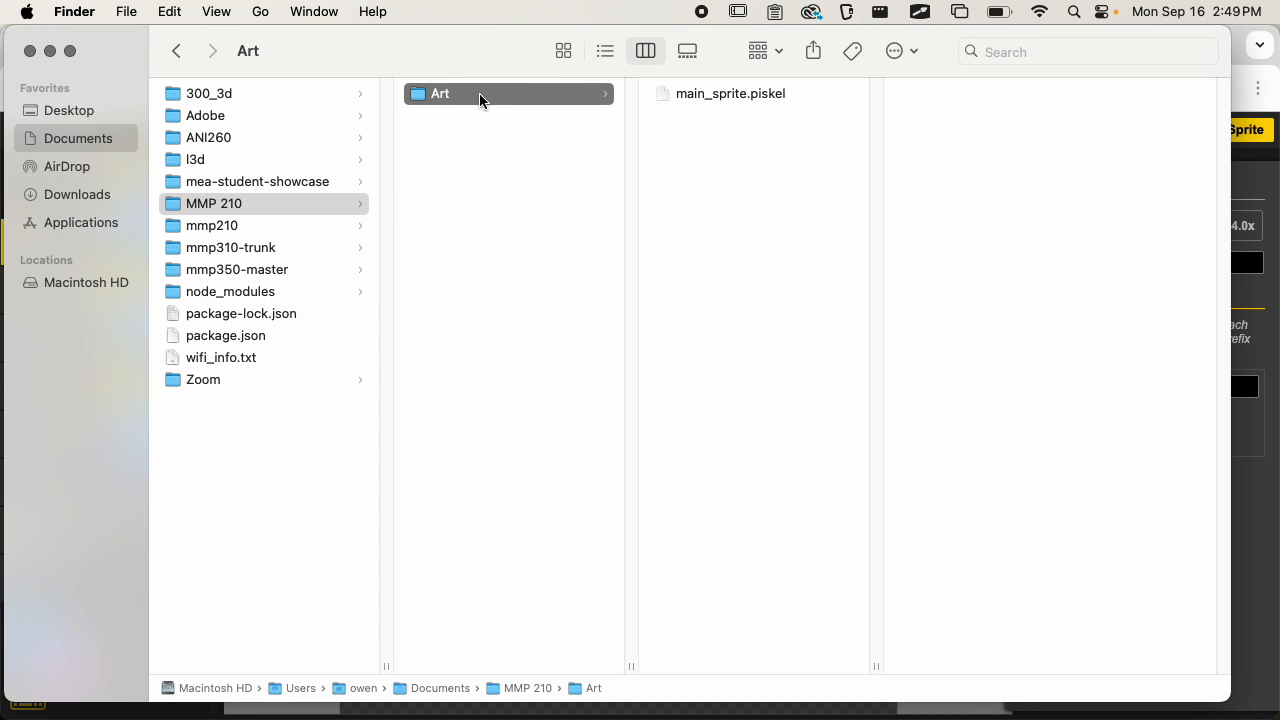
{"action": "key", "text": "super+n"}
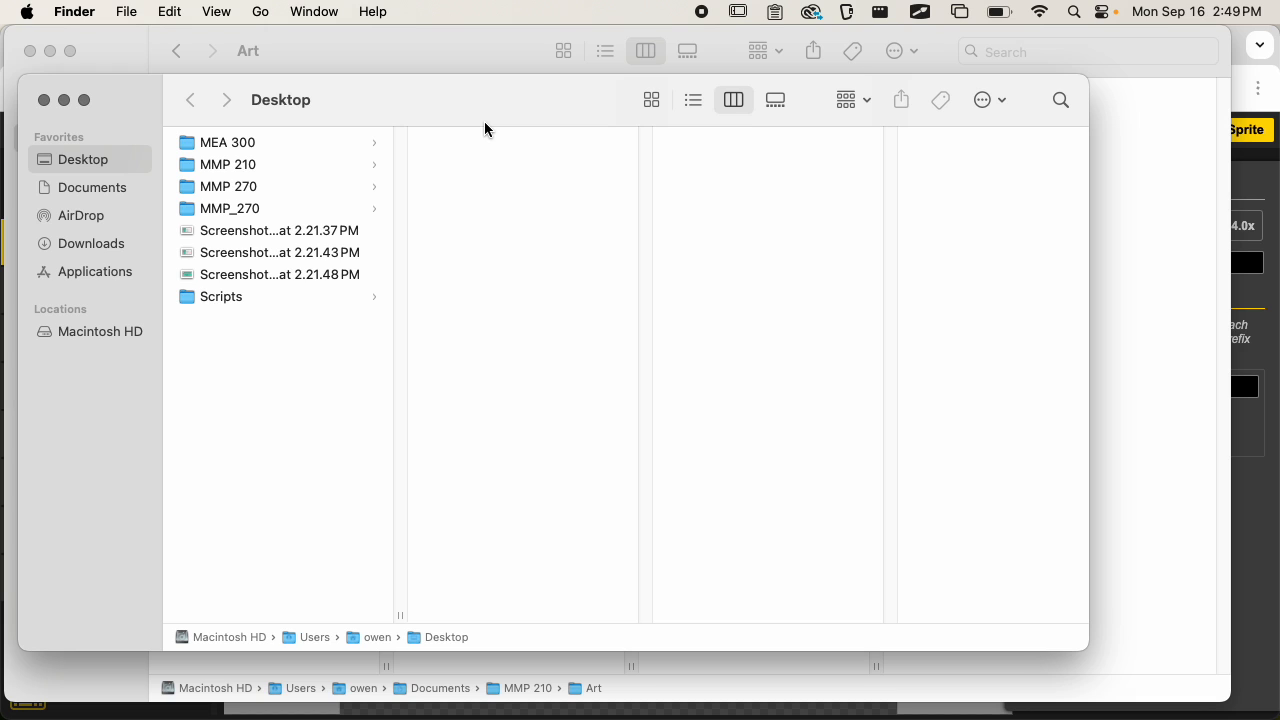
{"action": "left_click_drag", "start_coordinate": [429, 103], "coordinate": [846, 292]}
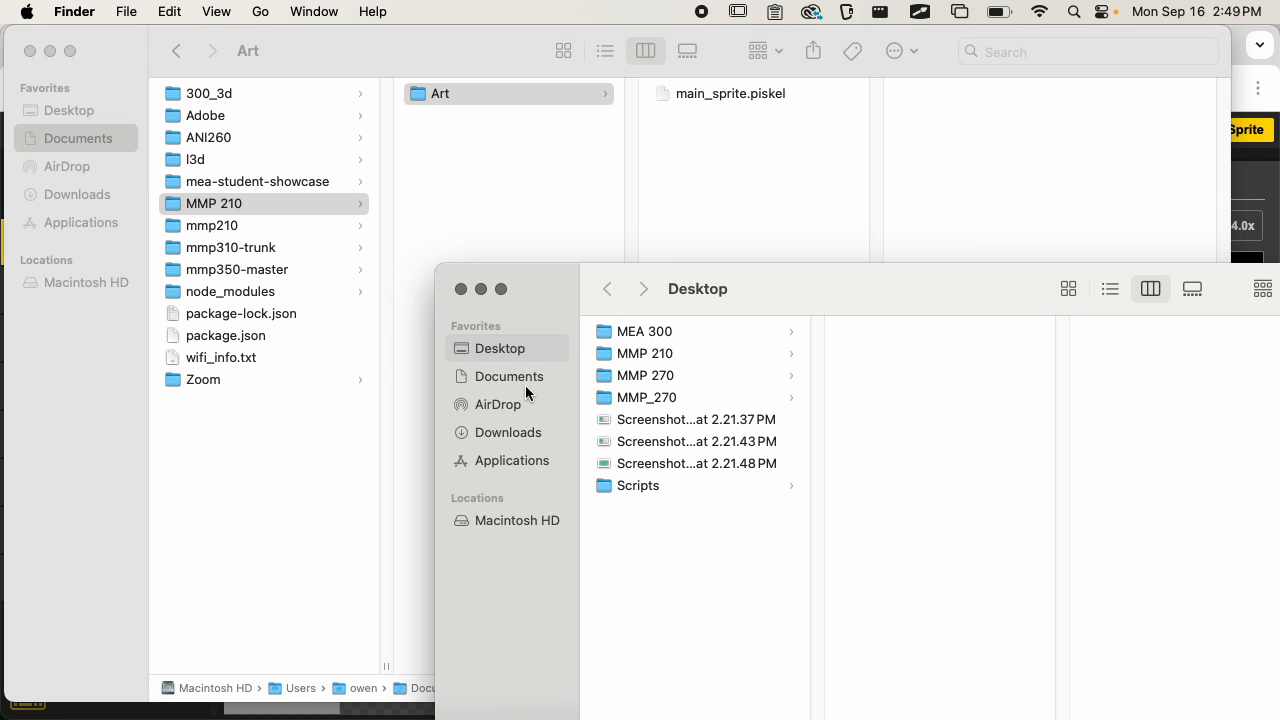
{"action": "left_click", "coordinate": [520, 432]}
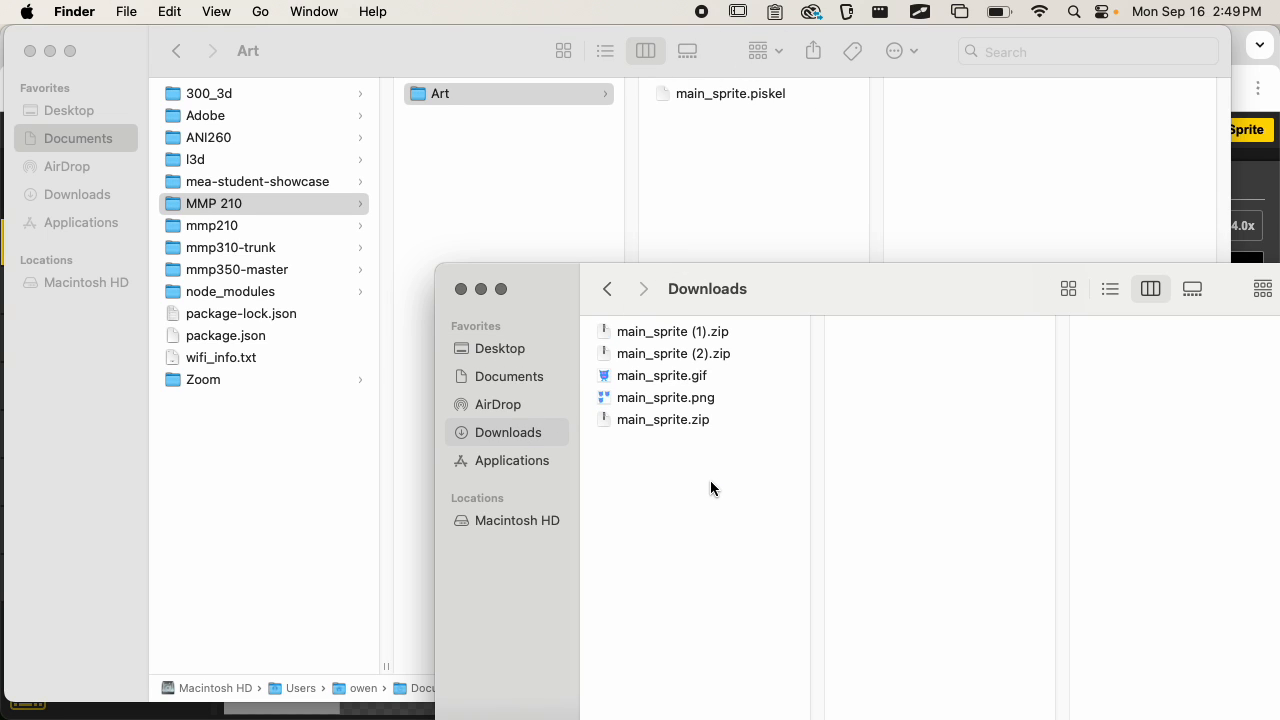
{"action": "left_click_drag", "start_coordinate": [666, 375], "coordinate": [702, 254]}
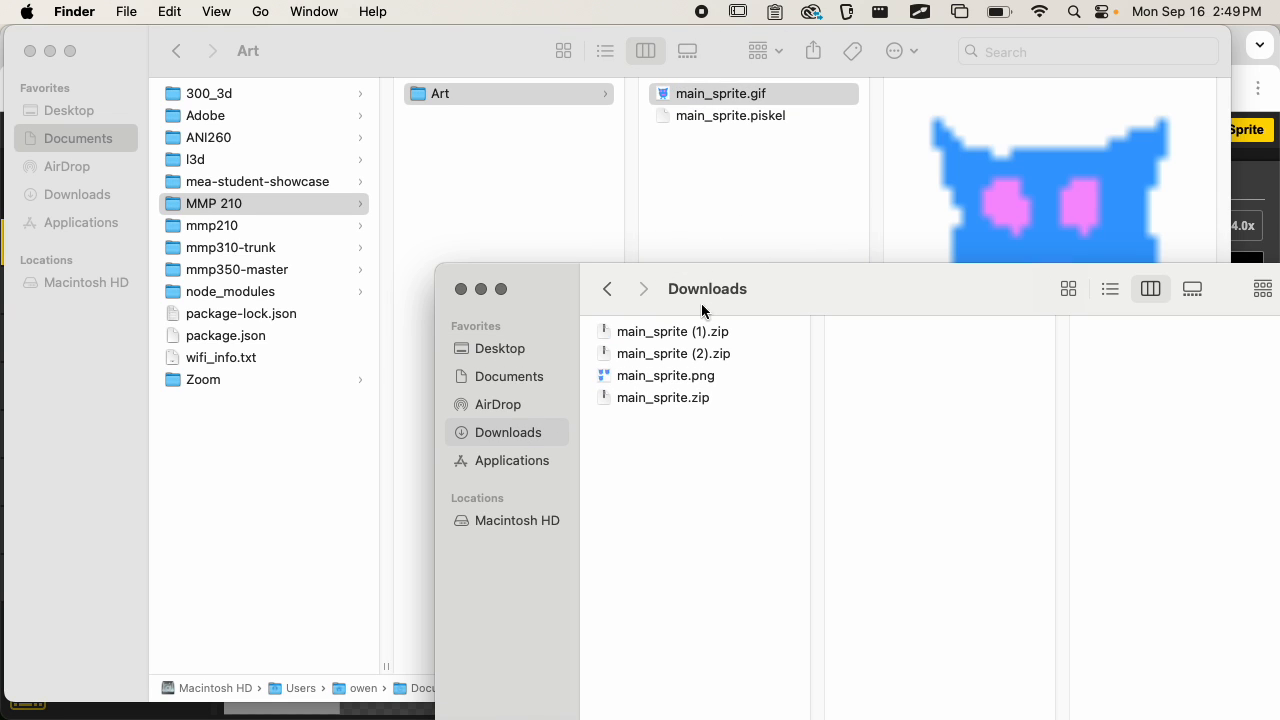
{"action": "left_click_drag", "start_coordinate": [666, 375], "coordinate": [752, 200]}
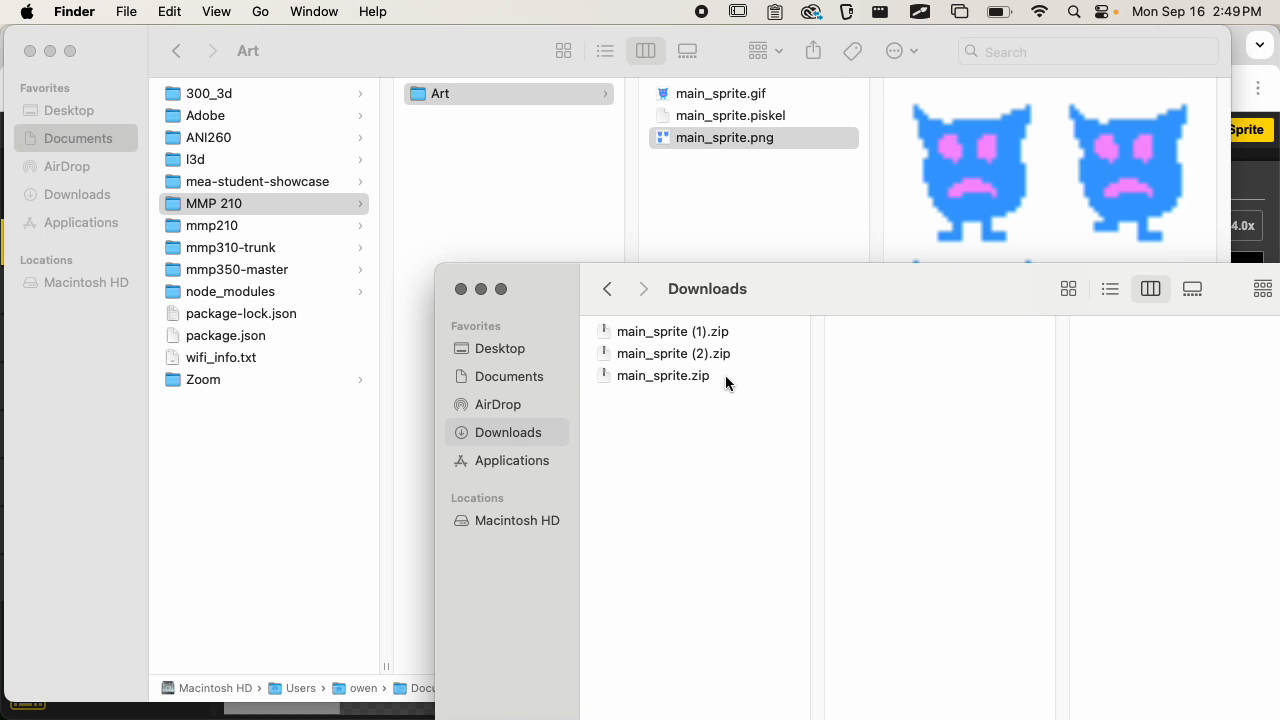
- Extract main_sprite.zip in Downloads and preview the PNG frames in the extracted folder
{"action": "left_click", "coordinate": [690, 376]}
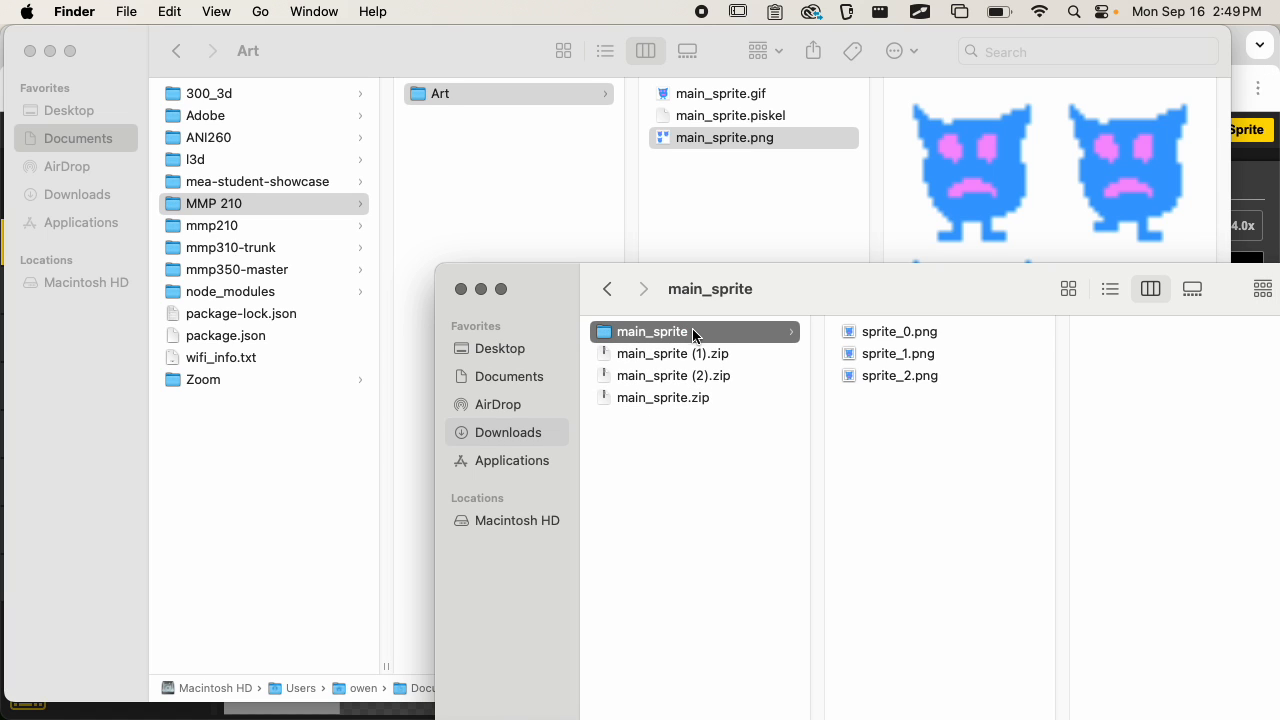
{"action": "left_click", "coordinate": [898, 336]}
{"action": "key", "text": "space"}
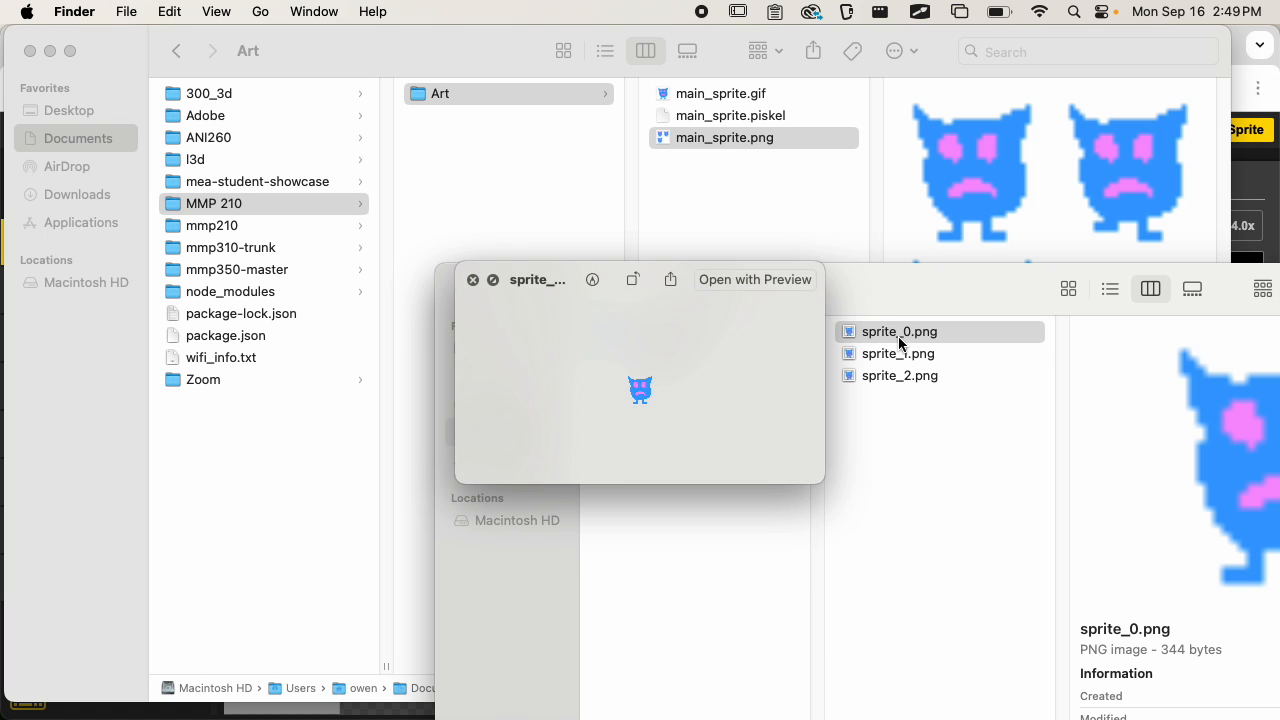
{"action": "key", "text": "Down"}
{"action": "key", "text": "Down"}
{"action": "key", "text": "Up"}
{"action": "key", "text": "Up"}
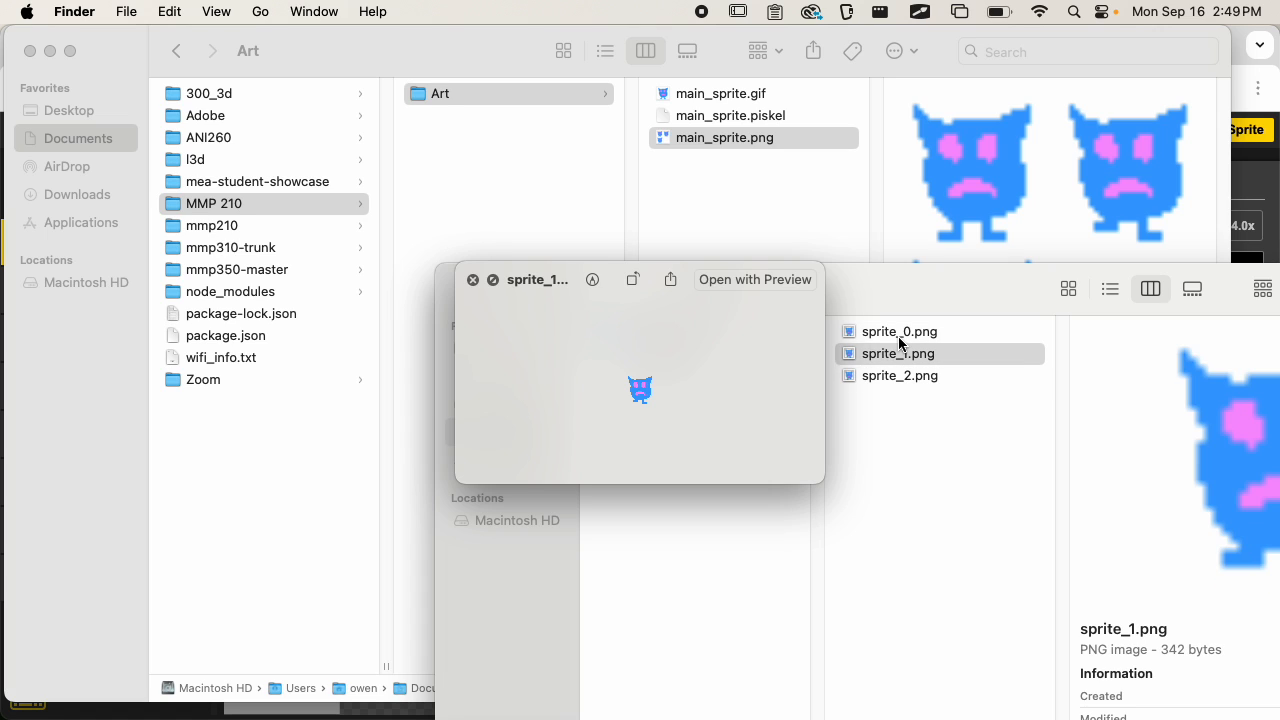
{"action": "key", "text": "space"}
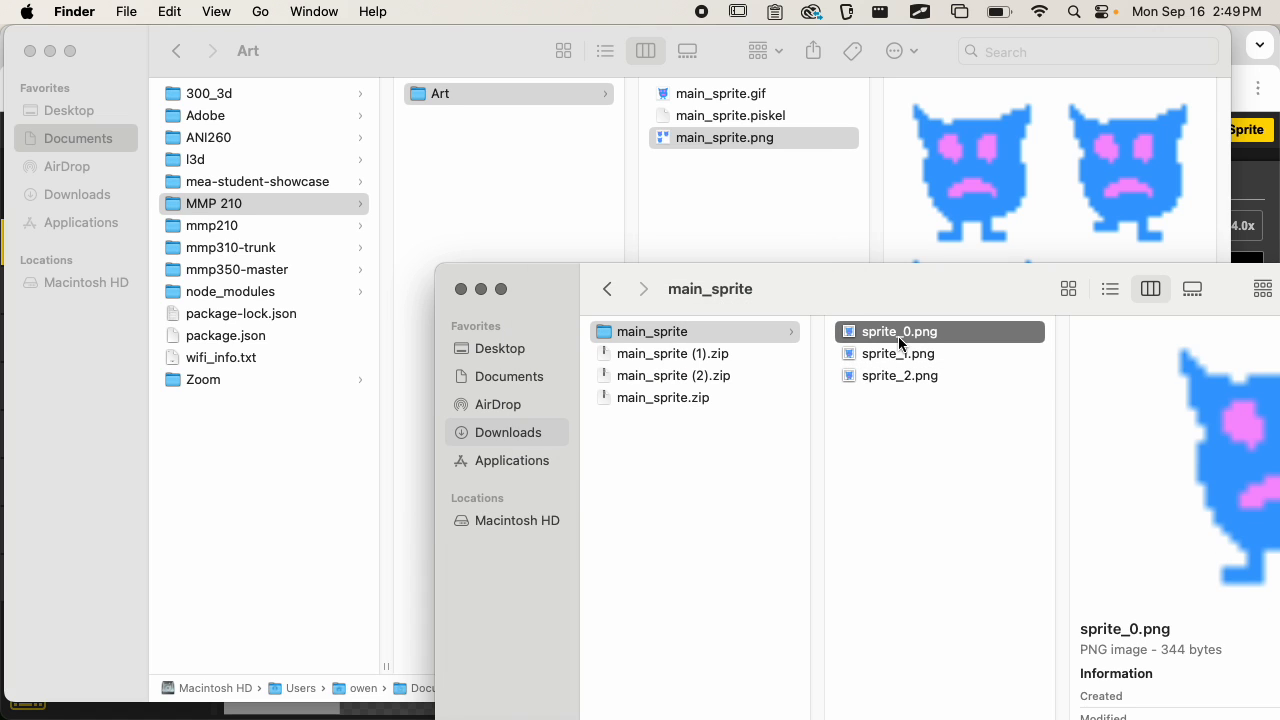
- Rename the extracted main_sprite folder to main_sprite_1x and move it into the Art folder
{"action": "left_click", "coordinate": [731, 523]}
{"action": "left_click", "coordinate": [737, 337]}
{"action": "key", "text": "Return"}
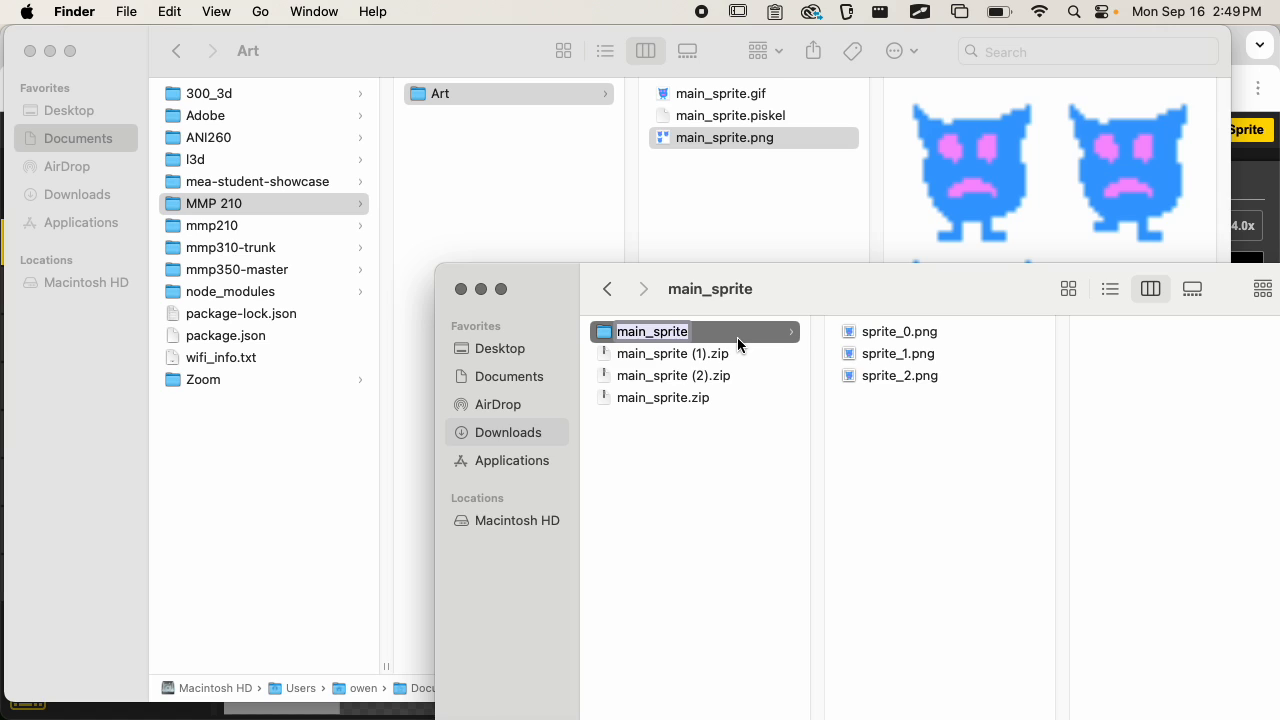
{"action": "key", "text": "Right"}
{"action": "type", "text": "_32"}
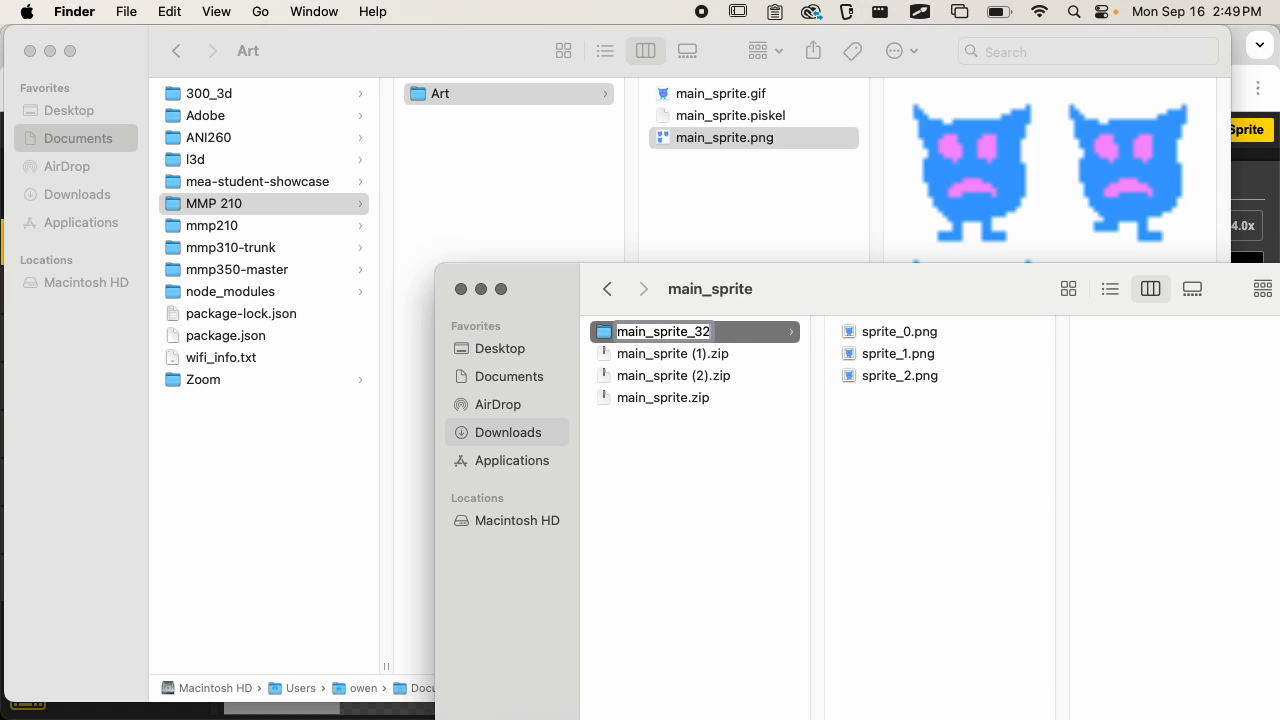
{"action": "type", "text": "x32"}
{"action": "key", "text": "BackSpace"}
{"action": "key", "text": "BackSpace"}
{"action": "key", "text": "BackSpace"}
{"action": "key", "text": "BackSpace"}
{"action": "key", "text": "BackSpace"}
{"action": "type", "text": "1x"}
{"action": "key", "text": "Return"}
{"action": "left_click_drag", "start_coordinate": [686, 374], "coordinate": [765, 258]}
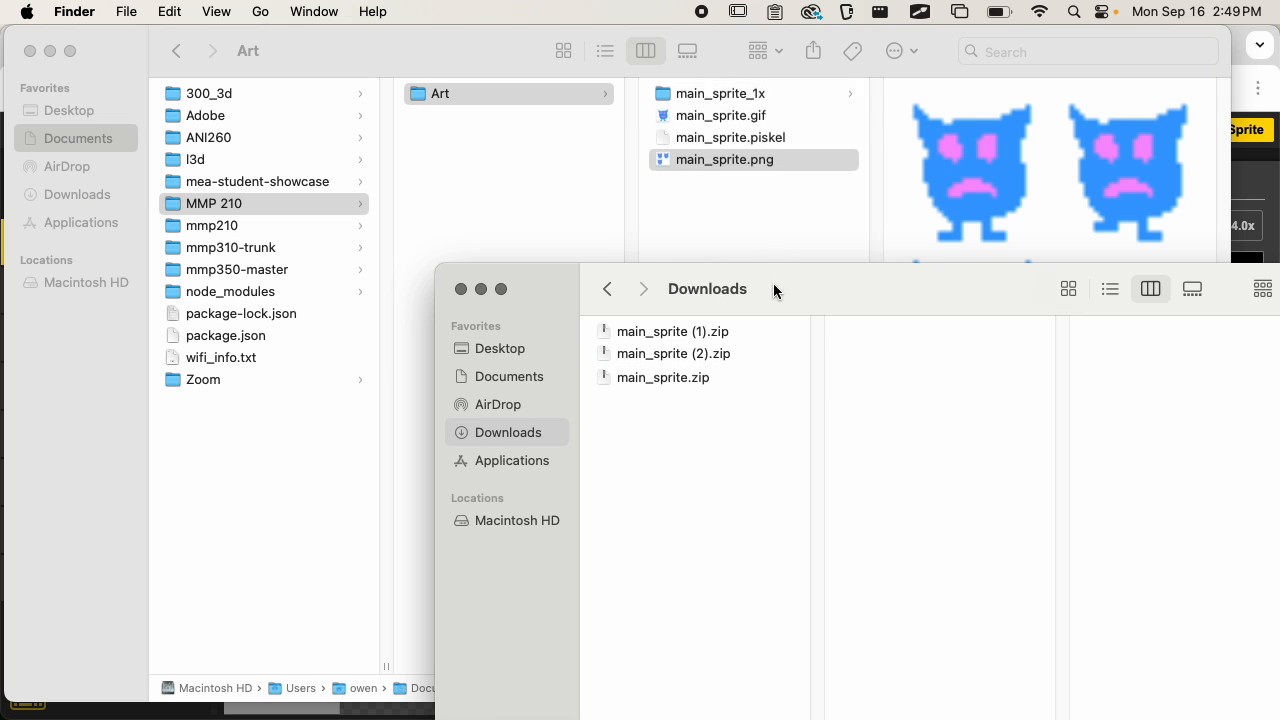
- Extract main_sprite (2).zip in Downloads and preview its PNG frames to check their size
{"action": "left_click", "coordinate": [745, 354]}
{"action": "double_click", "coordinate": [732, 362]}
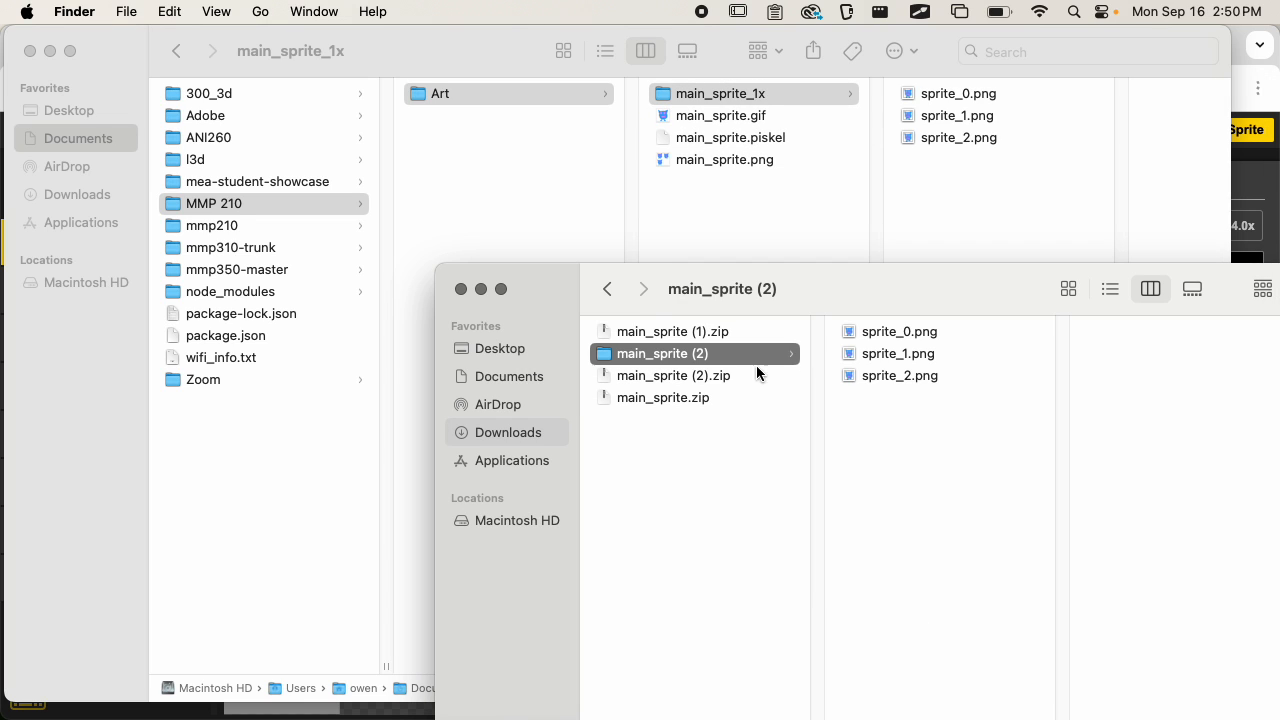
{"action": "left_click", "coordinate": [884, 338]}
{"action": "key", "text": "space"}
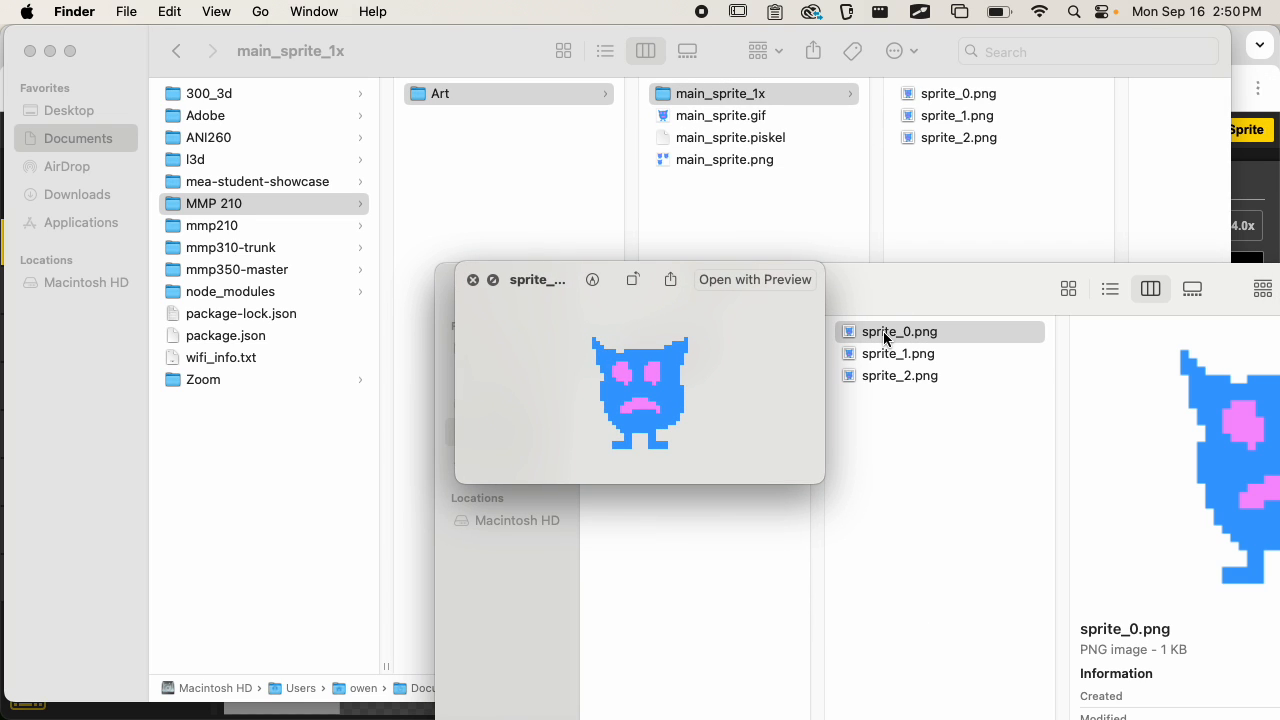
{"action": "key", "text": "Down"}
{"action": "key", "text": "Down"}
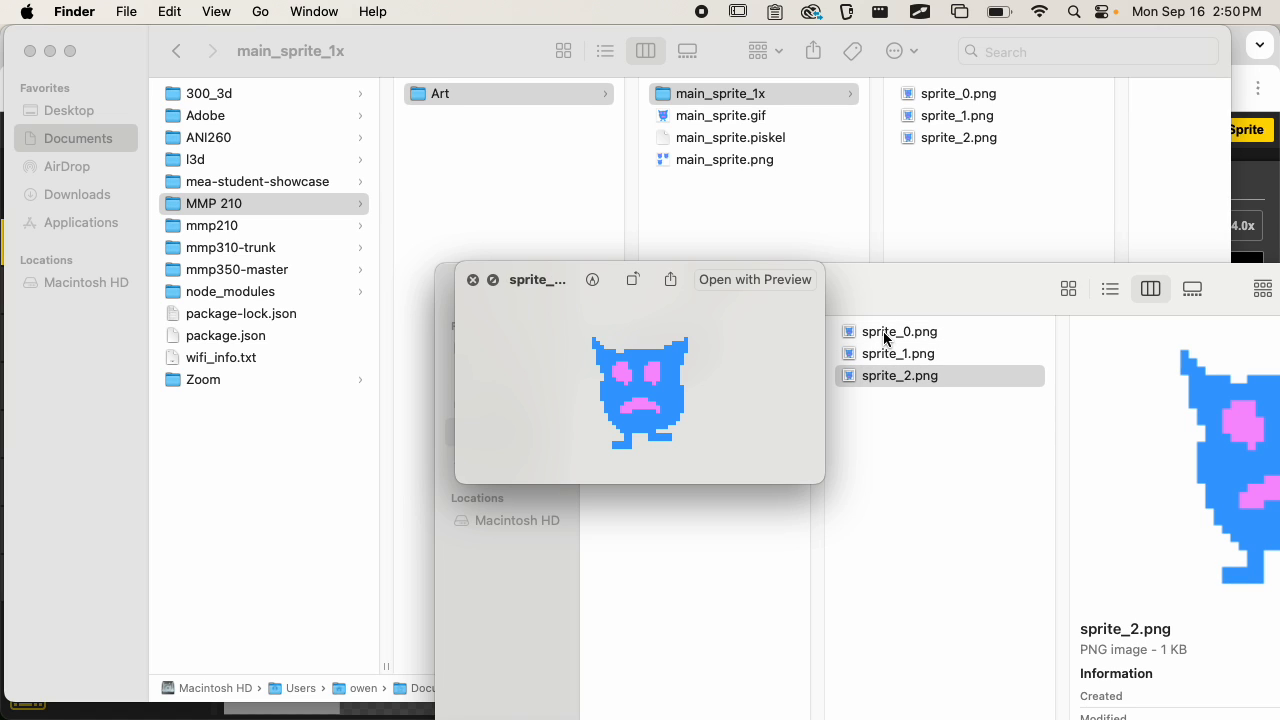
{"action": "key", "text": "space"}
- Rename the extracted main_sprite (2) folder to main_sprite_4x and move it into the Art folder
{"action": "key", "text": "Left"}
{"action": "key", "text": "Return"}
{"action": "key", "text": "Right"}
{"action": "key", "text": "BackSpace"}
{"action": "key", "text": "BackSpace"}
{"action": "key", "text": "BackSpace"}
{"action": "key", "text": "BackSpace"}
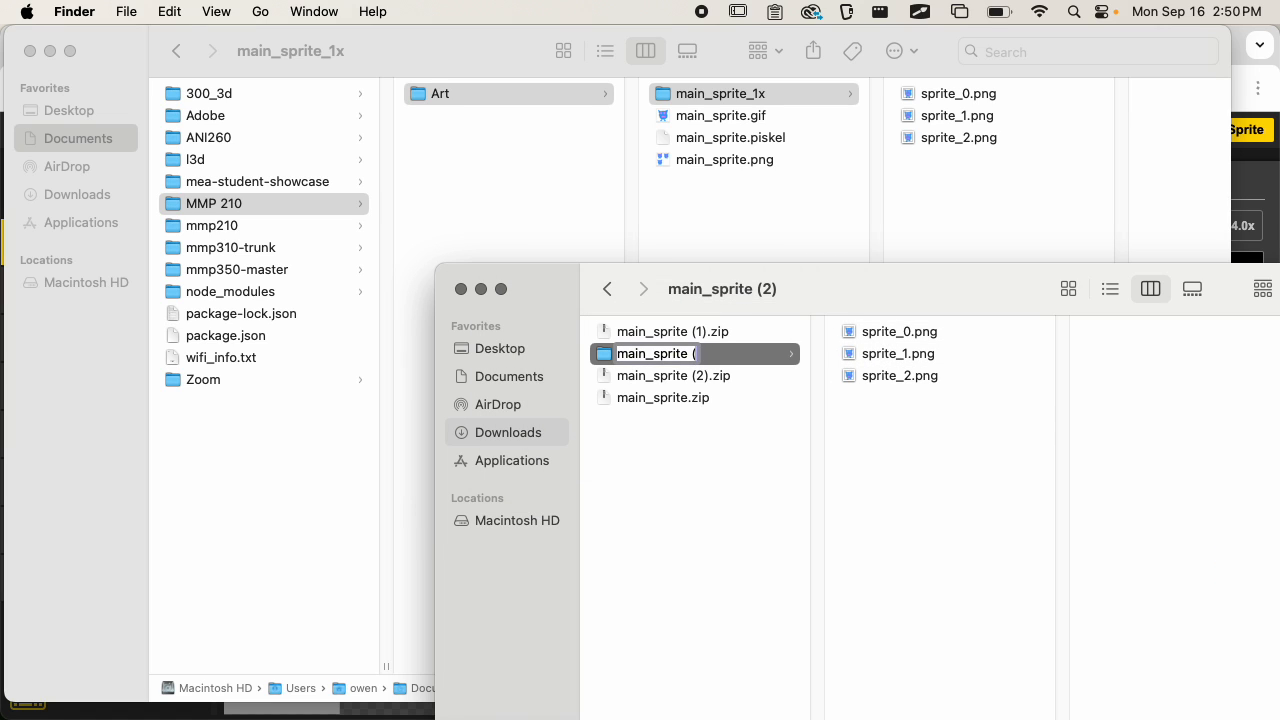
{"action": "type", "text": "_4x"}
{"action": "key", "text": "Return"}
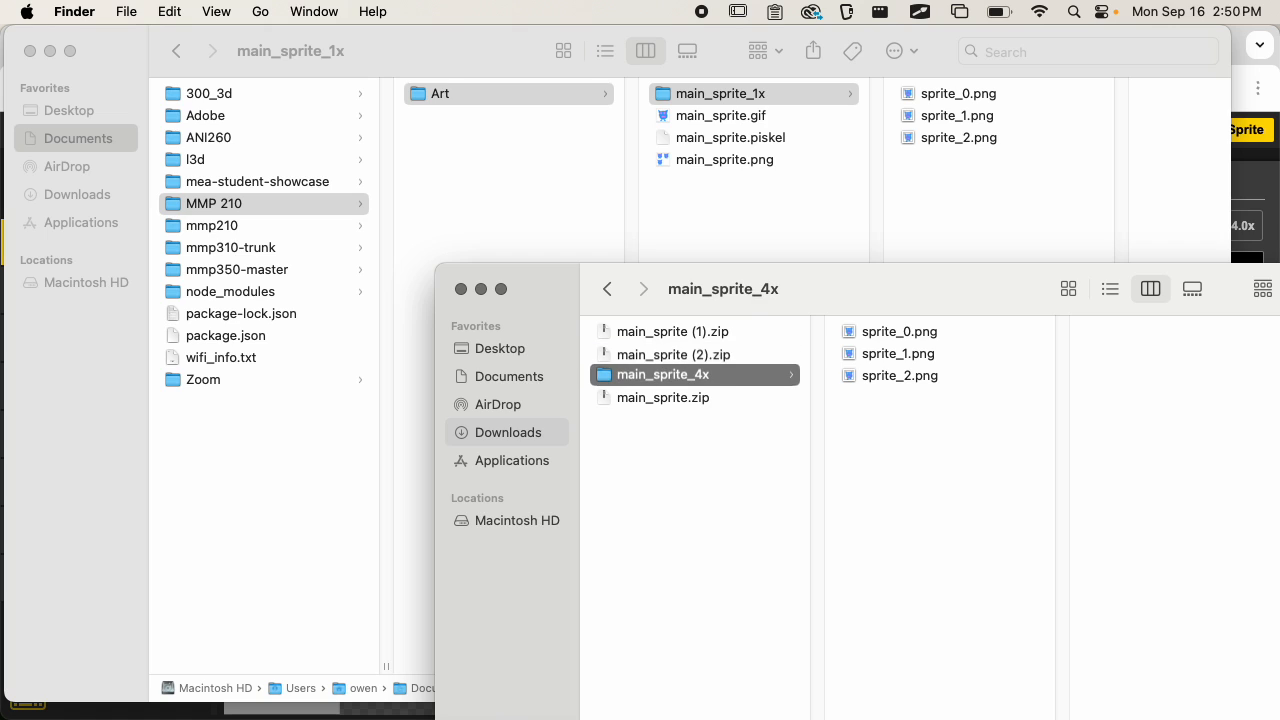
{"action": "left_click_drag", "start_coordinate": [738, 388], "coordinate": [799, 213]}
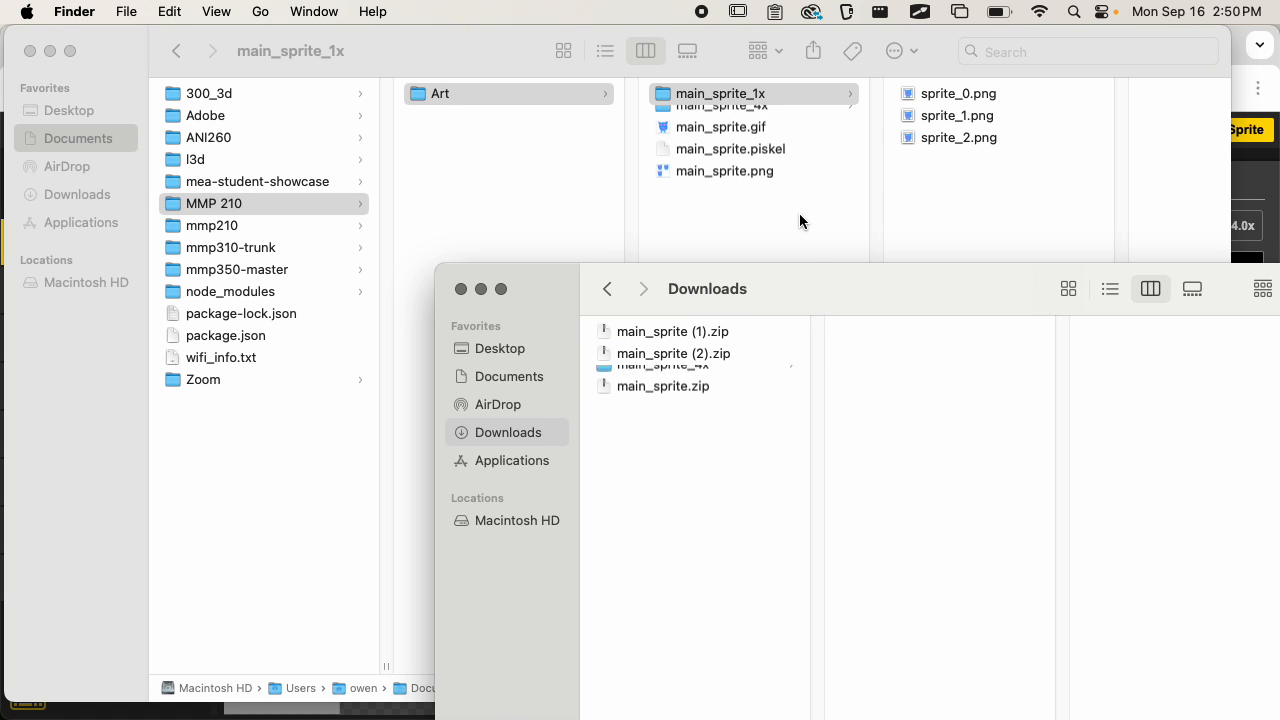
- Extract main_sprite (1).zip in Downloads and preview its PNG frames to check their size
{"action": "left_click", "coordinate": [720, 335]}
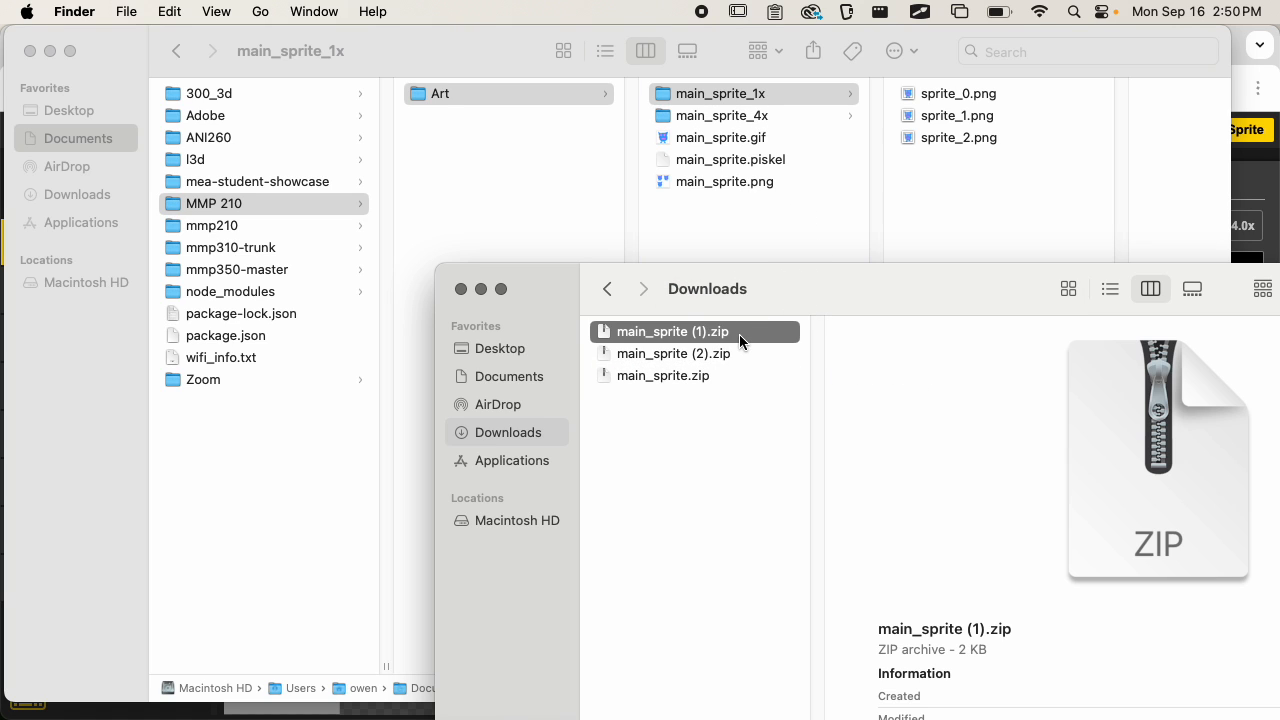
{"action": "double_click", "coordinate": [739, 334]}
{"action": "left_click", "coordinate": [931, 345]}
{"action": "key", "text": "space"}
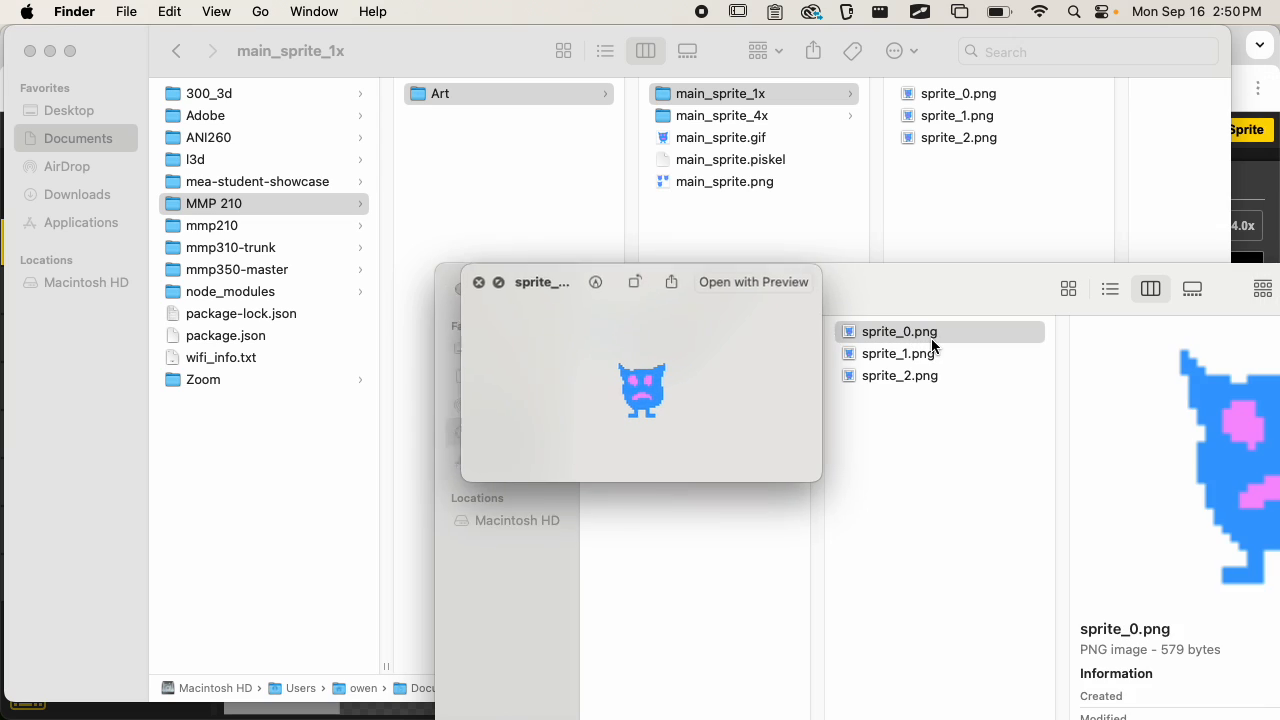
{"action": "key", "text": "Down"}
{"action": "key", "text": "Down"}
{"action": "key", "text": "space"}
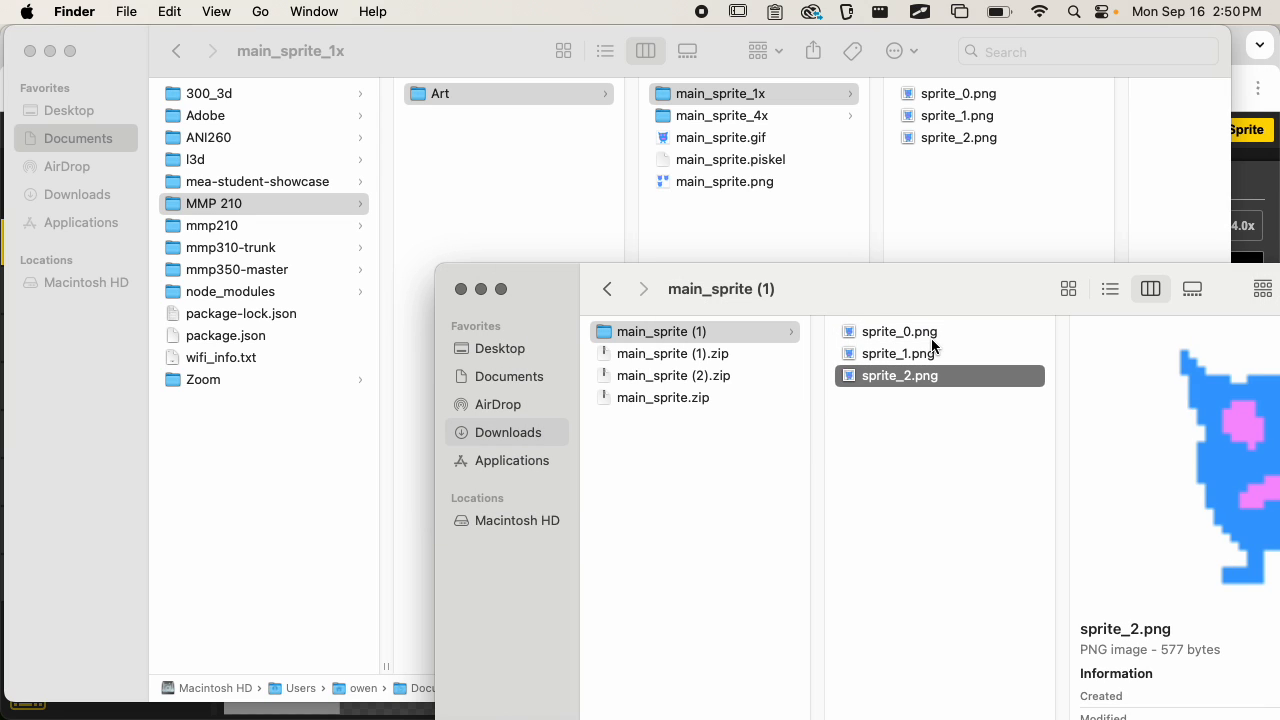
- Rename the extracted main_sprite (1) folder in Downloads to main_sprite_2x
{"action": "key", "text": "Left"}
{"action": "key", "text": "Return"}
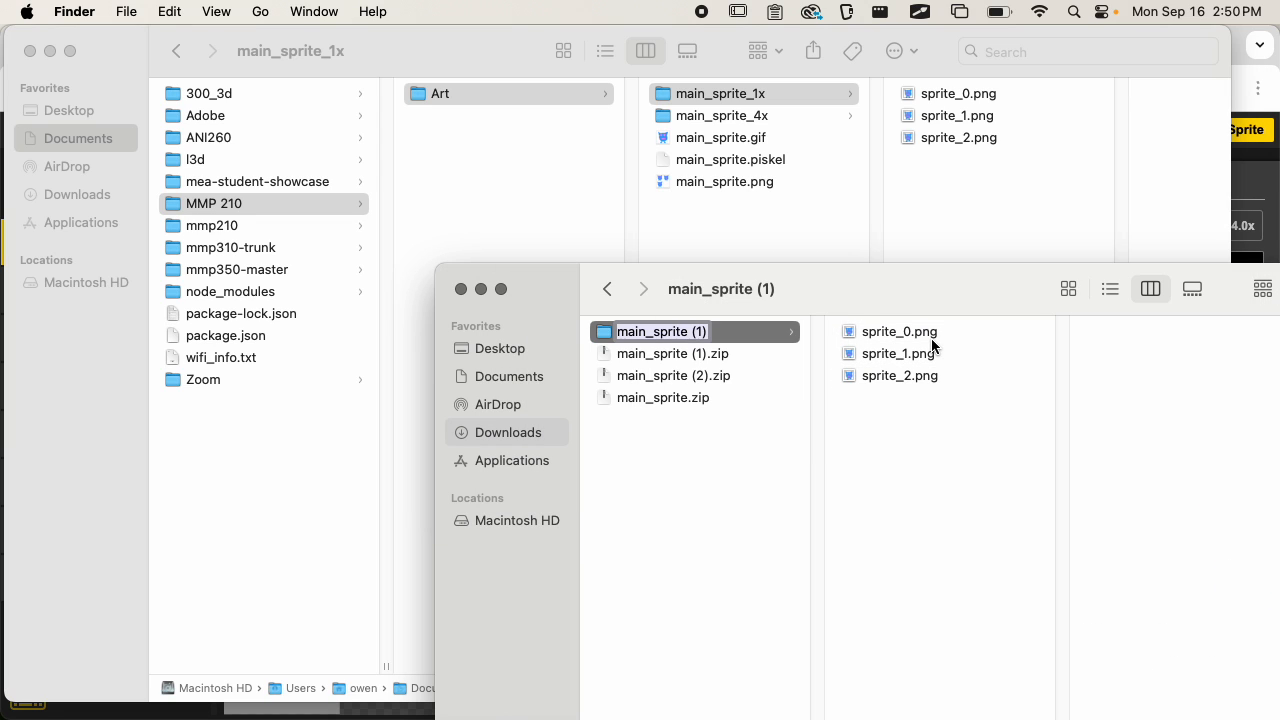
{"action": "key", "text": "Right"}
{"action": "key", "text": "BackSpace"}
{"action": "key", "text": "BackSpace"}
{"action": "key", "text": "BackSpace"}
{"action": "key", "text": "BackSpace"}
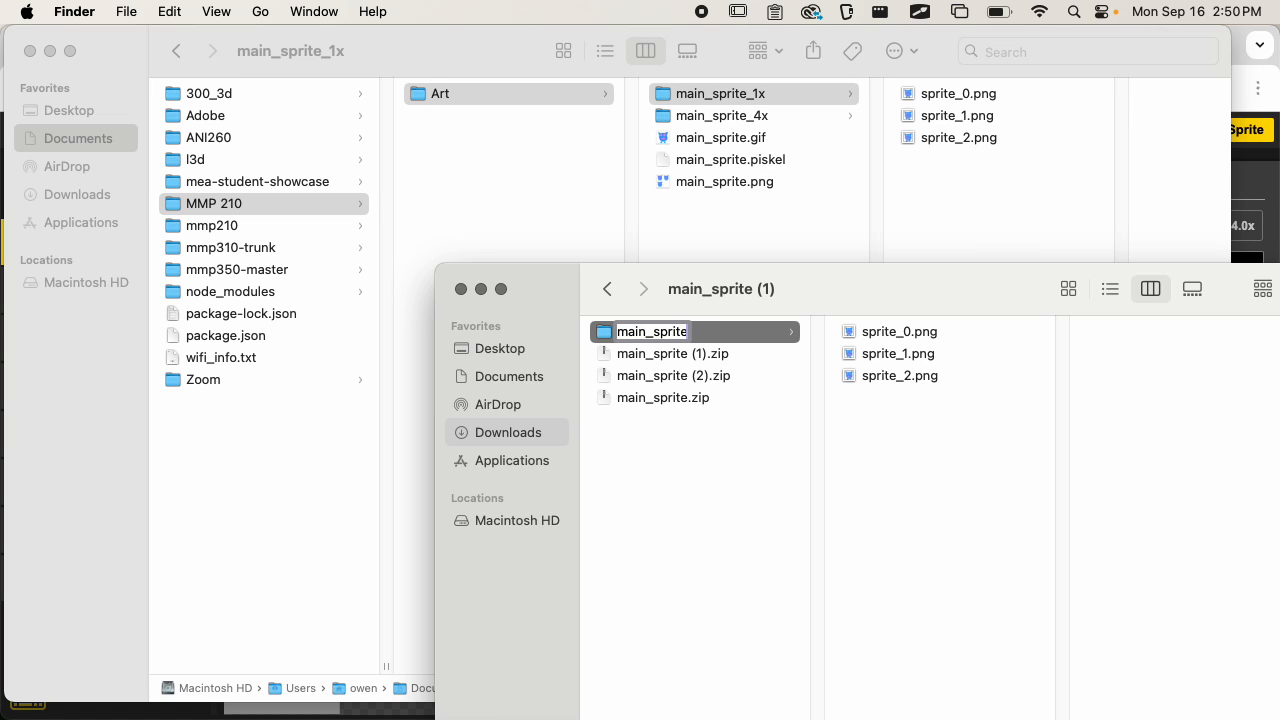
{"action": "type", "text": "_2x"}
{"action": "key", "text": "Return"}
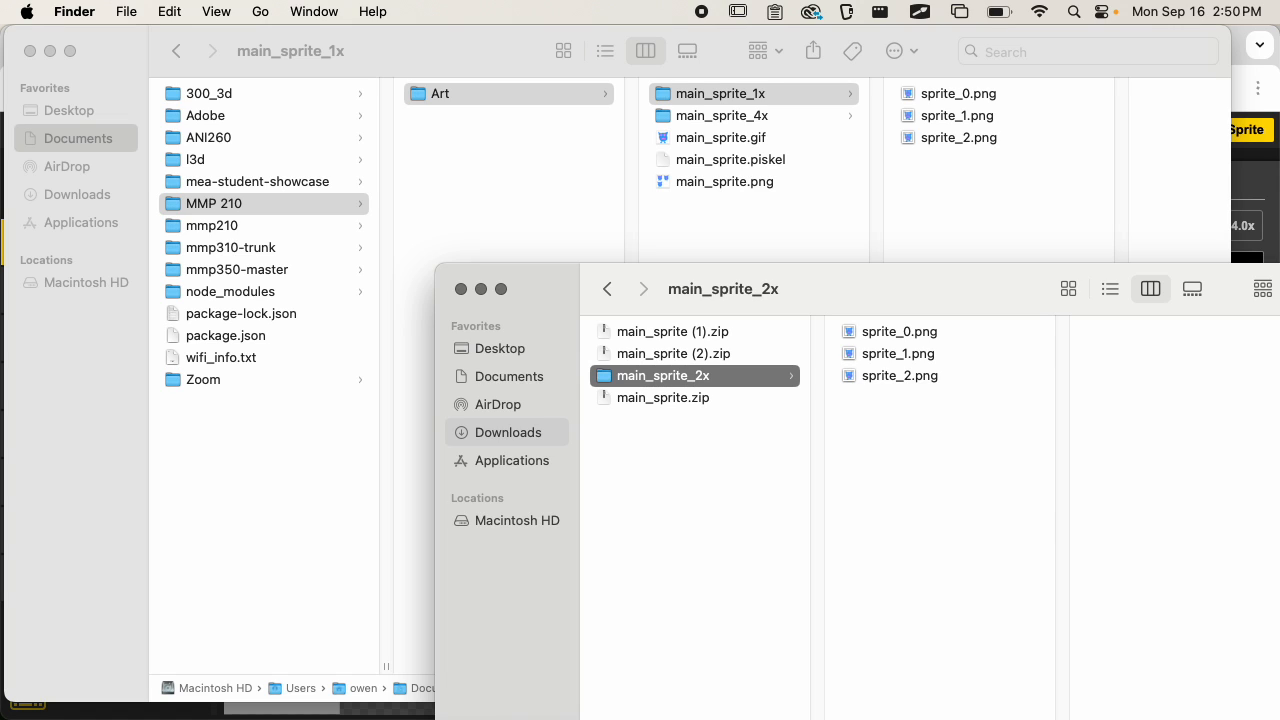
{"action": "key", "text": "Return"}
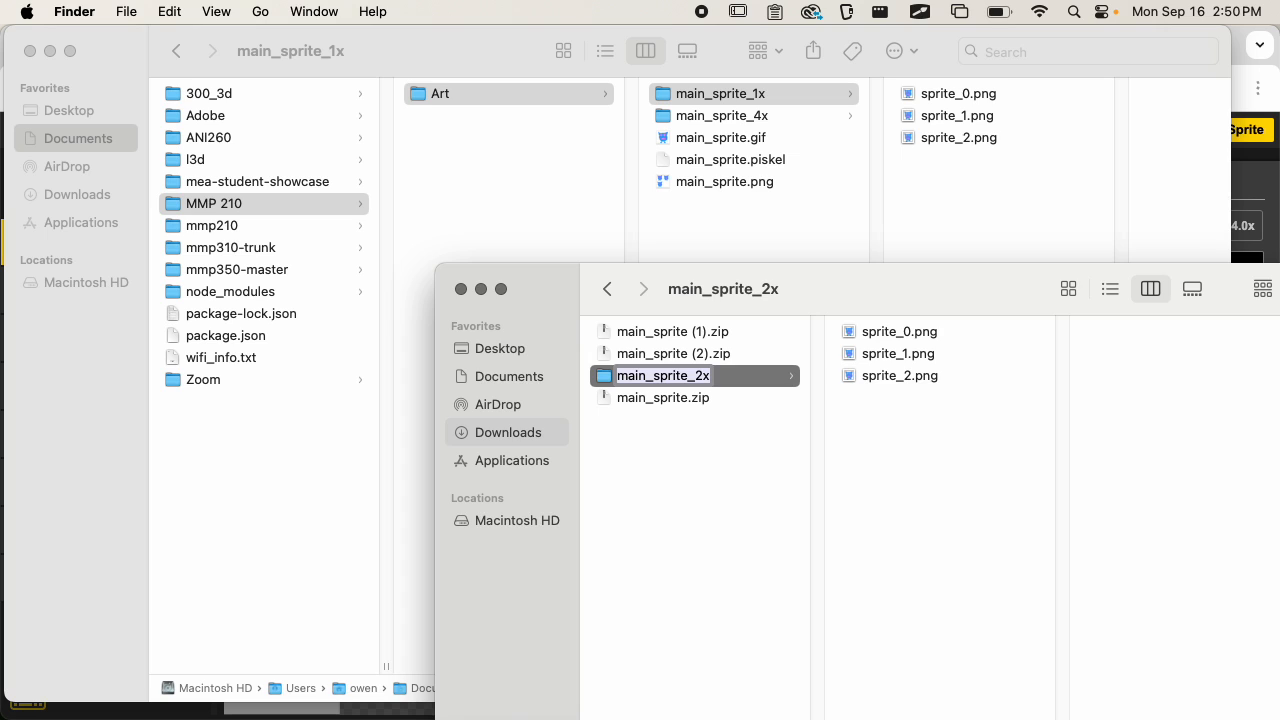
{"action": "key", "text": "Escape"}
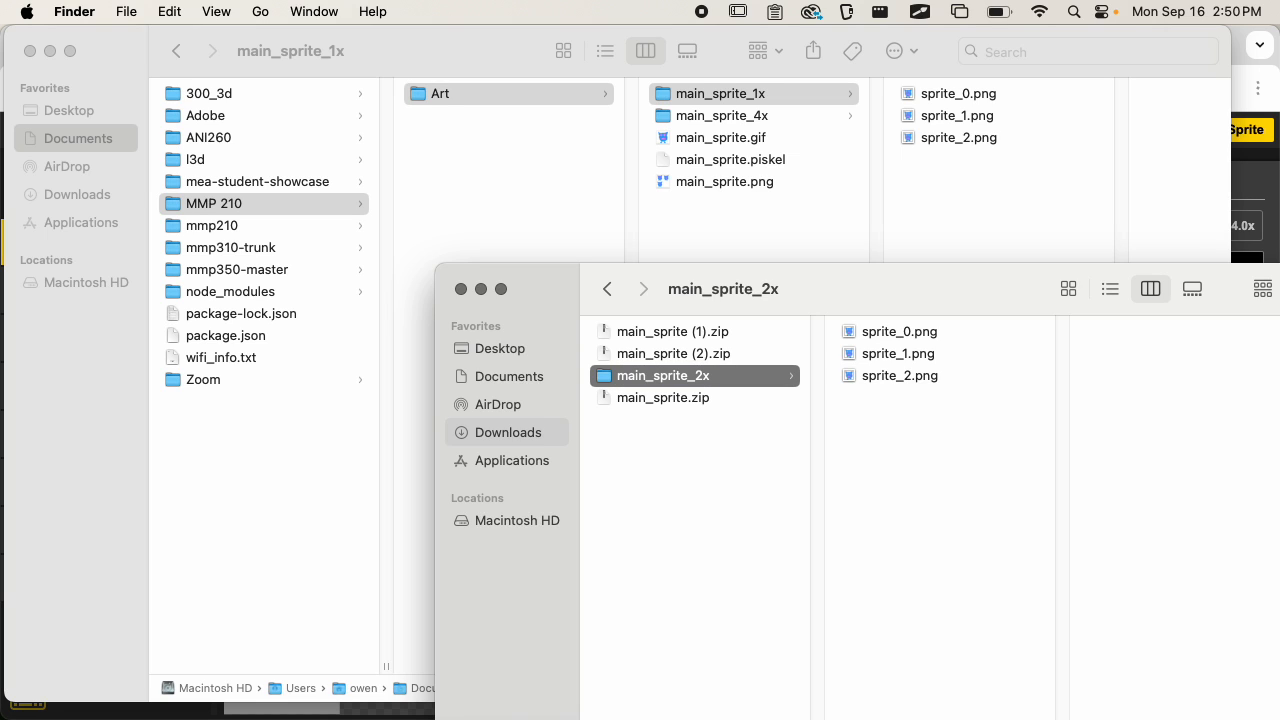
{"action": "right_click", "coordinate": [679, 372]}
{"action": "left_click", "coordinate": [733, 429]}
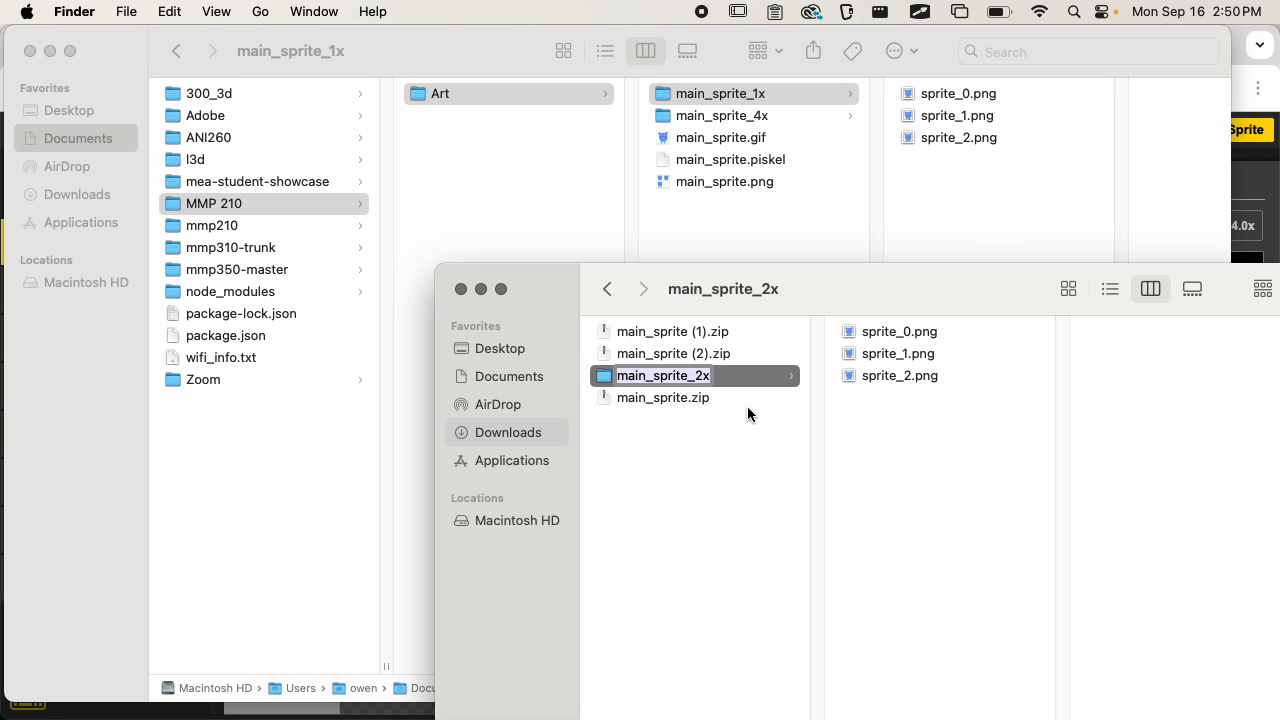
{"action": "key", "text": "Return"}
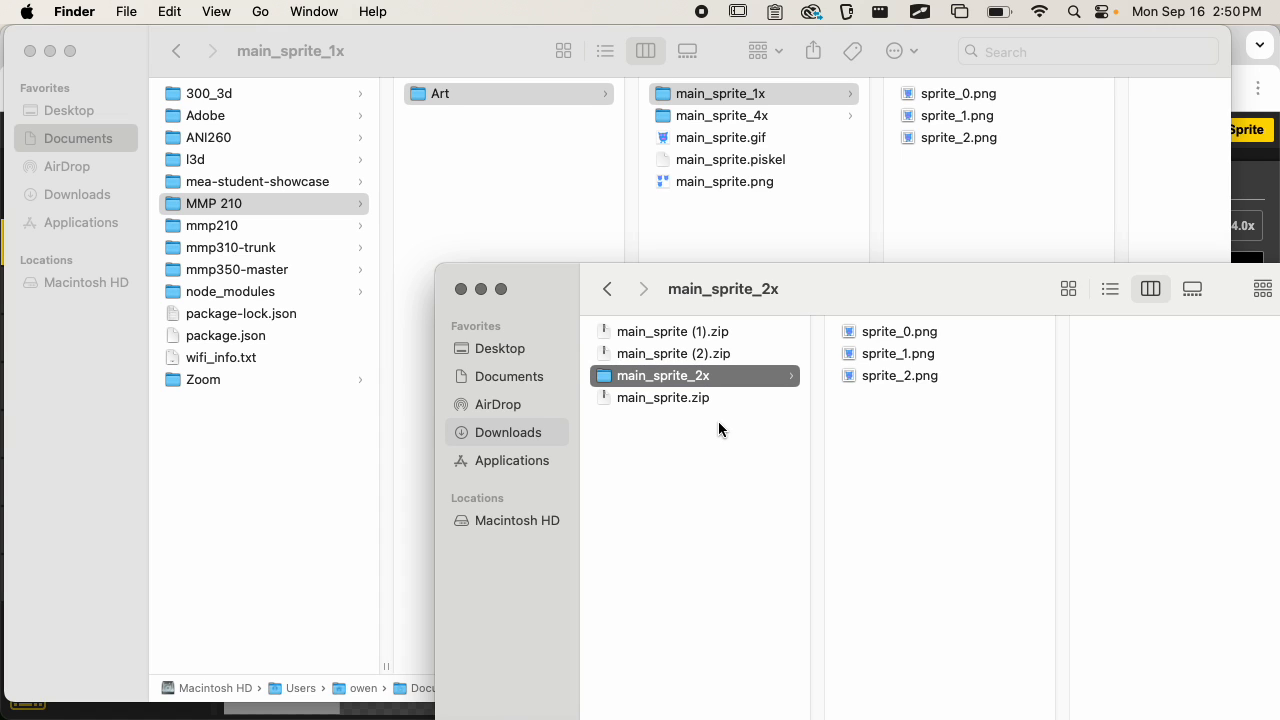
- Move the main_sprite_2x folder from Downloads into the Art folder
{"action": "left_click_drag", "start_coordinate": [632, 375], "coordinate": [710, 245]}
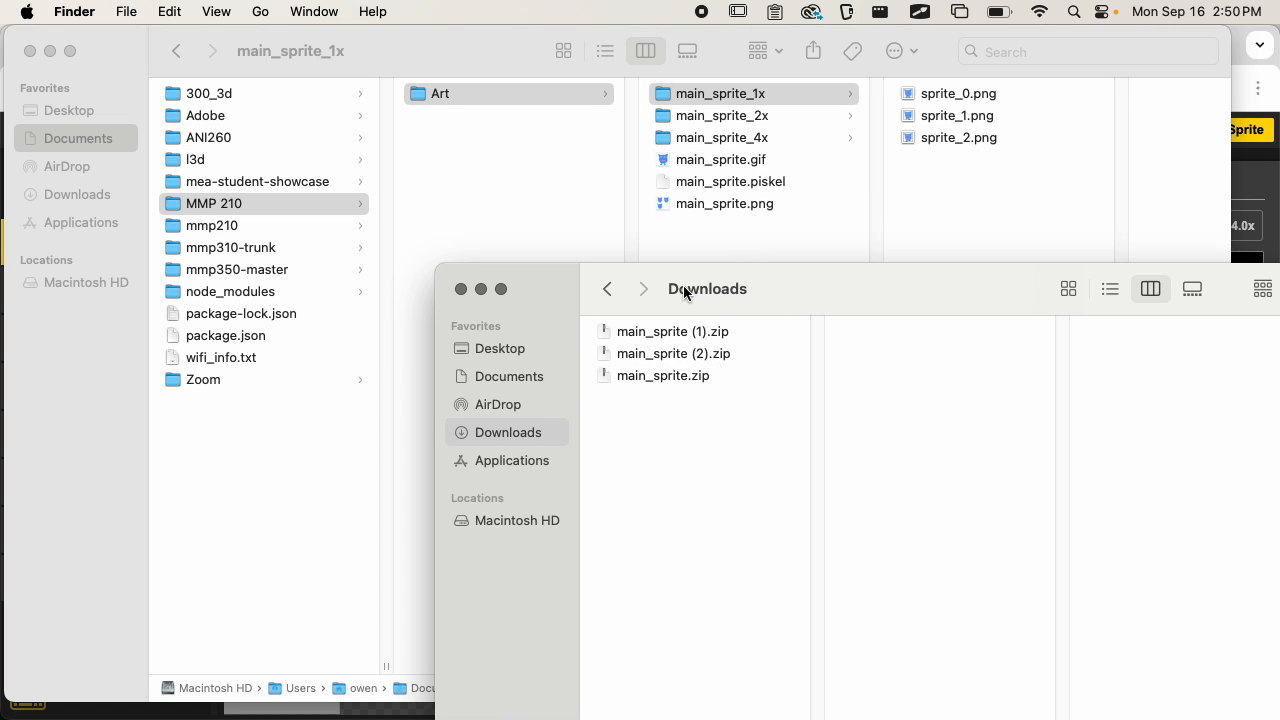
- Delete the three main_sprite ZIP files from Downloads and close the Downloads window, returning to the Art folder
{"action": "left_click_drag", "start_coordinate": [660, 434], "coordinate": [692, 234]}
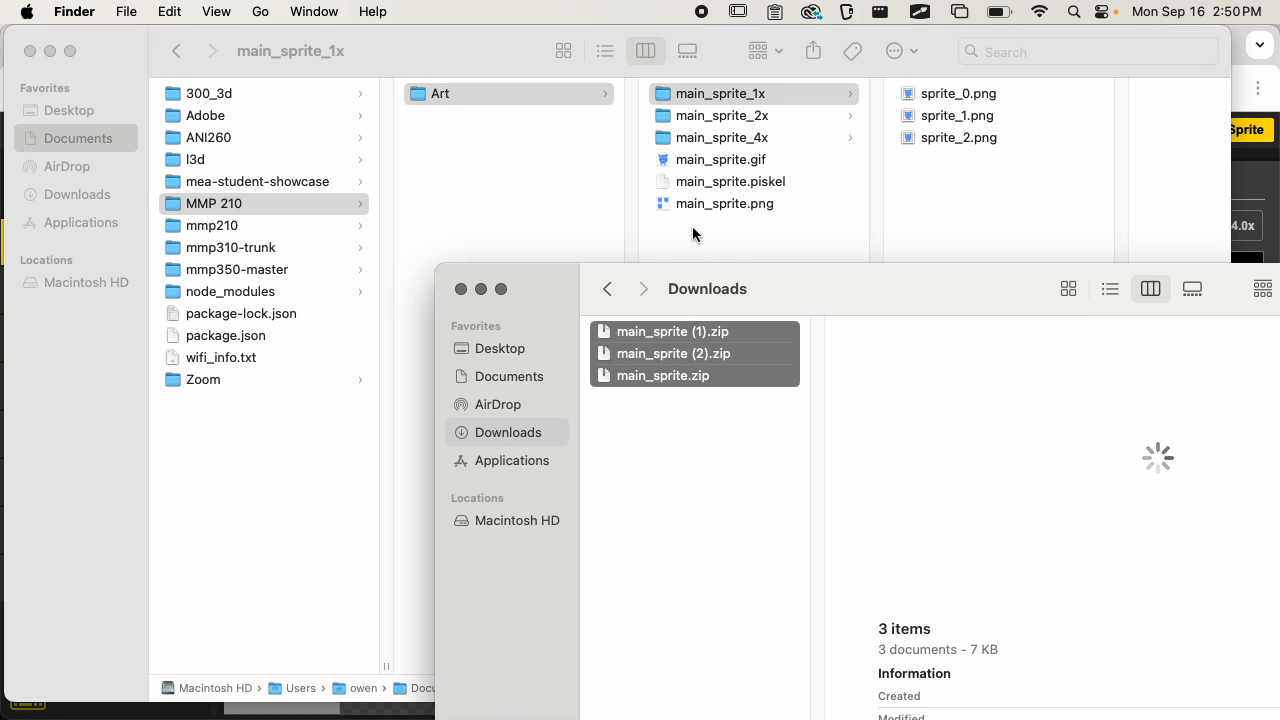
{"action": "key", "text": "super+BackSpace"}
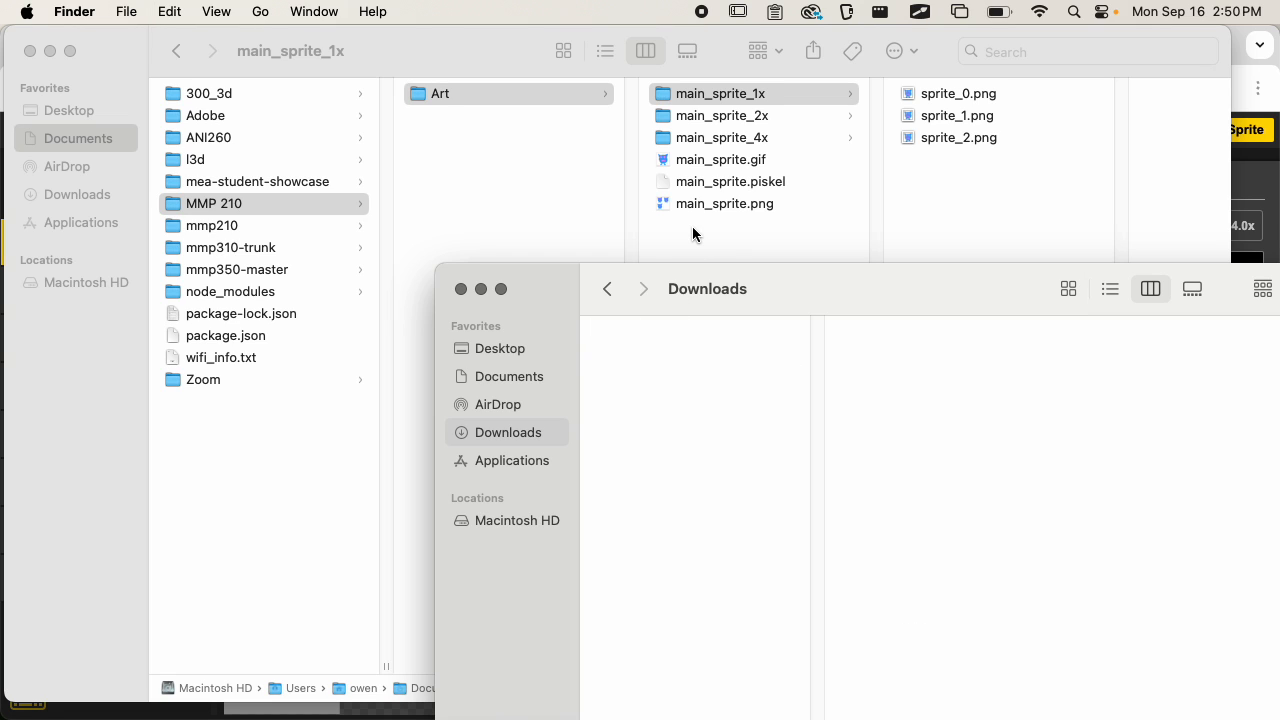
{"action": "left_click", "coordinate": [461, 288]}
{"action": "left_click", "coordinate": [759, 337]}
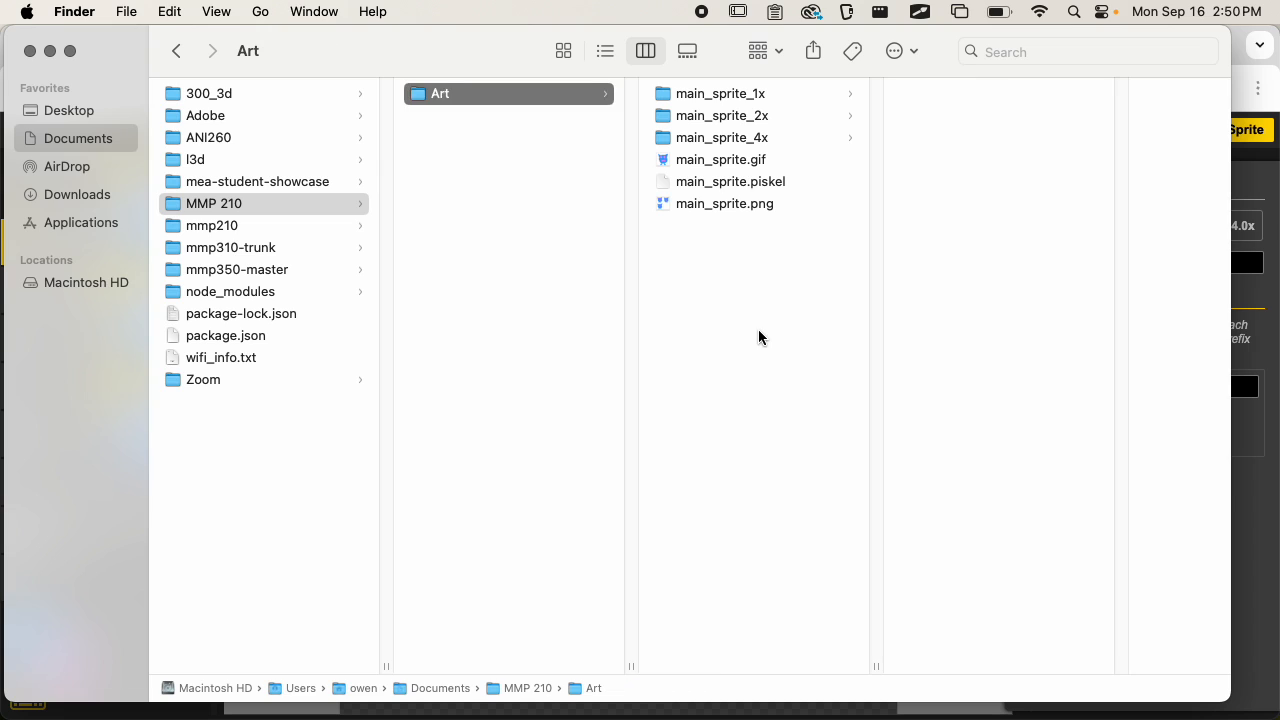